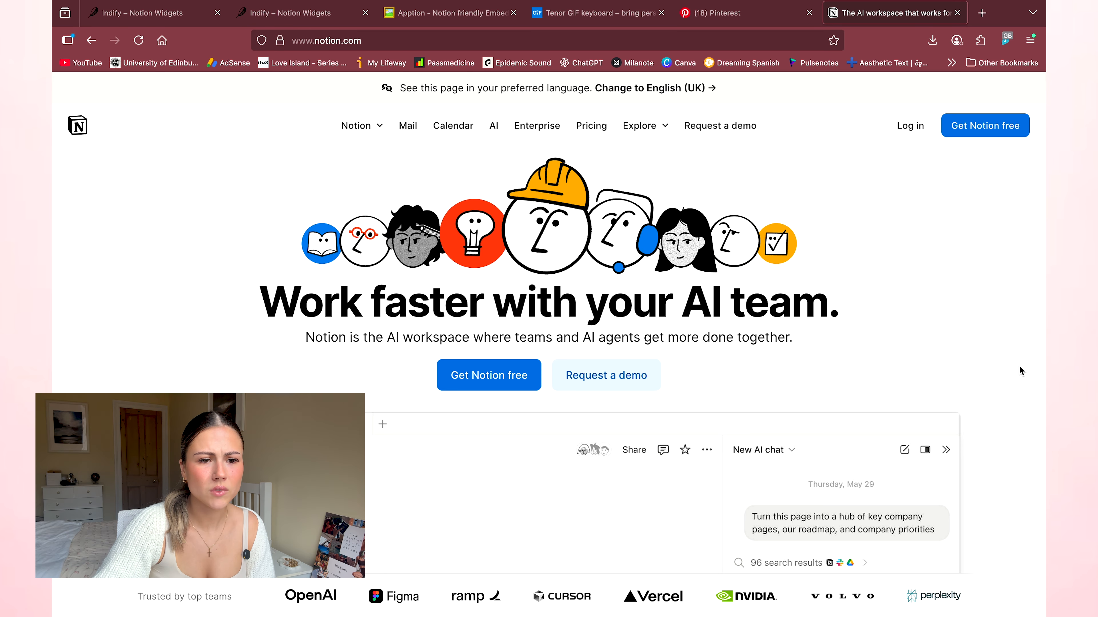
scroll(1020, 368, "down", 3)
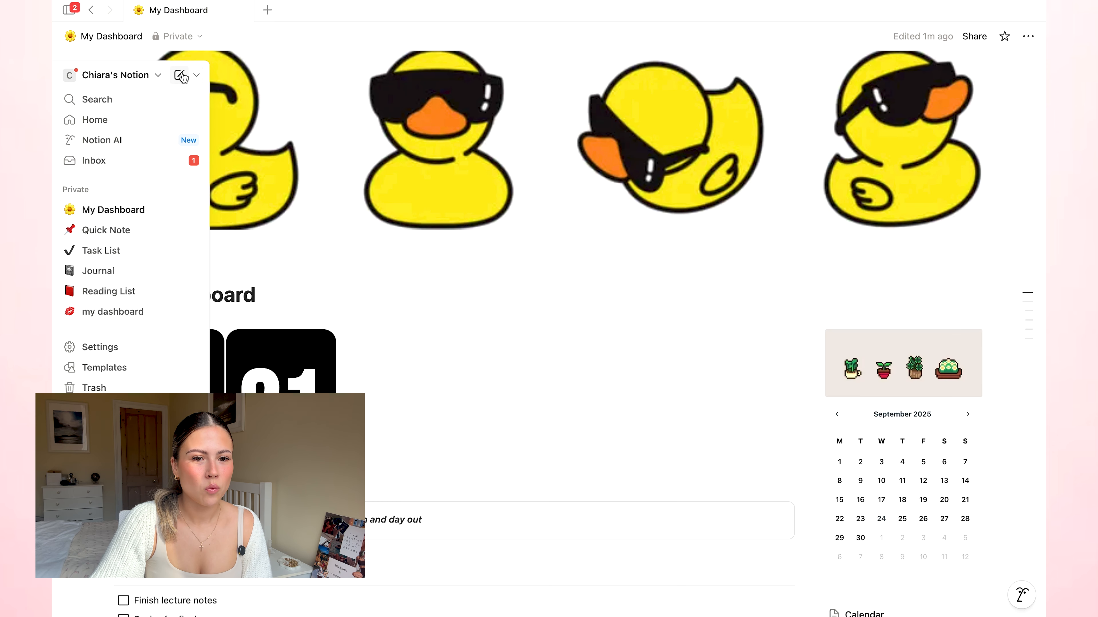
Create a new private page titled "Dashboard".
left_click(180, 75)
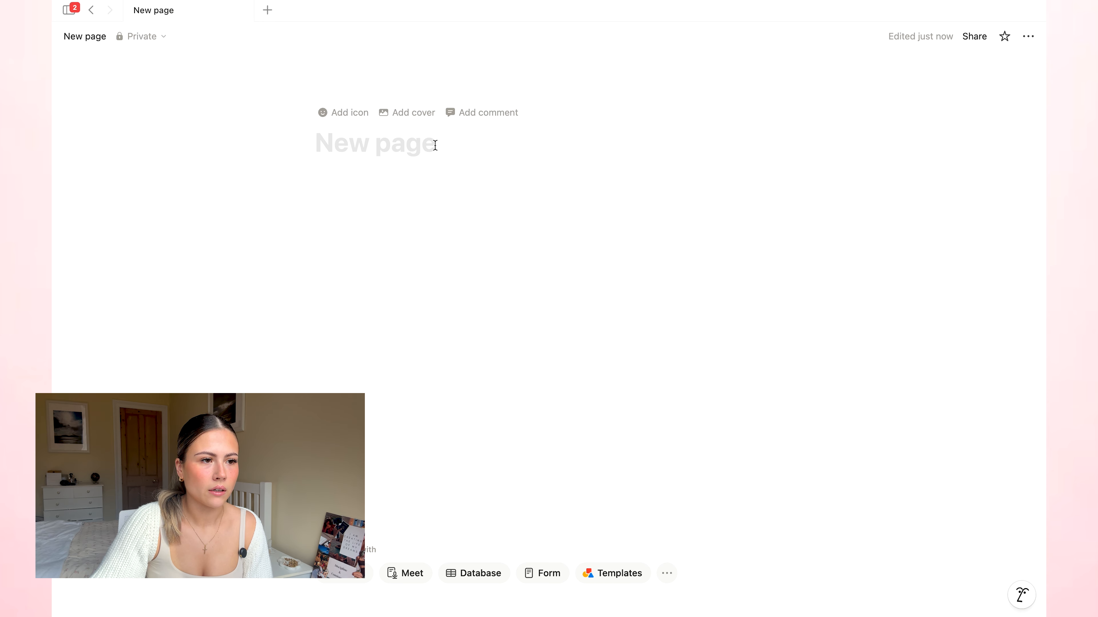
type("Das")
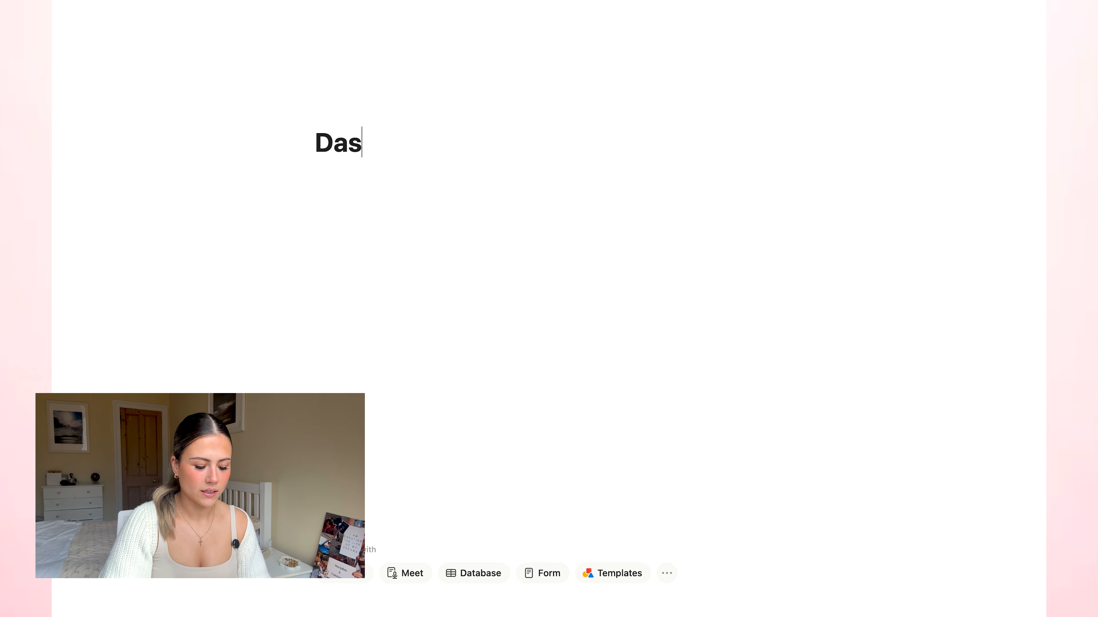
type("hboard")
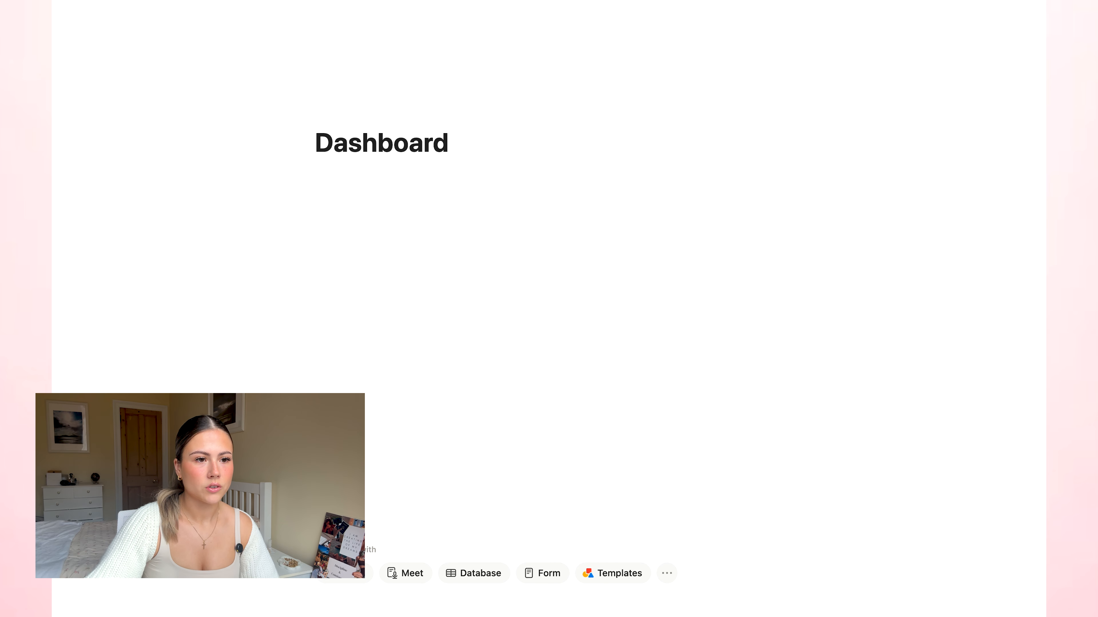
key("Return")
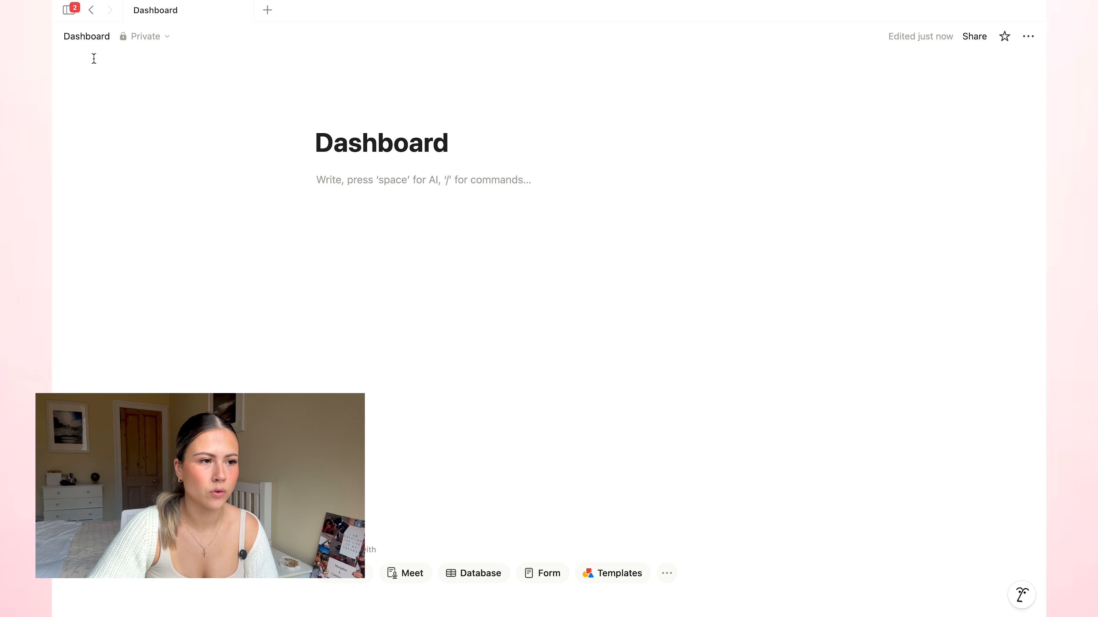
Open the existing My Dashboard page and examine its widgets, to-do list and Navigation section as a layout example.
mouse_move(92, 54)
left_click(117, 211)
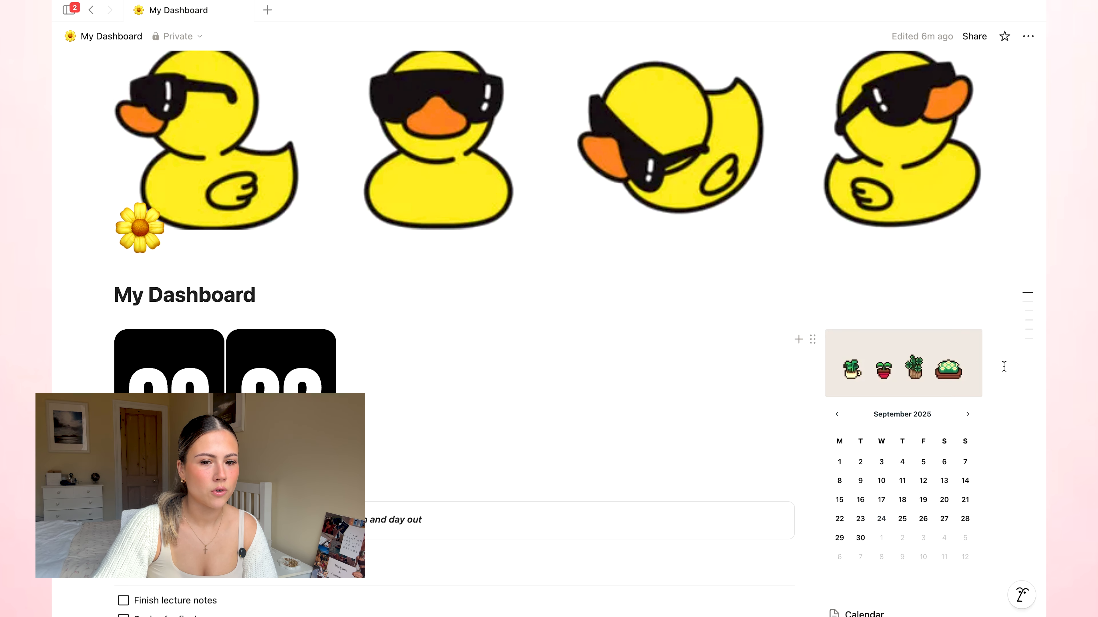
scroll(1004, 366, "down", 1)
scroll(1004, 366, "down", 3)
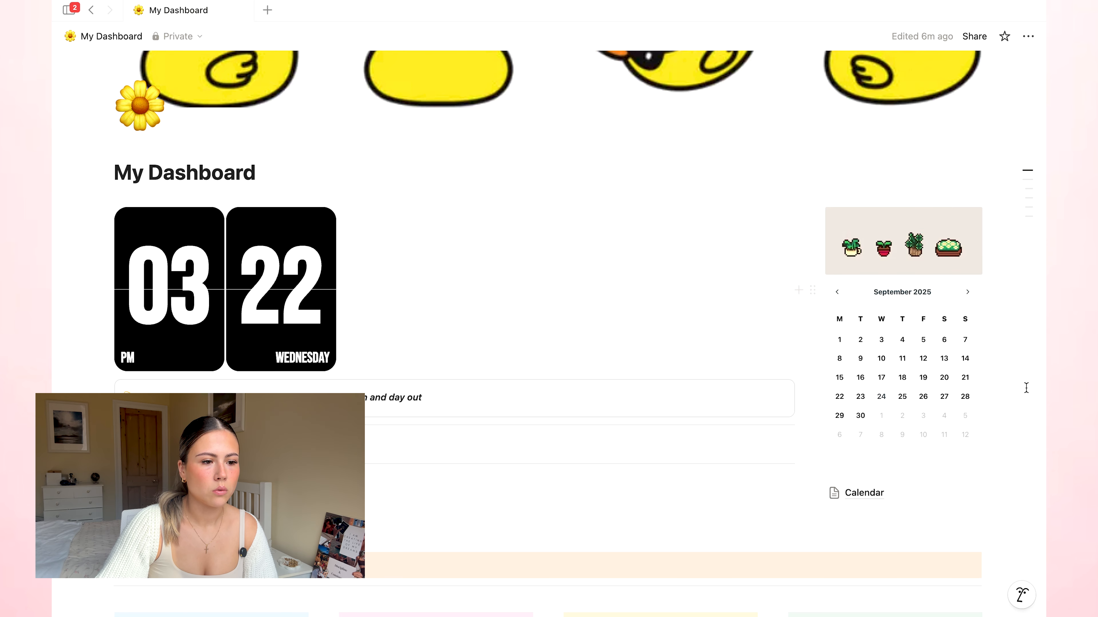
scroll(1002, 384, "down", 3)
scroll(1002, 383, "down", 4)
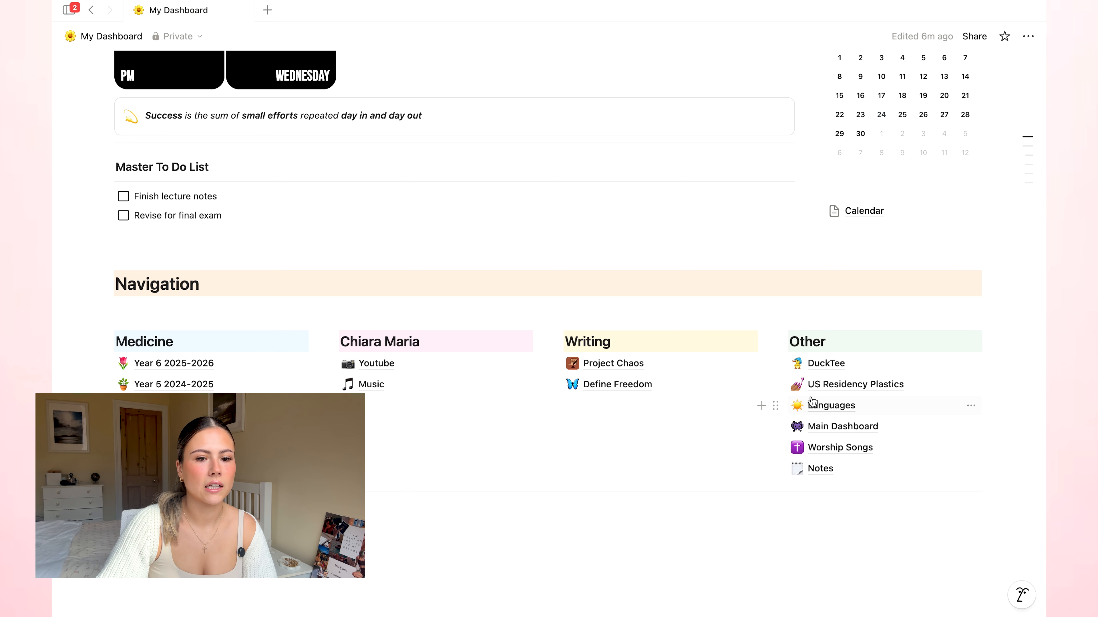
mouse_move(811, 402)
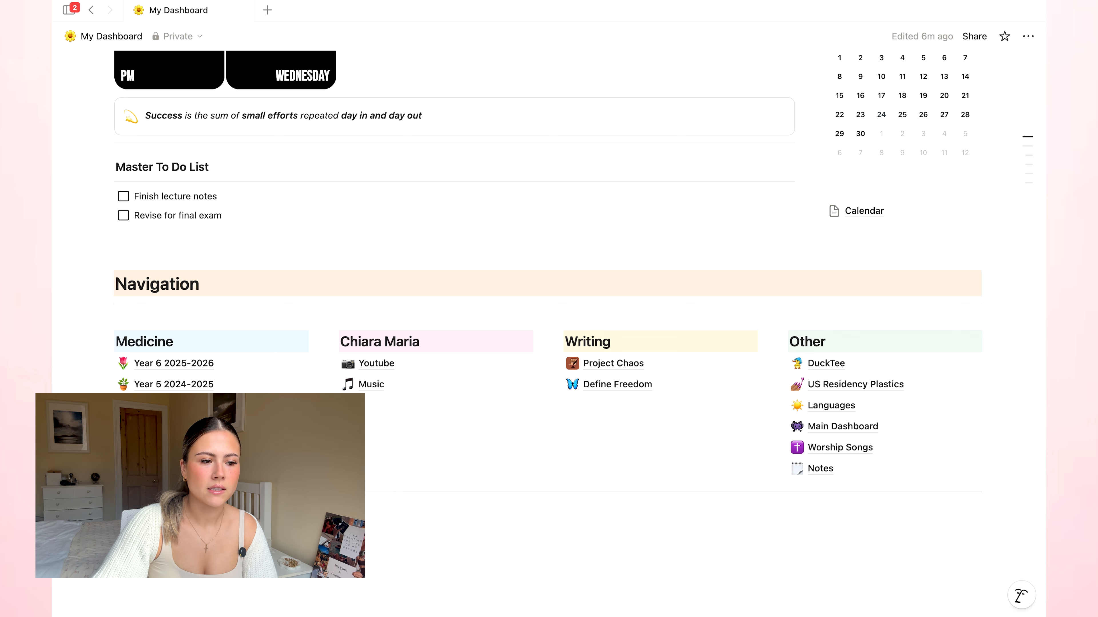
Open the Year 4 2023-2024 page, review its bookmarks, modules and Exam Readiness sections, and return to My Dashboard.
left_click(174, 405)
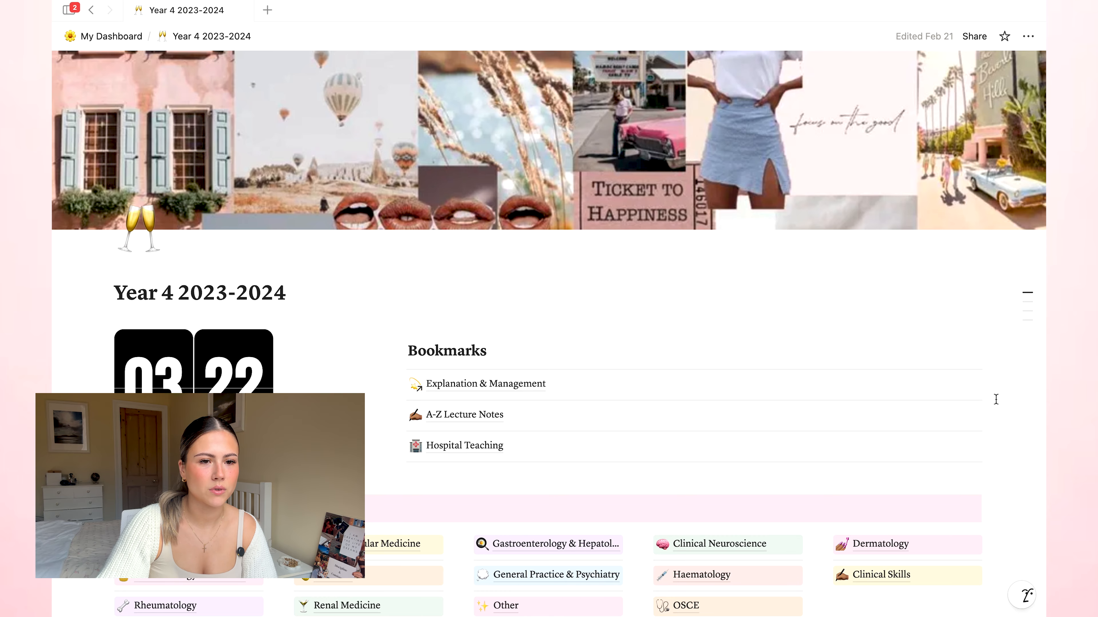
scroll(927, 397, "down", 7)
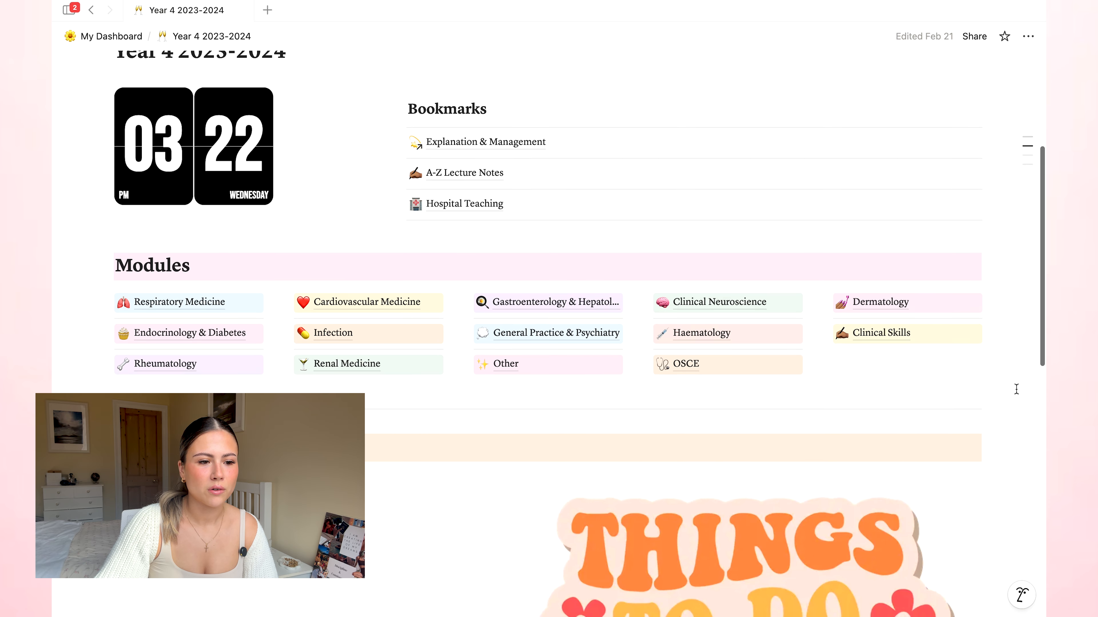
scroll(1037, 370, "down", 13)
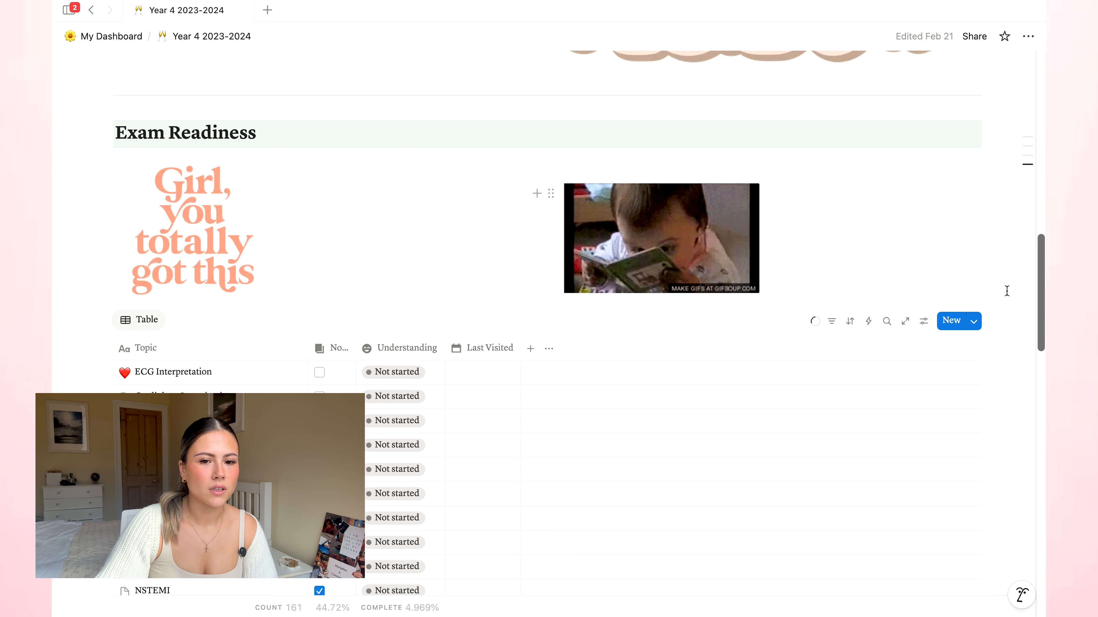
scroll(1007, 291, "up", 20)
left_click(111, 36)
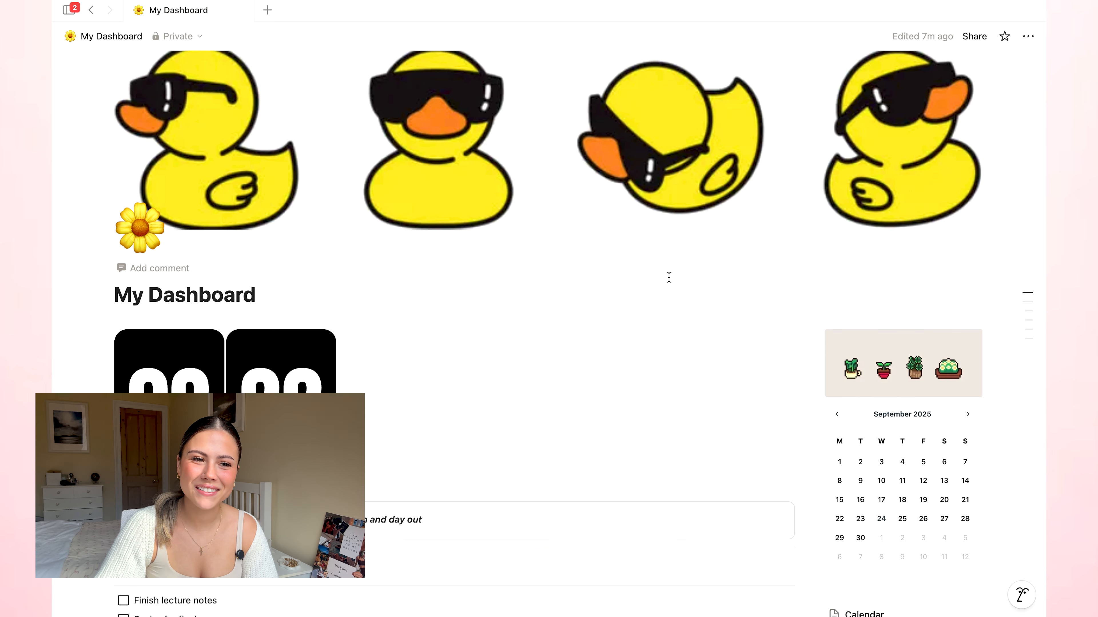
Open the Year 5 2024-2025 page from the Medicine list and review its bookmarks, core modules, to-do and Study Planner sections.
scroll(667, 277, "down", 11)
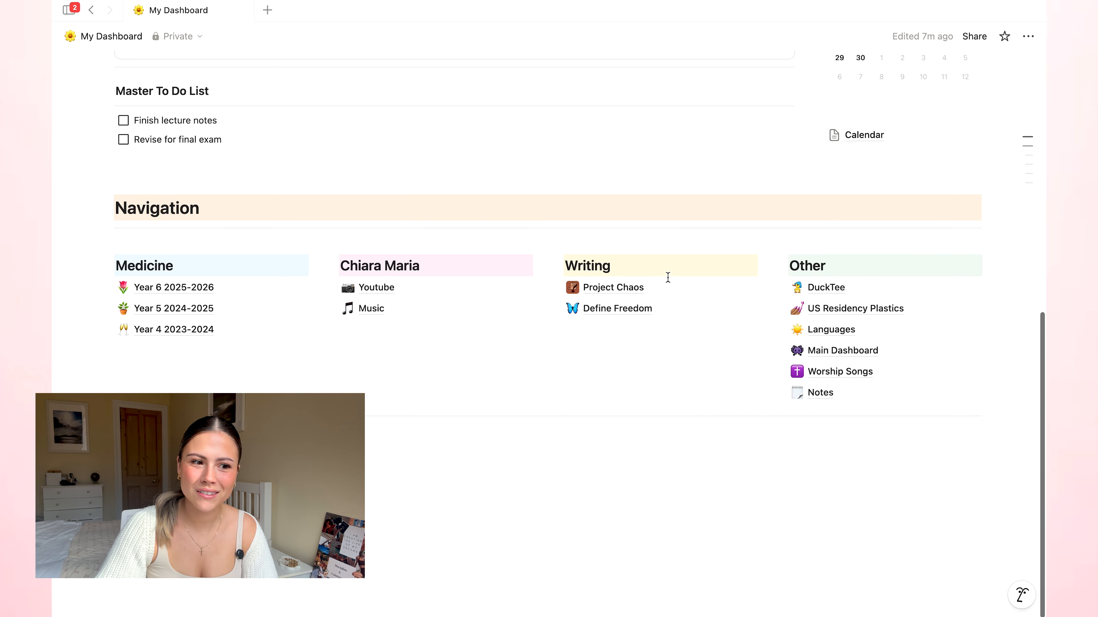
left_click(161, 312)
scroll(999, 440, "down", 4)
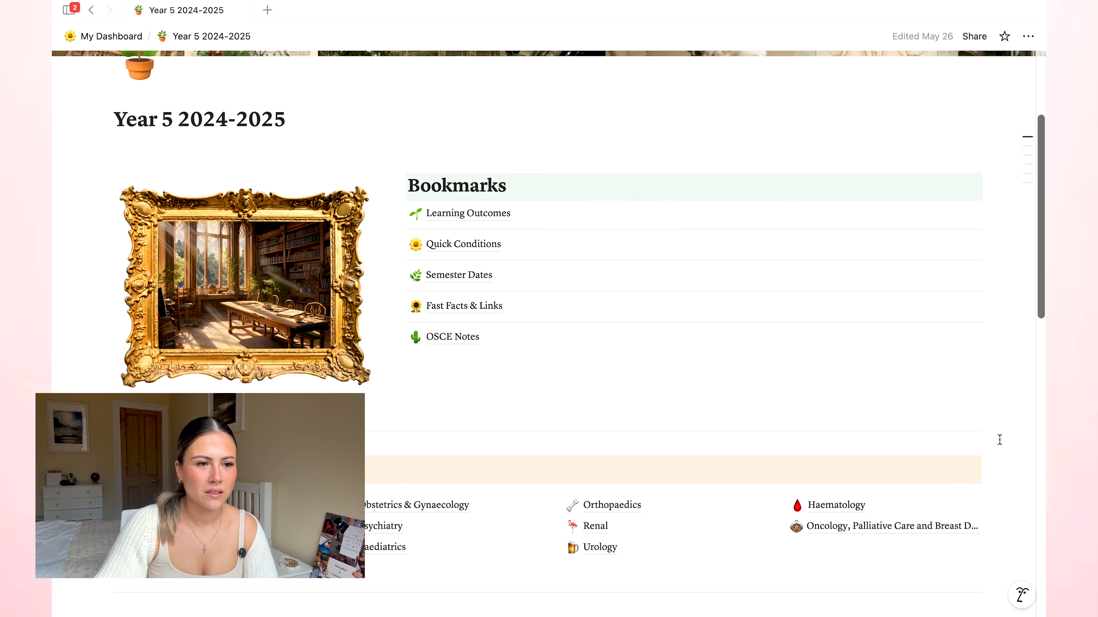
scroll(999, 440, "down", 9)
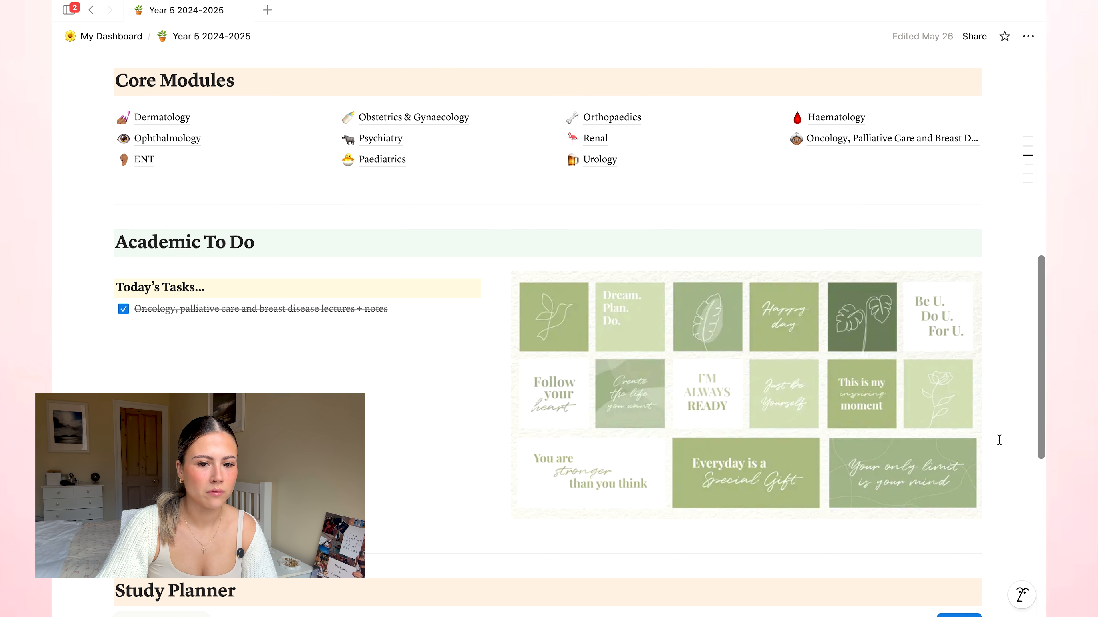
scroll(999, 440, "down", 8)
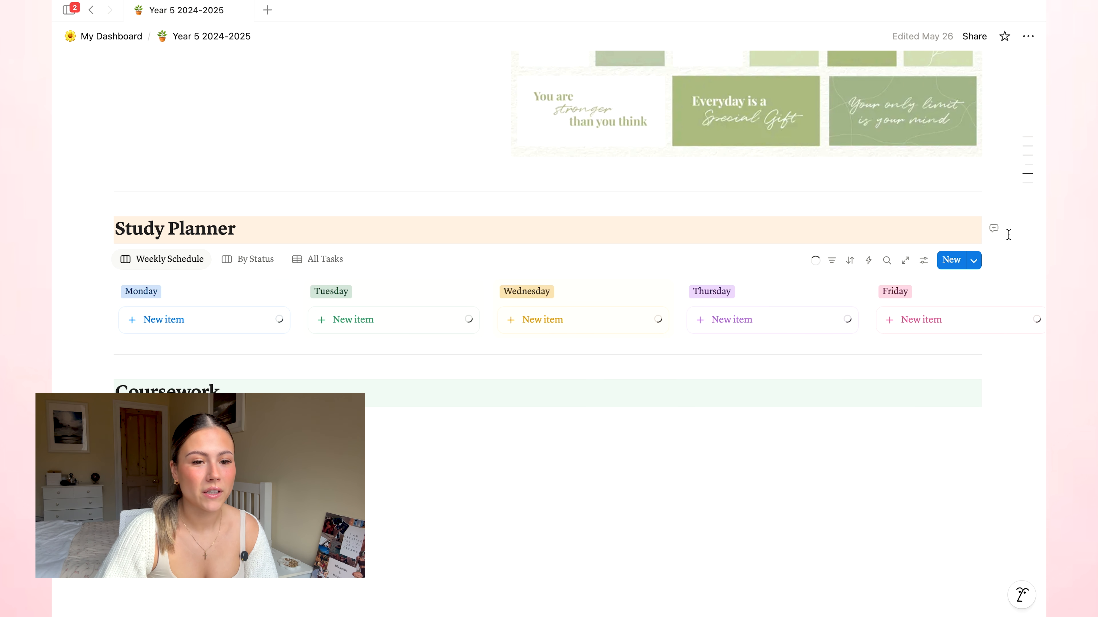
scroll(1008, 235, "up", 3)
scroll(1008, 235, "up", 10)
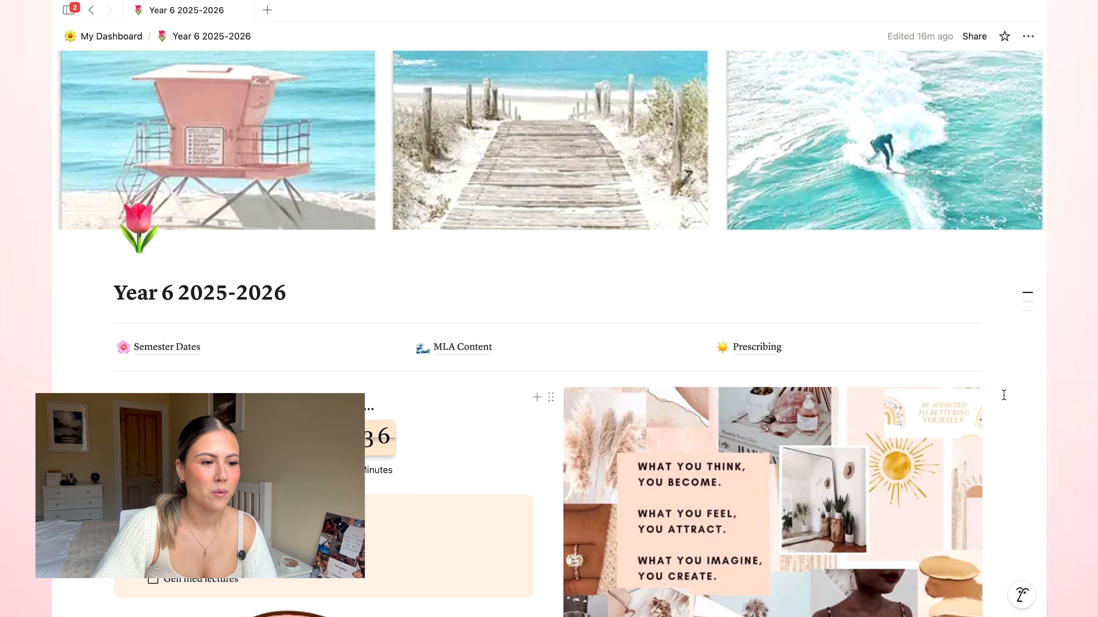
Examine the Year 6 2025-2026 page's exam countdown, weekly to-do callout, image collage, Pomodoro timer and course material links.
scroll(1003, 395, "down", 4)
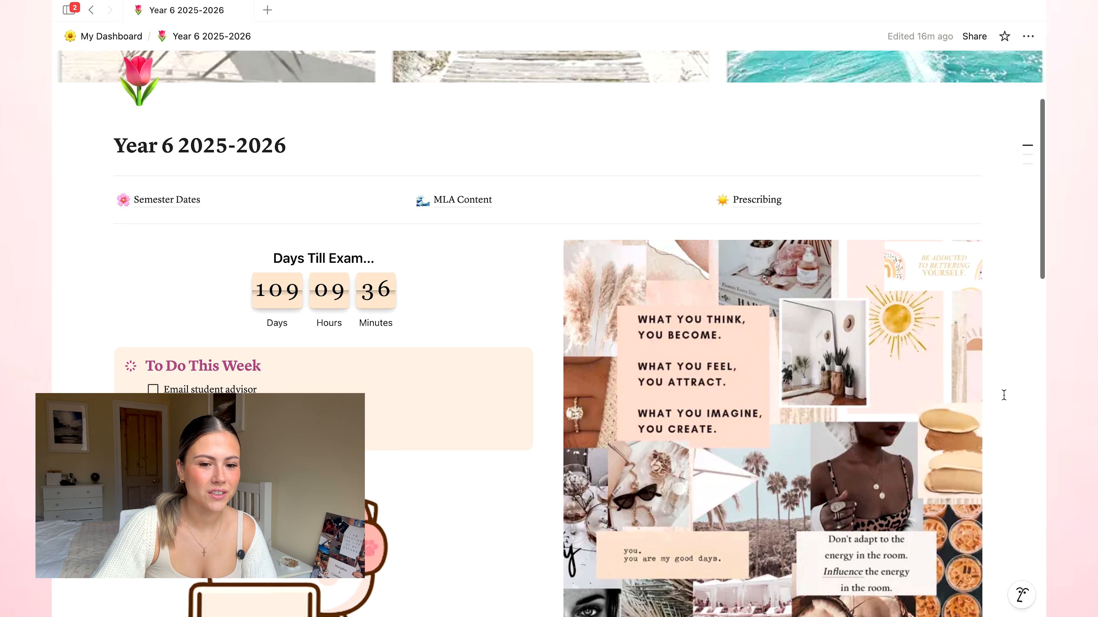
scroll(1004, 395, "down", 4)
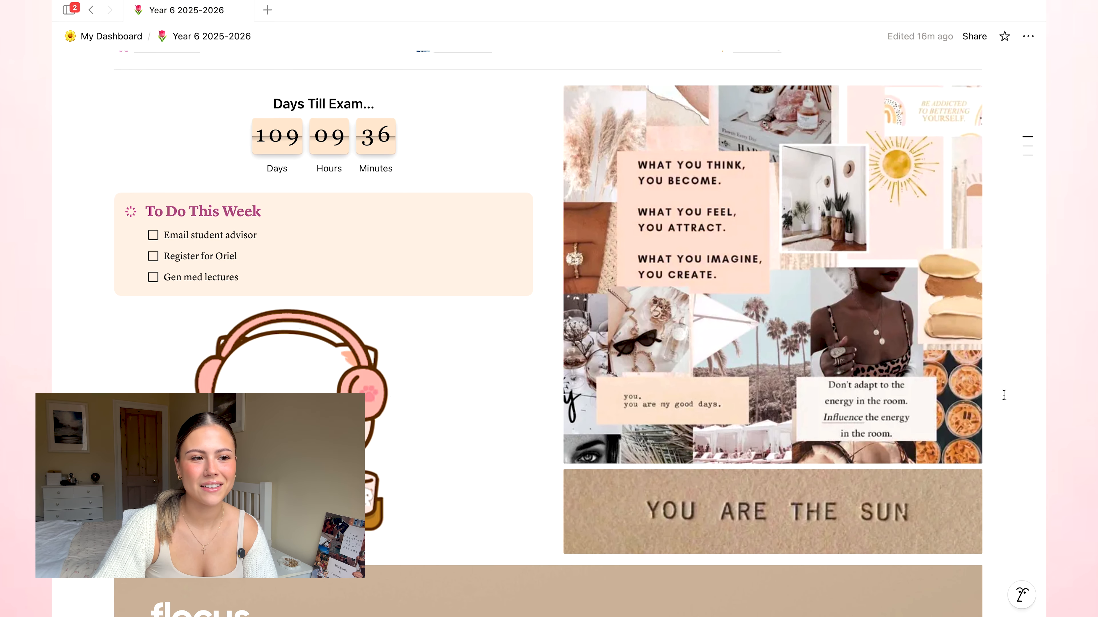
scroll(1003, 395, "up", 8)
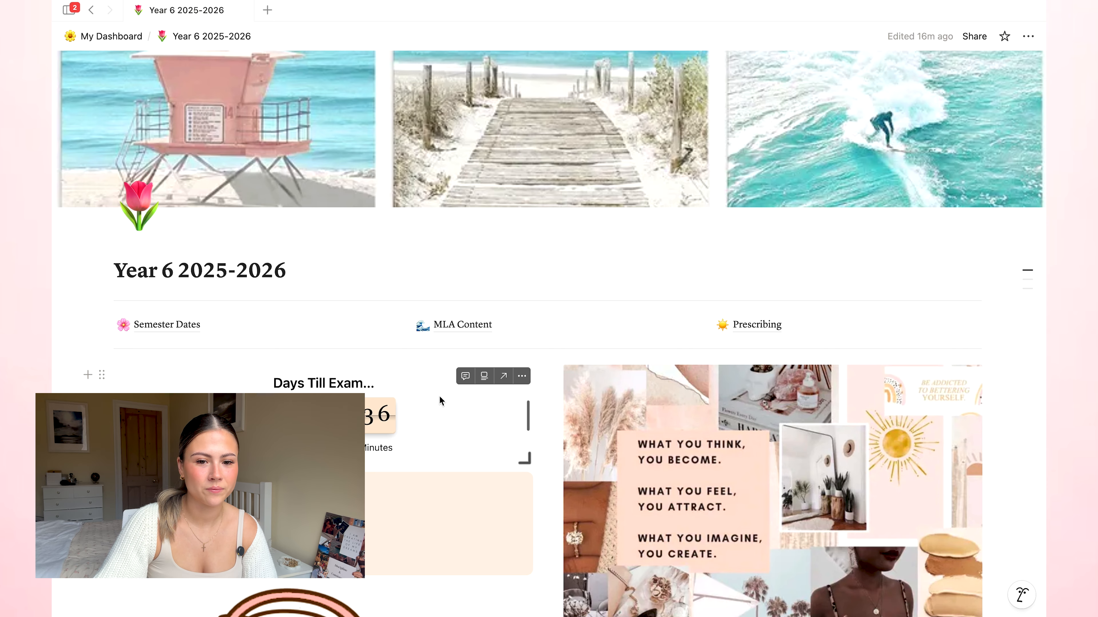
scroll(941, 388, "down", 3)
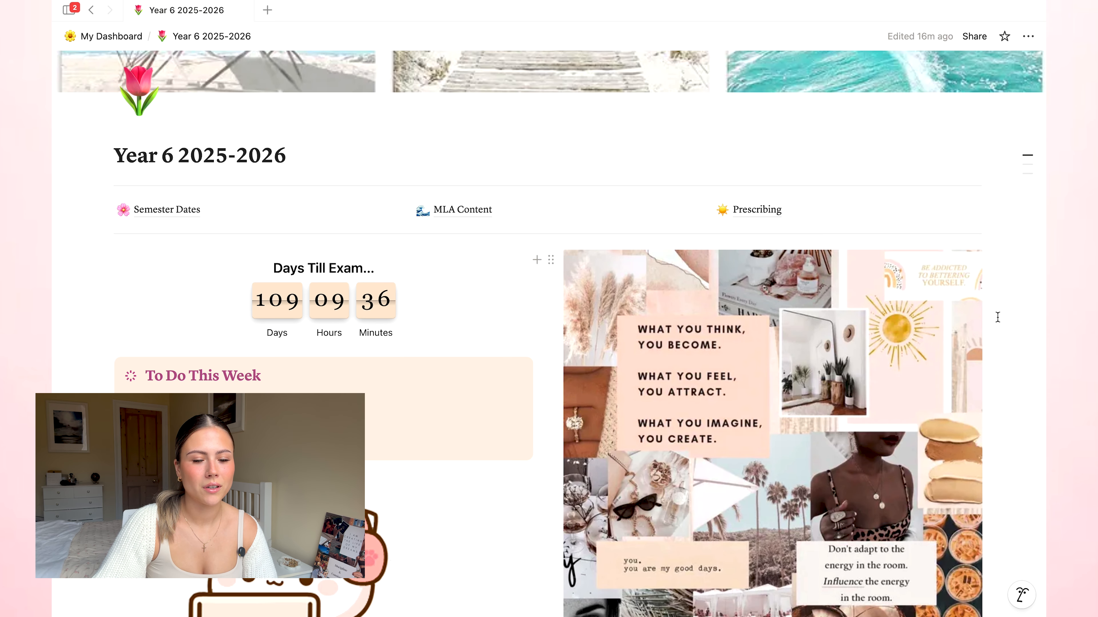
scroll(993, 318, "down", 10)
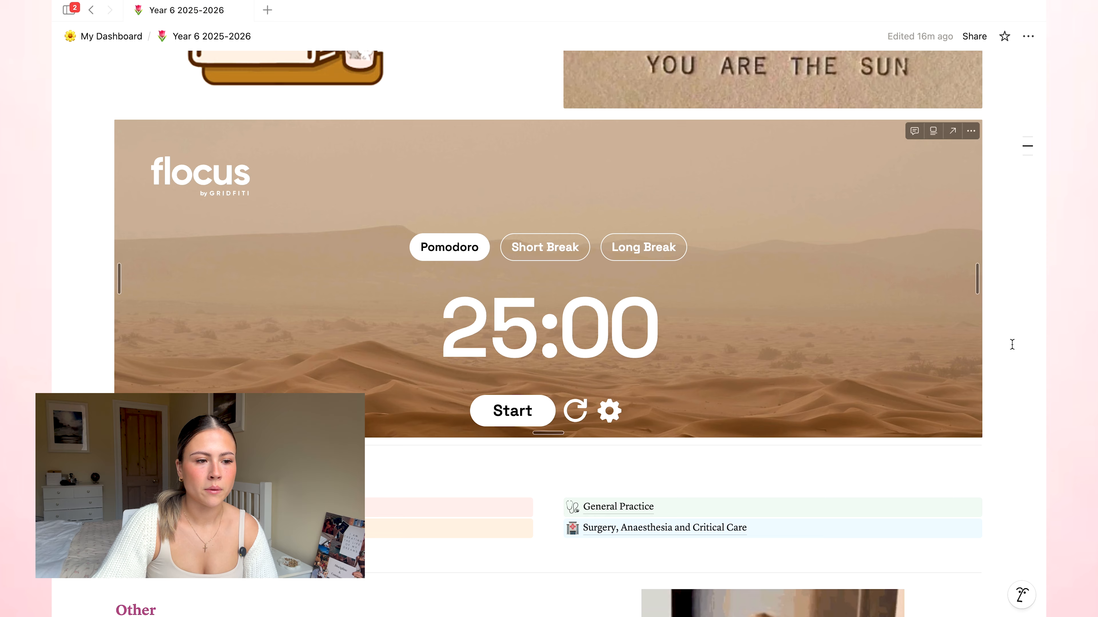
scroll(520, 431, "down", 5)
scroll(520, 431, "down", 3)
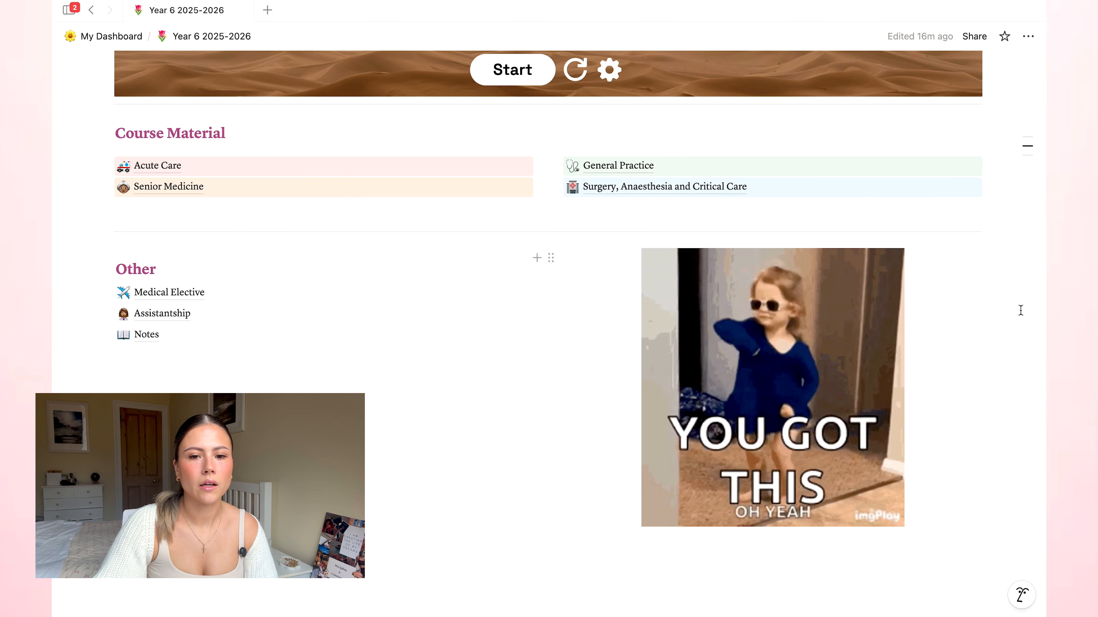
scroll(1011, 321, "up", 10)
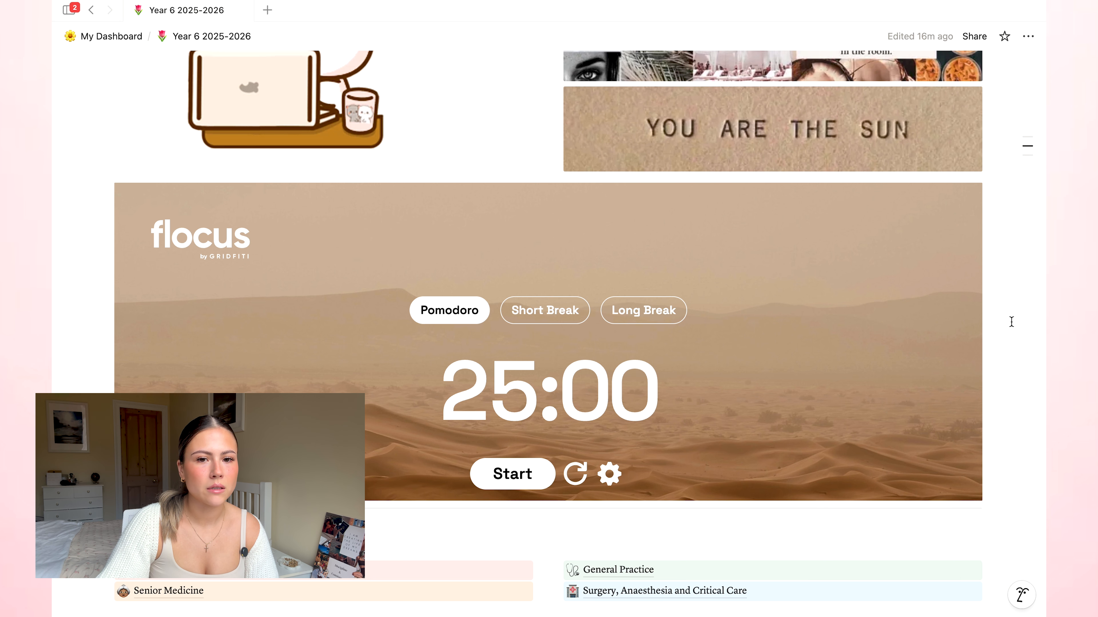
scroll(1011, 322, "up", 10)
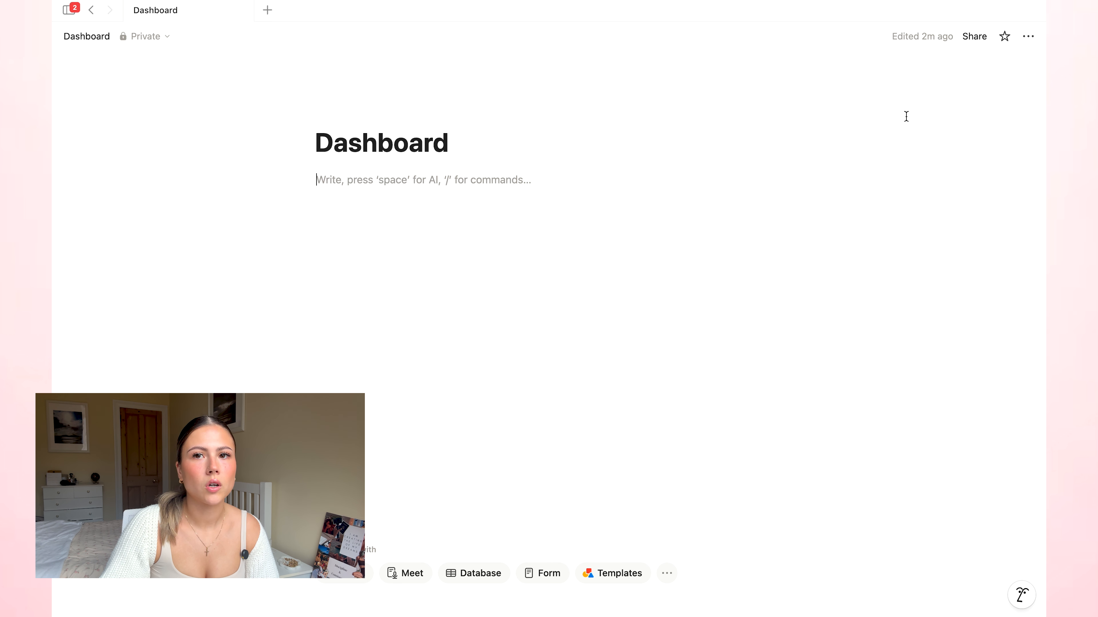
Set the new Dashboard page to full width with small text and the Serif font.
left_click(1033, 38)
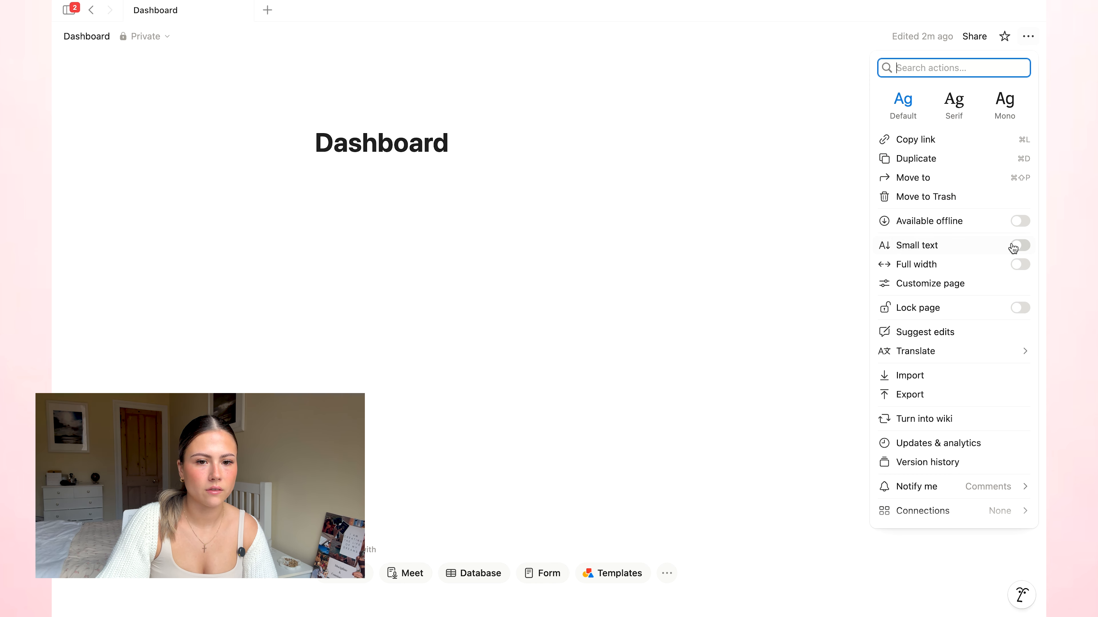
left_click(1021, 266)
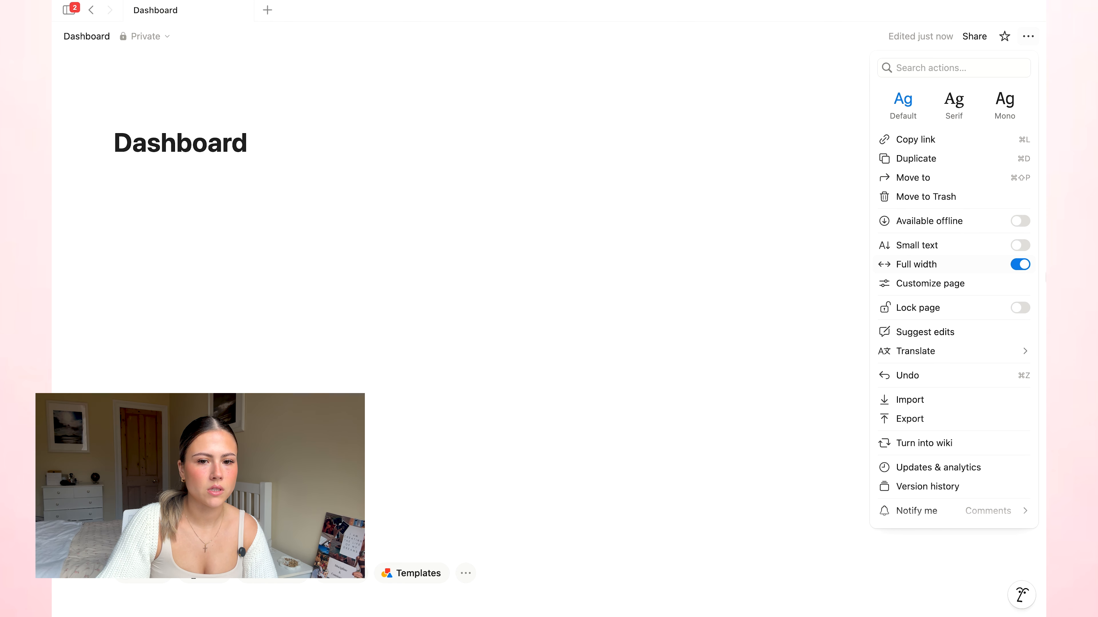
left_click(1021, 264)
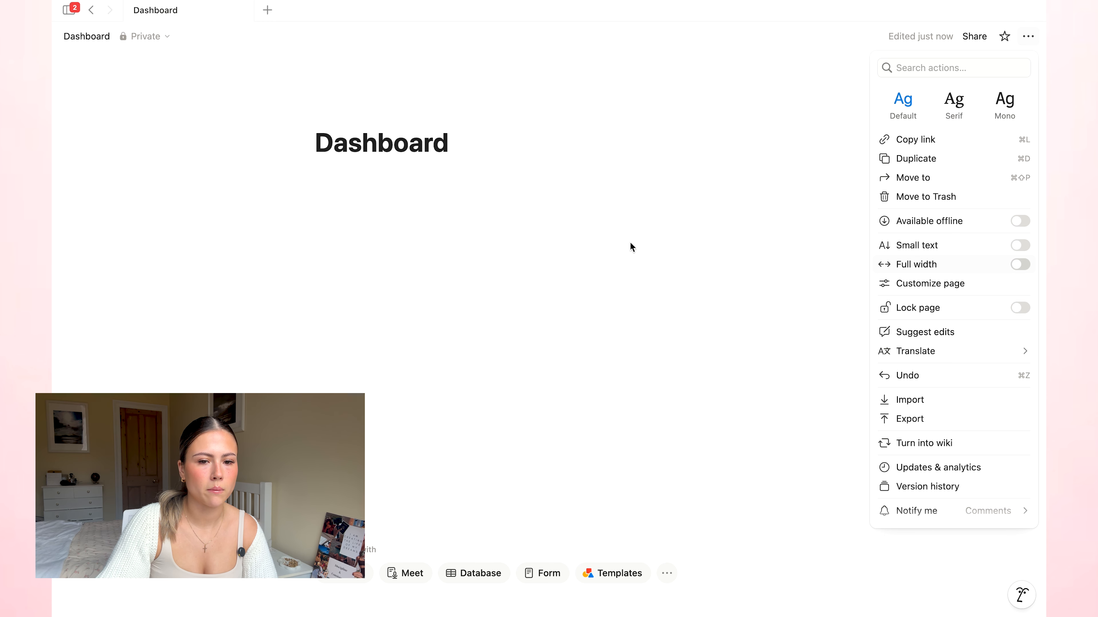
left_click(1021, 265)
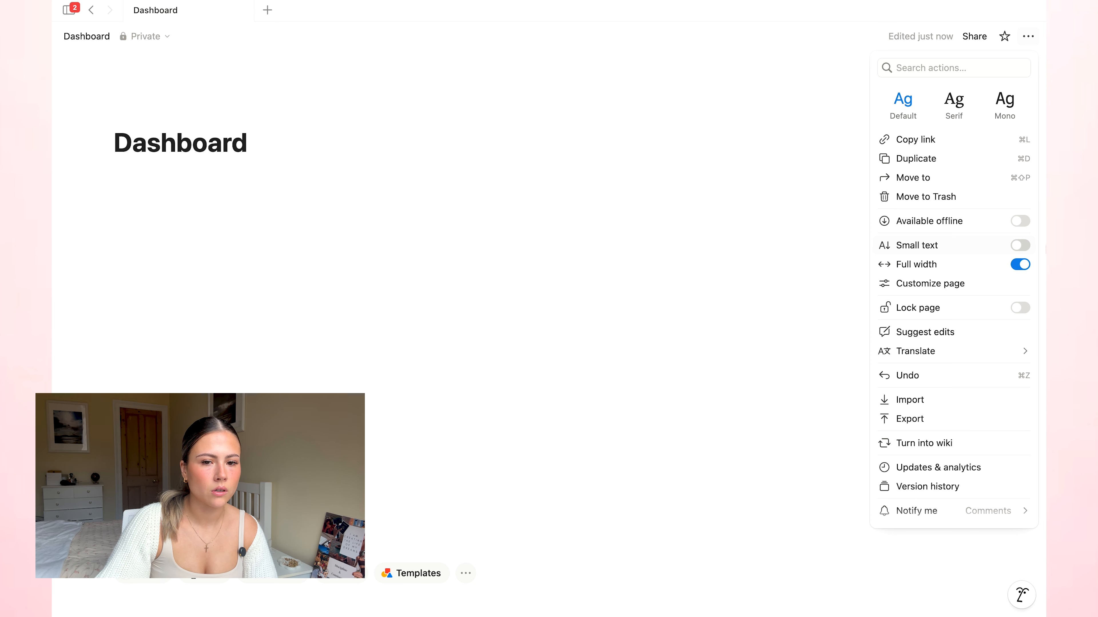
left_click(1024, 247)
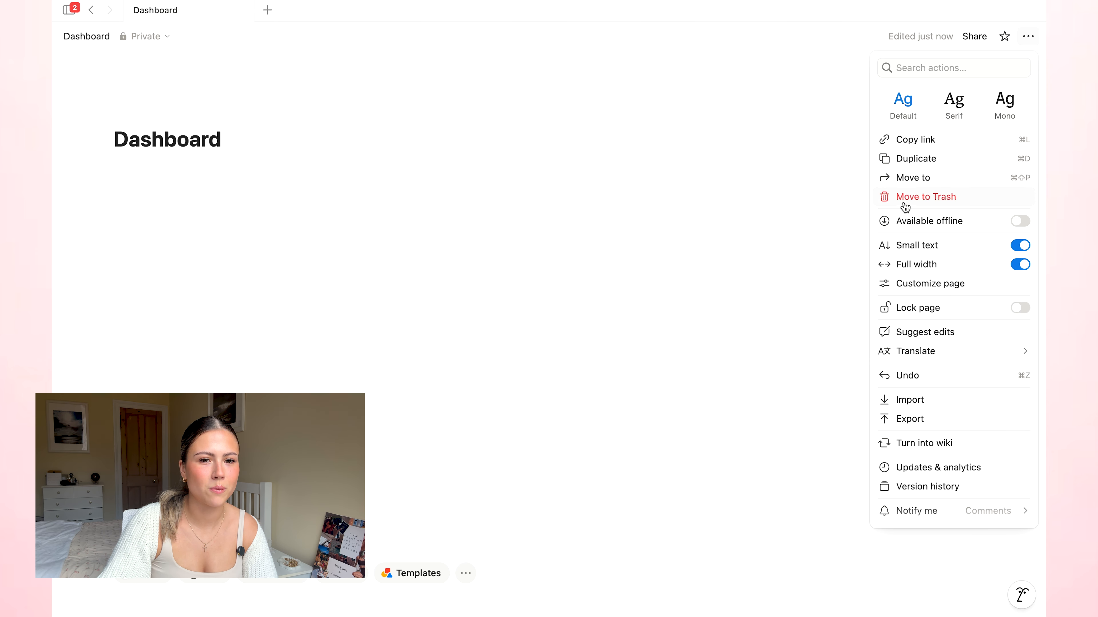
left_click(953, 106)
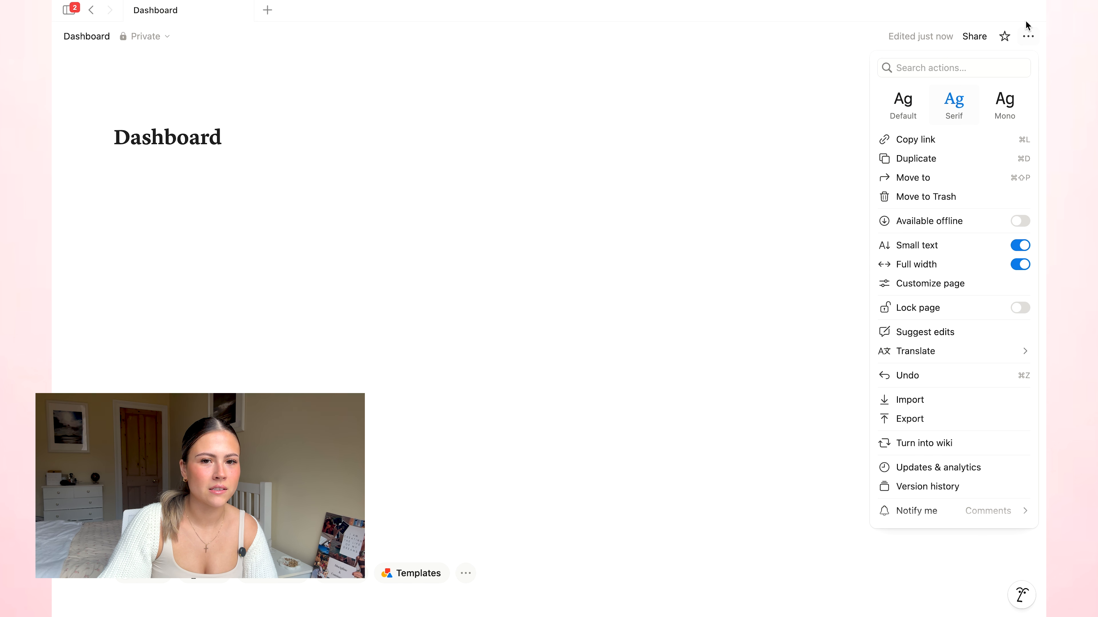
left_click(359, 226)
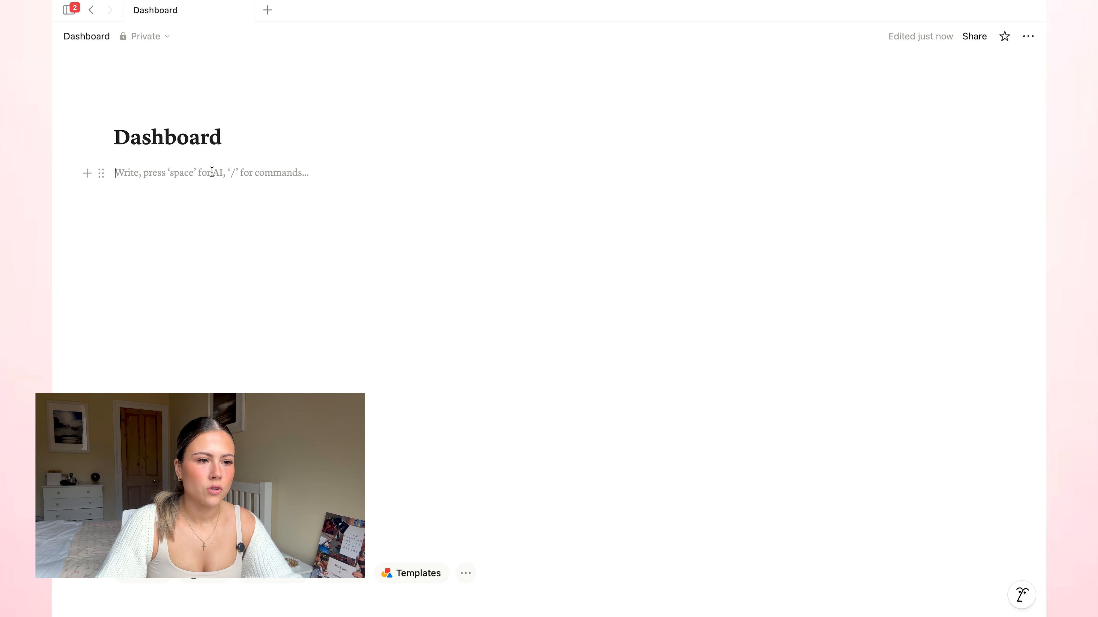
type("/")
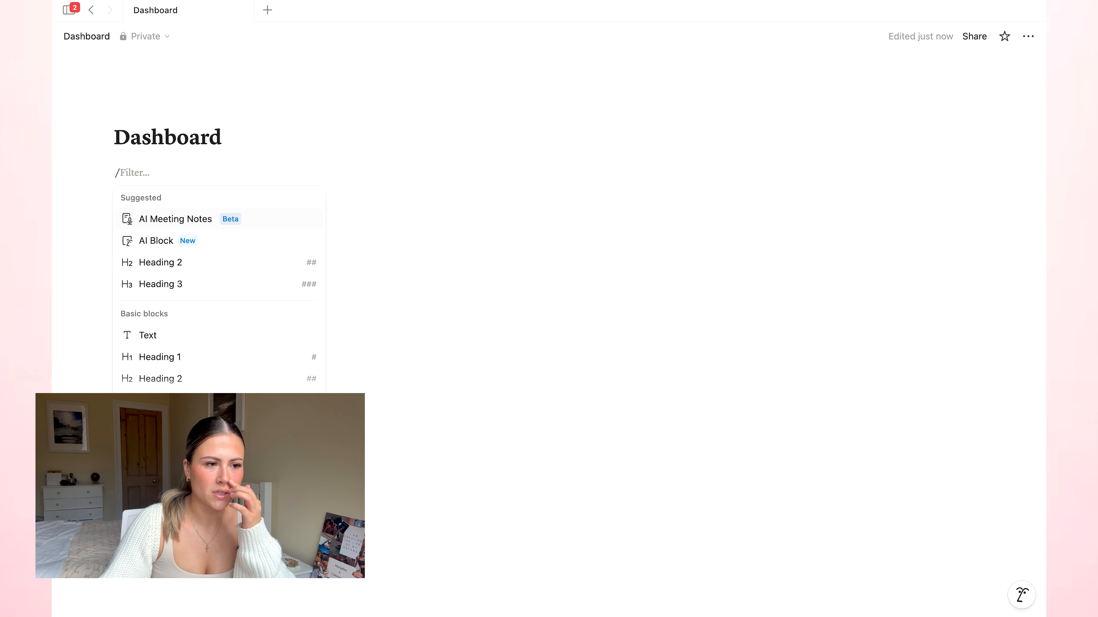
scroll(241, 337, "down", 5)
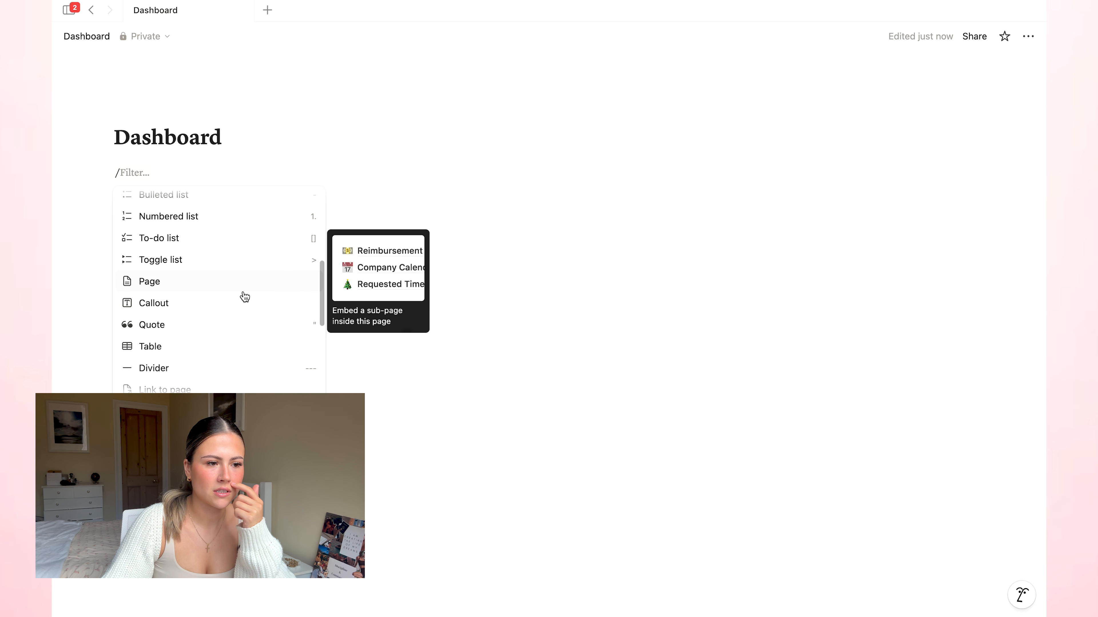
scroll(241, 338, "up", 5)
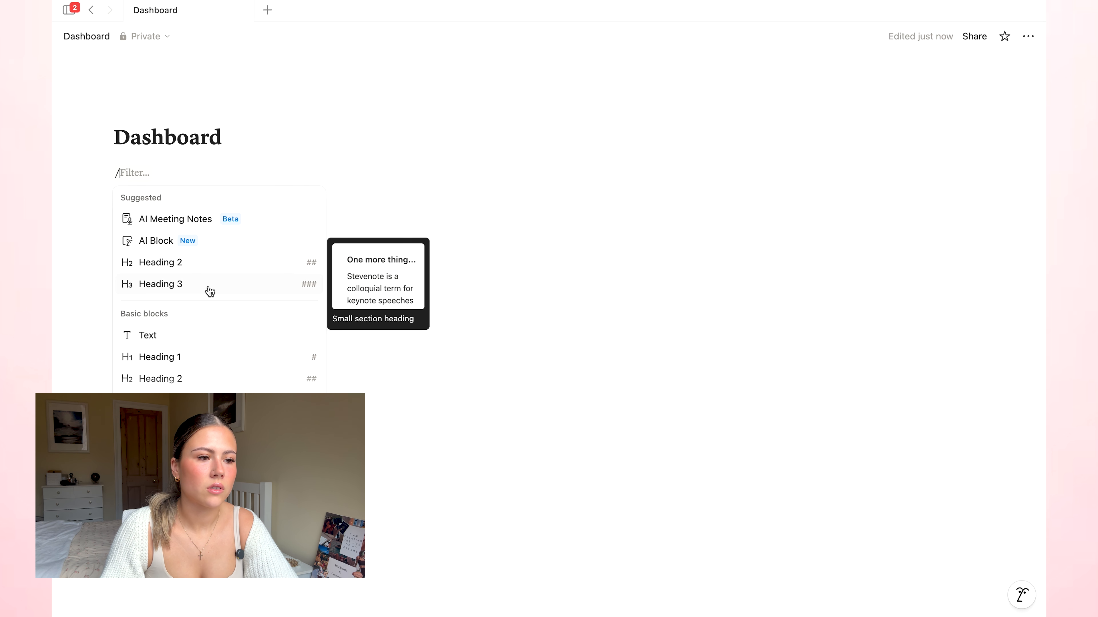
scroll(242, 317, "down", 3)
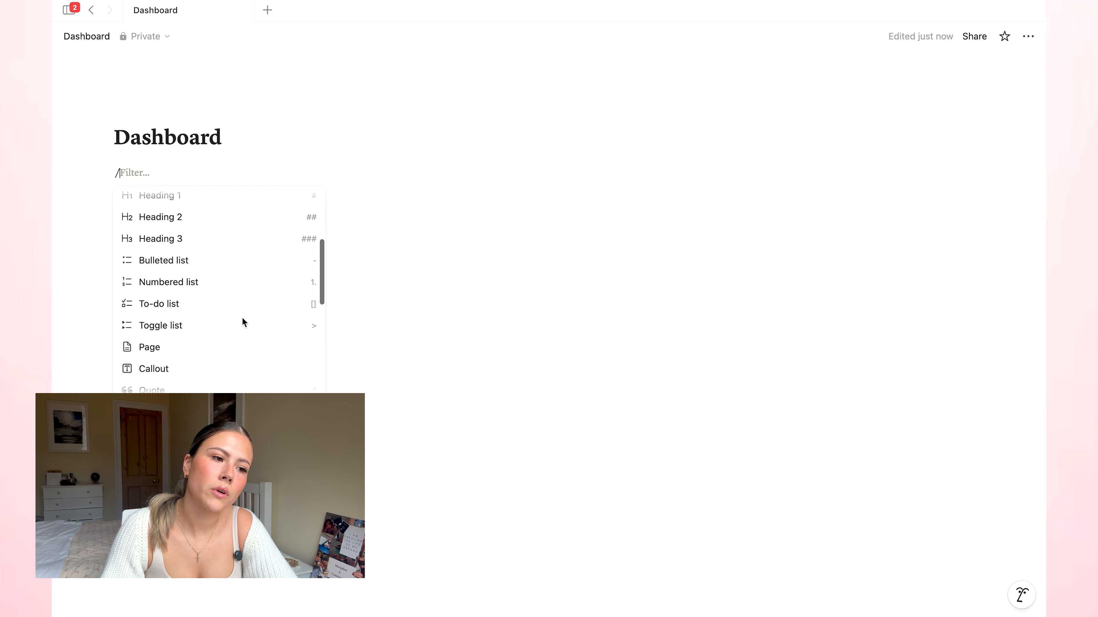
key("BackSpace")
Add a Heading 2 block reading "Navigation" beneath the Dashboard title.
type("/h")
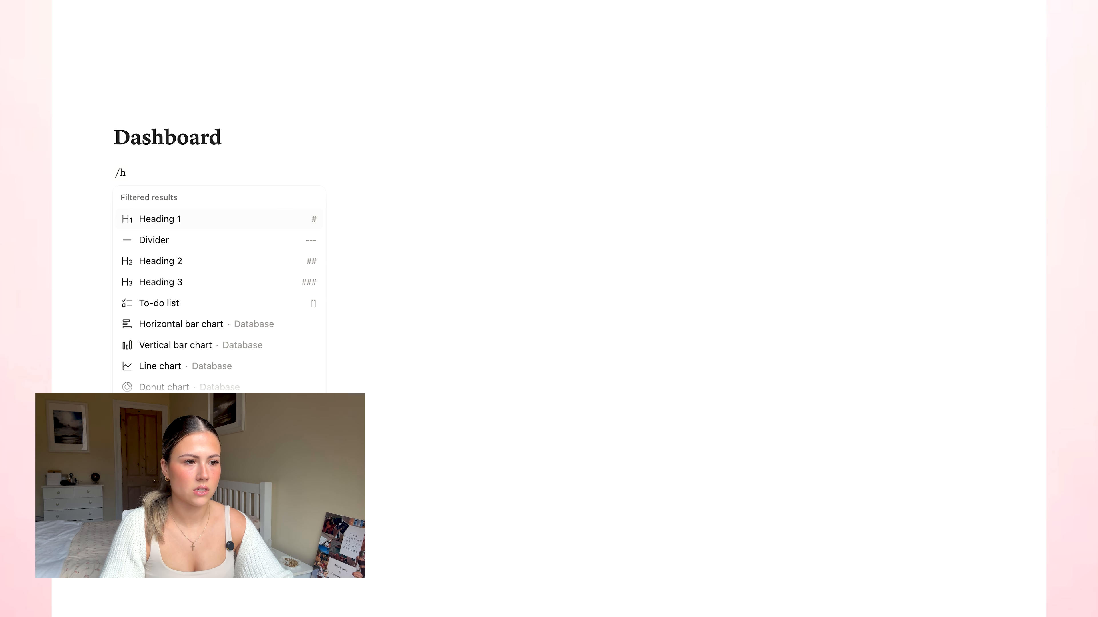
type("ea")
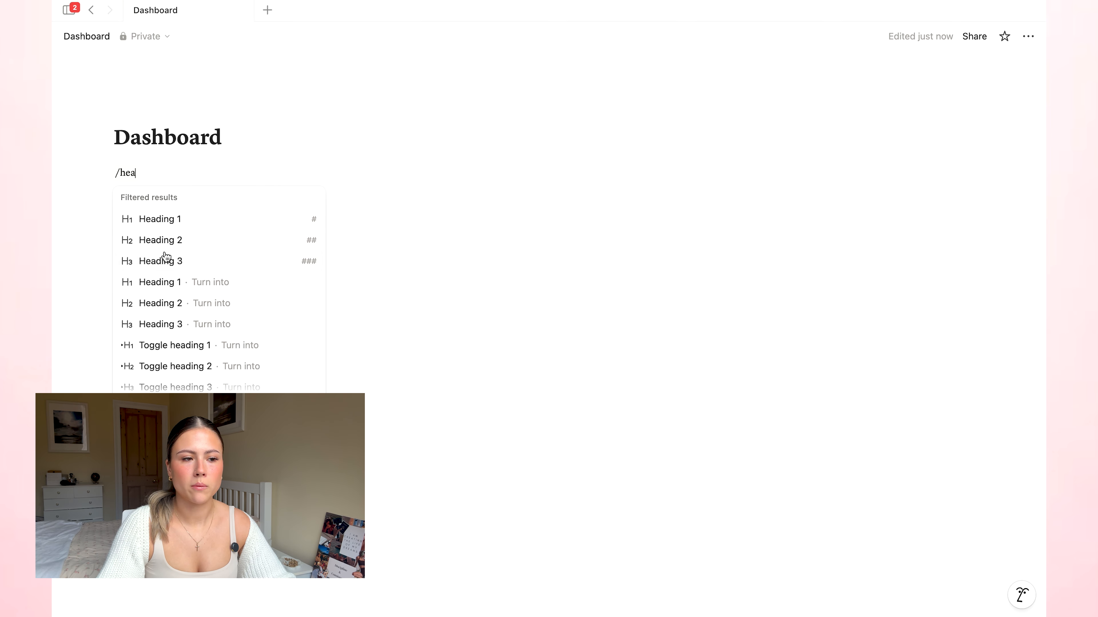
scroll(166, 257, "down", 2)
scroll(166, 257, "up", 2)
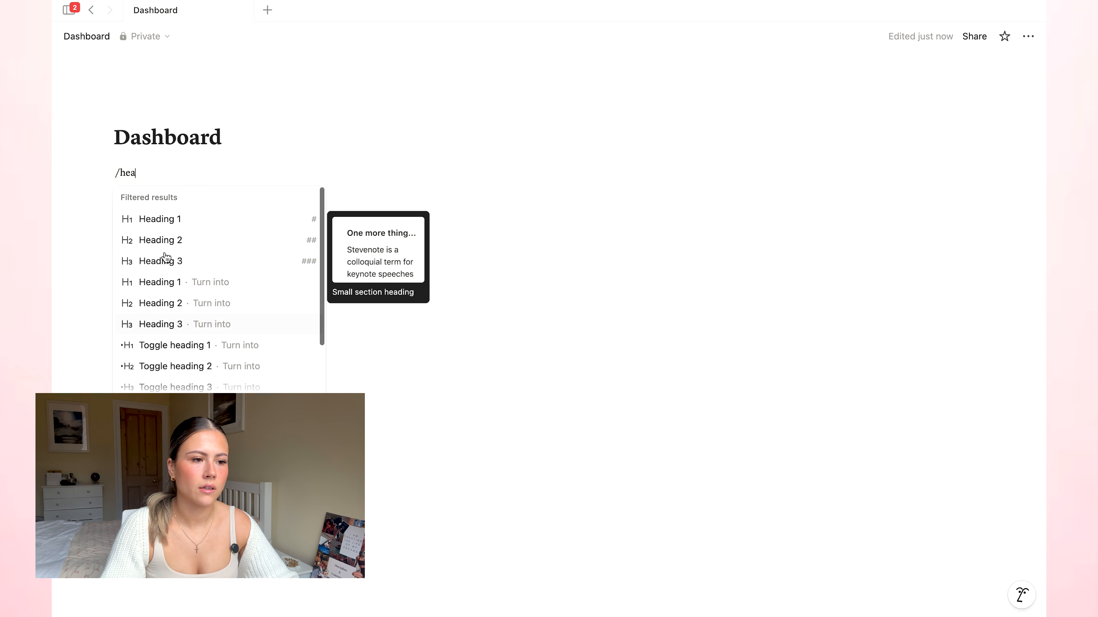
left_click(241, 239)
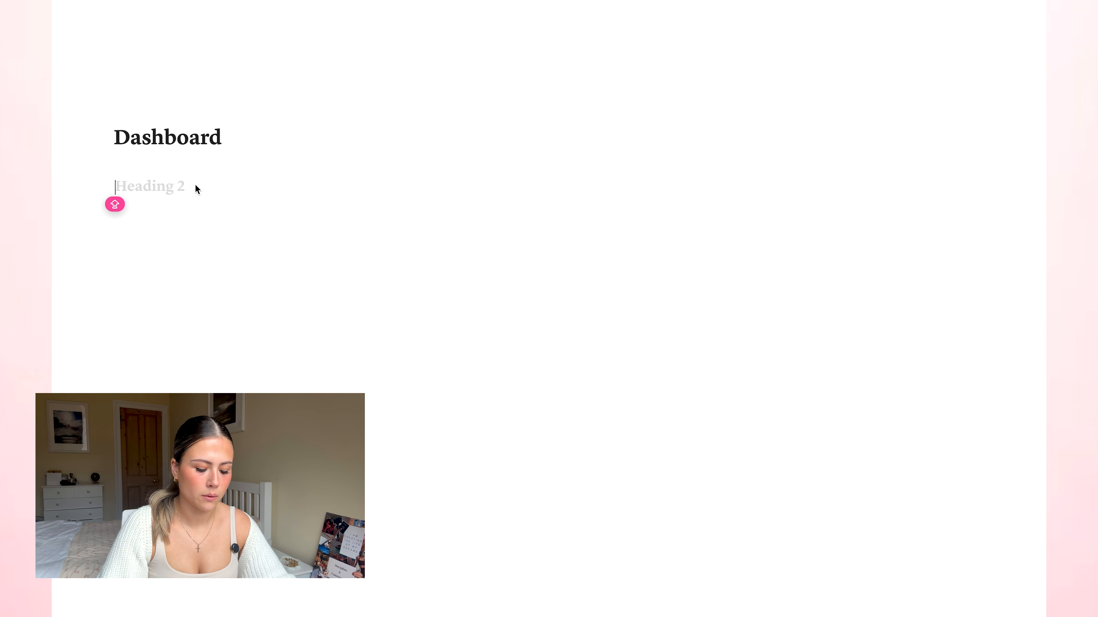
type("Navigation")
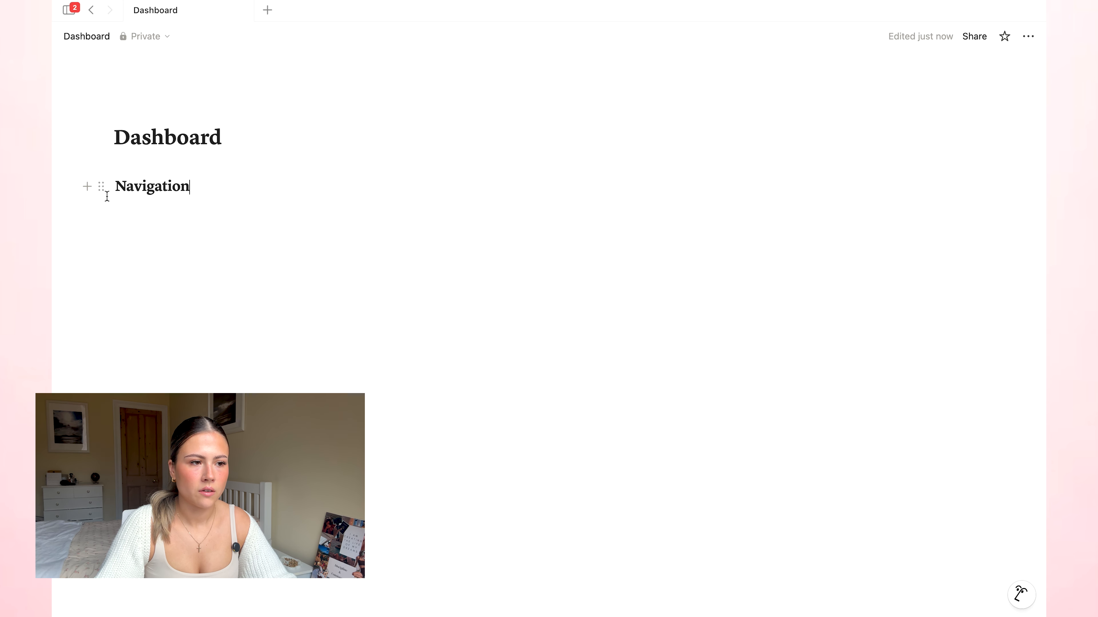
Apply the pink background color to the Navigation heading.
left_click(103, 186)
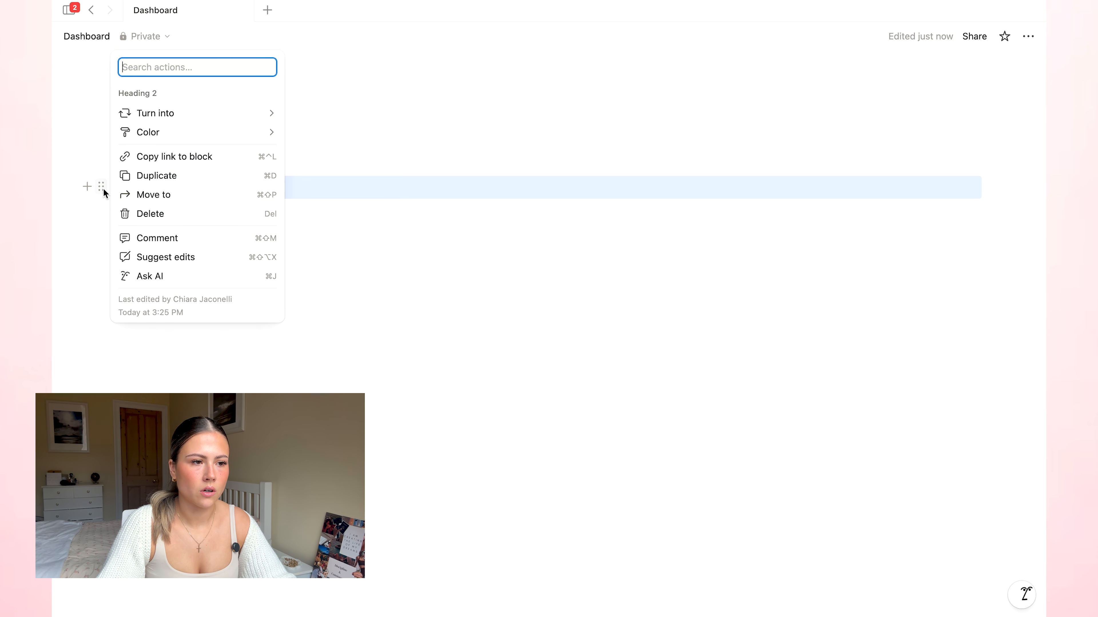
mouse_move(243, 131)
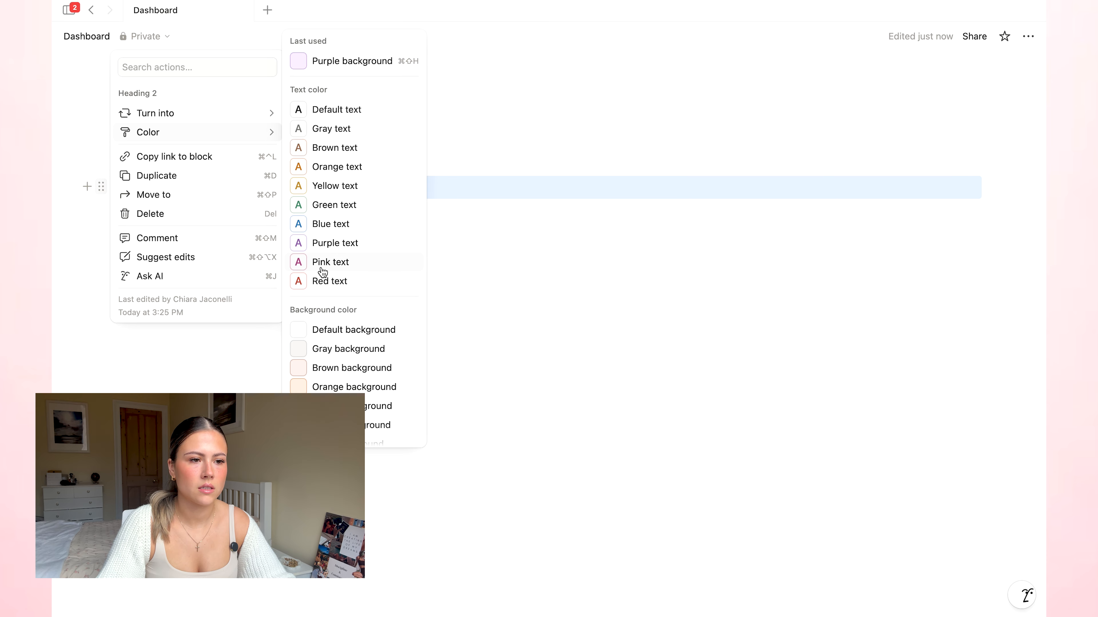
scroll(321, 271, "down", 3)
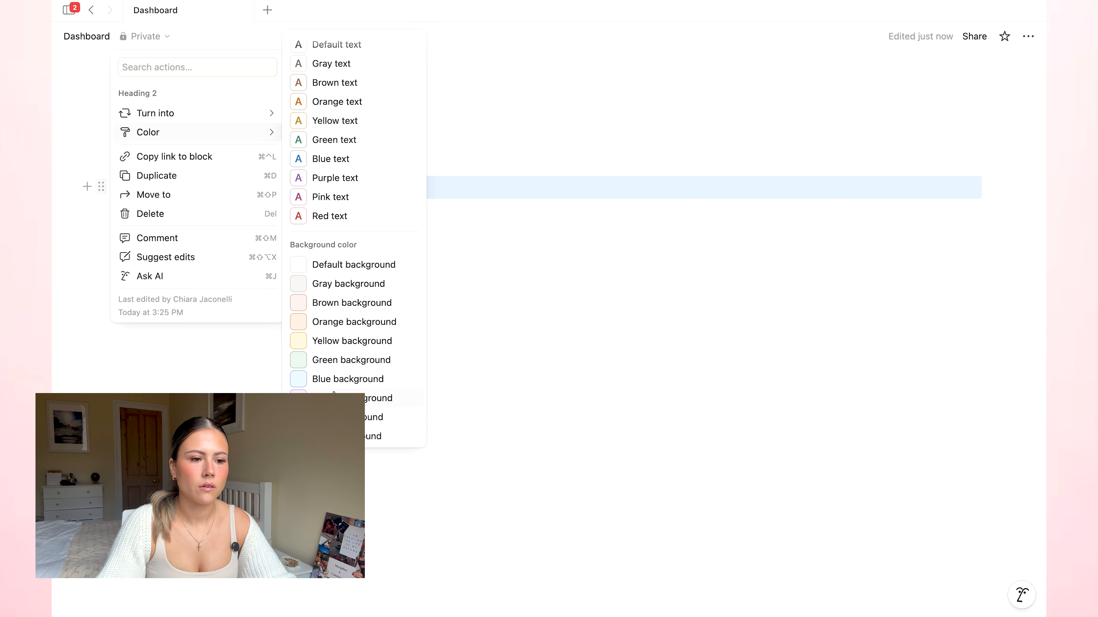
left_click(346, 417)
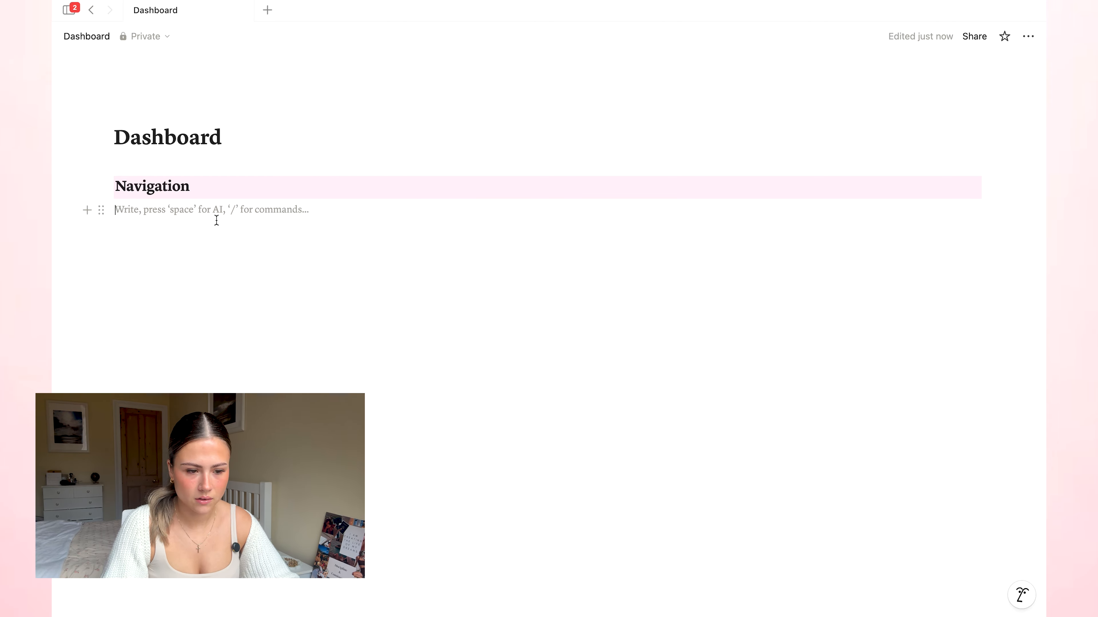
type("/")
scroll(226, 330, "down", 3)
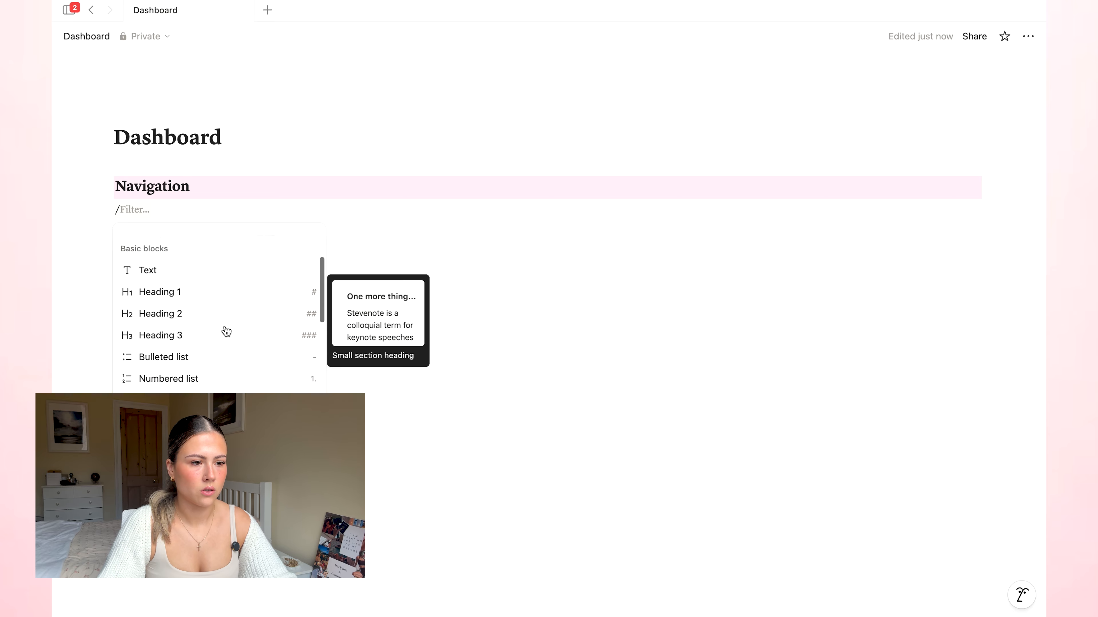
scroll(225, 332, "down", 5)
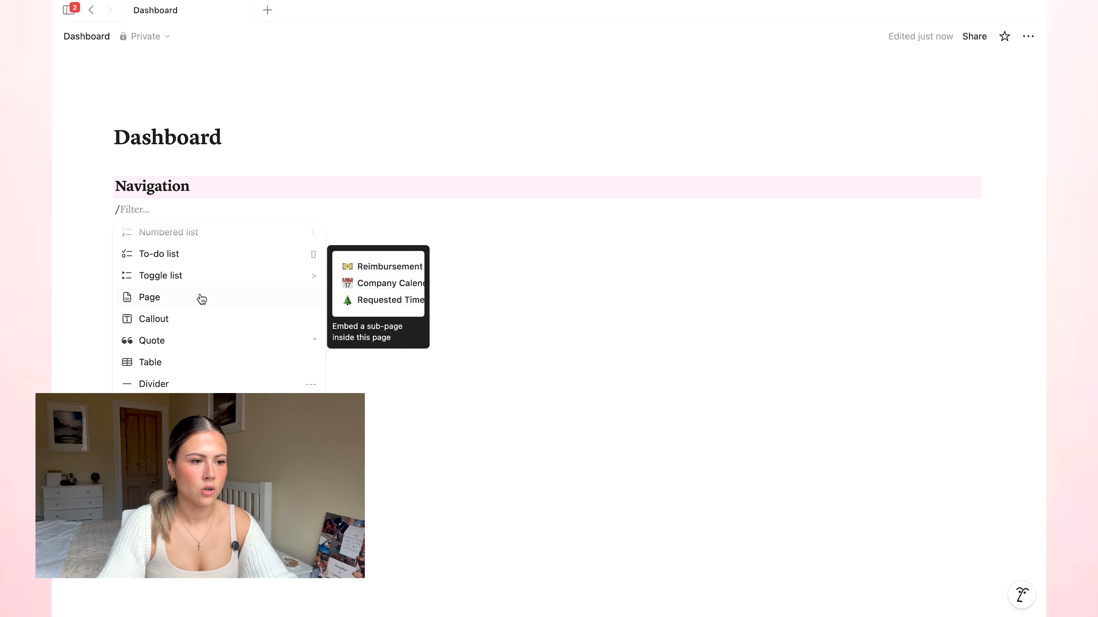
left_click(153, 215)
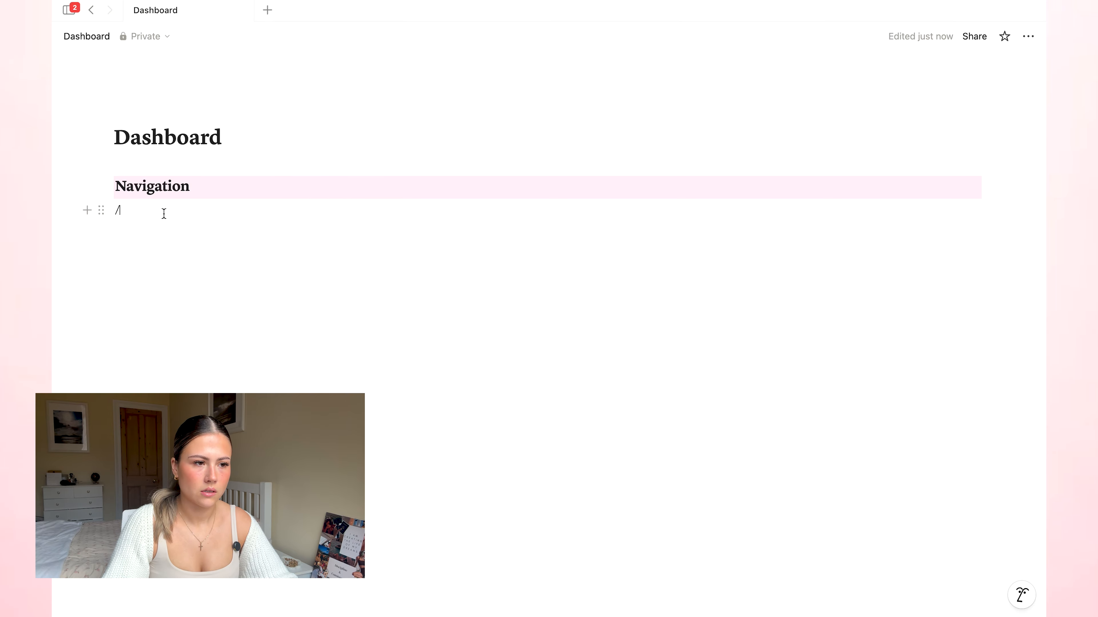
key("BackSpace")
Insert a new sub-page beneath the Navigation heading and return to the Dashboard page.
type("/page")
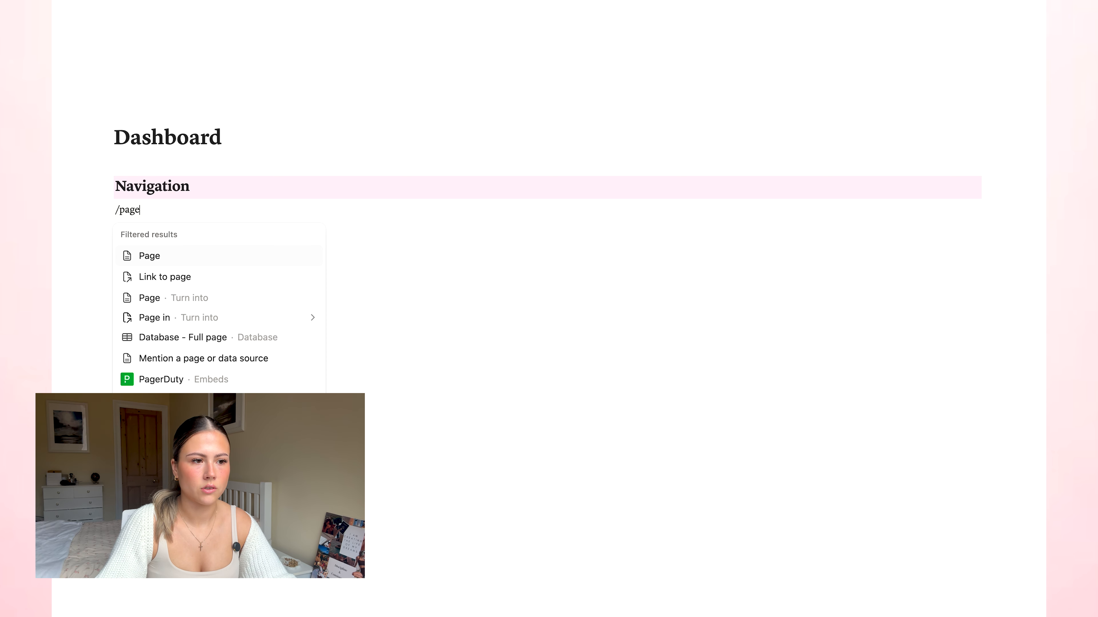
left_click(159, 256)
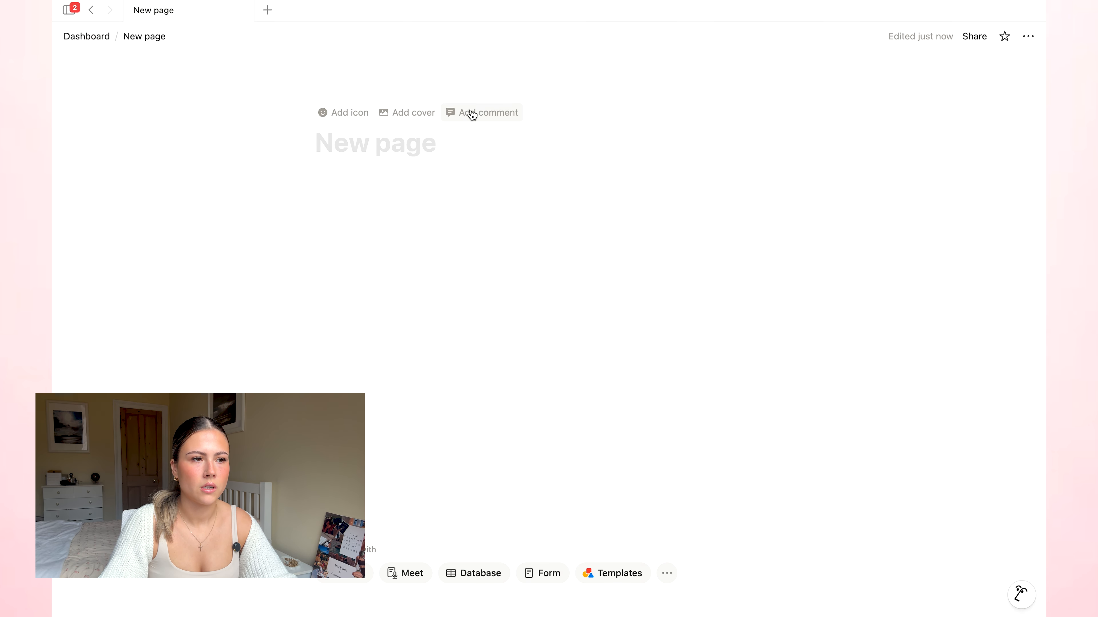
left_click(84, 36)
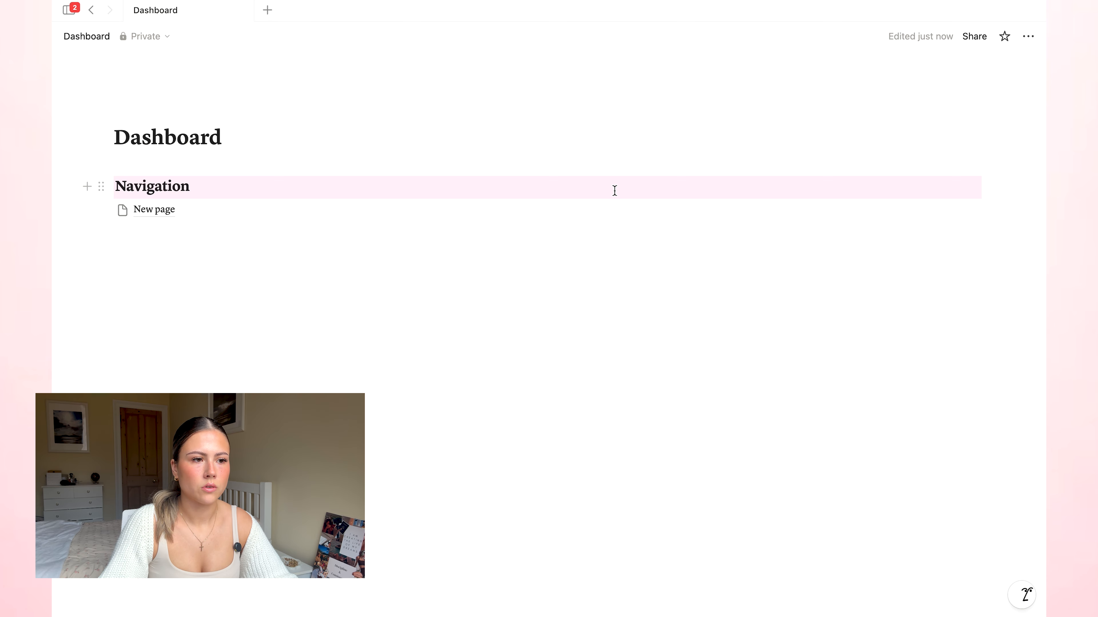
Open the new sub-page under Navigation and title it "Year 6 Medicine".
left_click(161, 216)
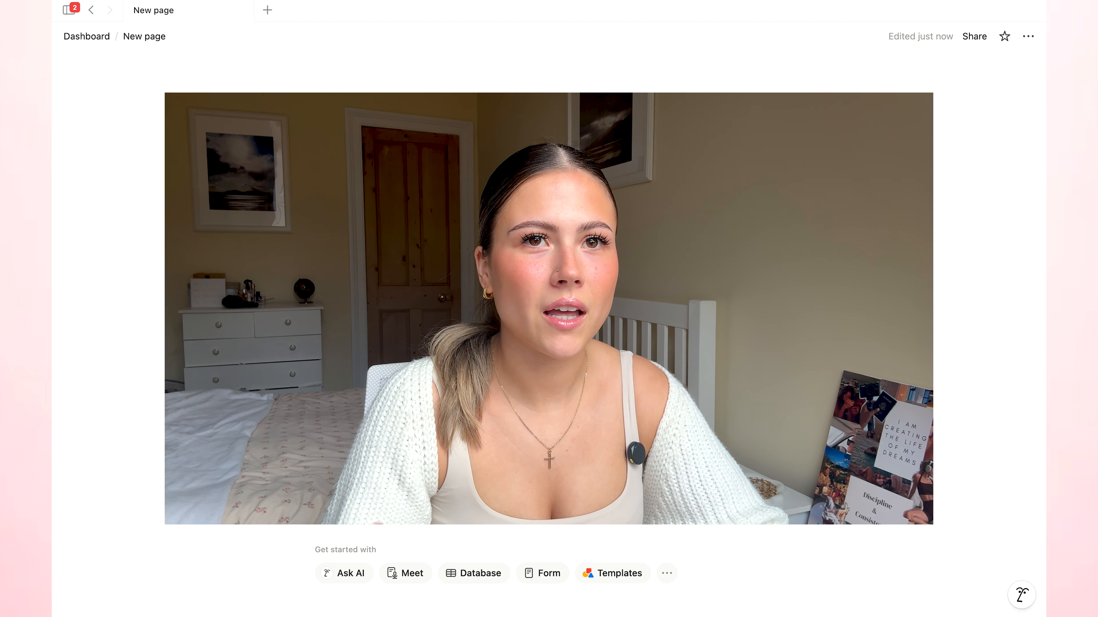
left_click(88, 40)
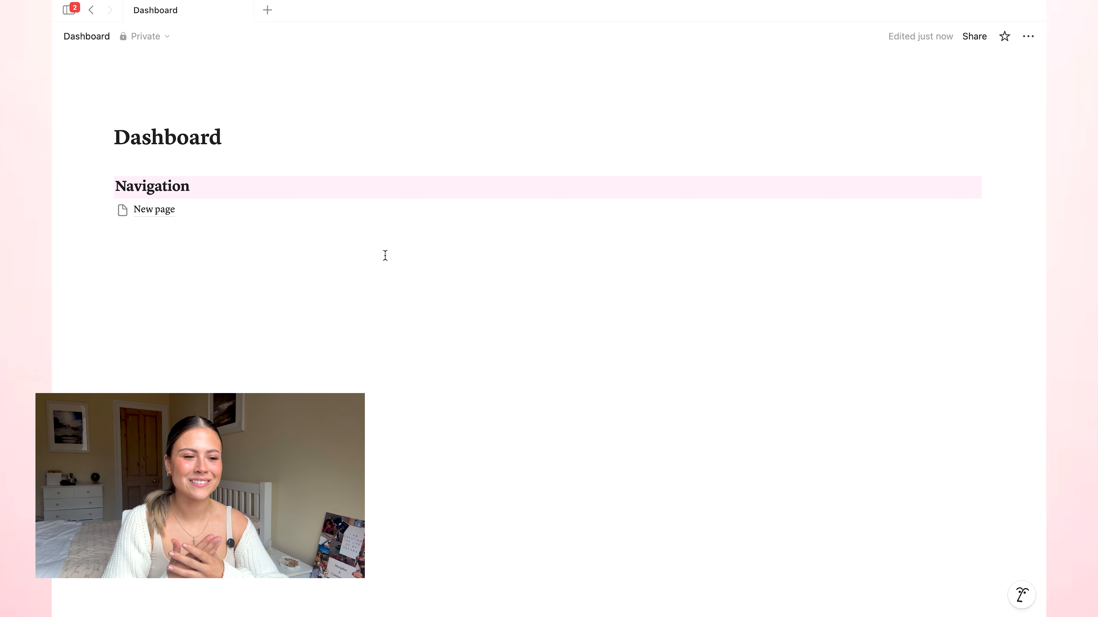
left_click(152, 211)
left_click(368, 142)
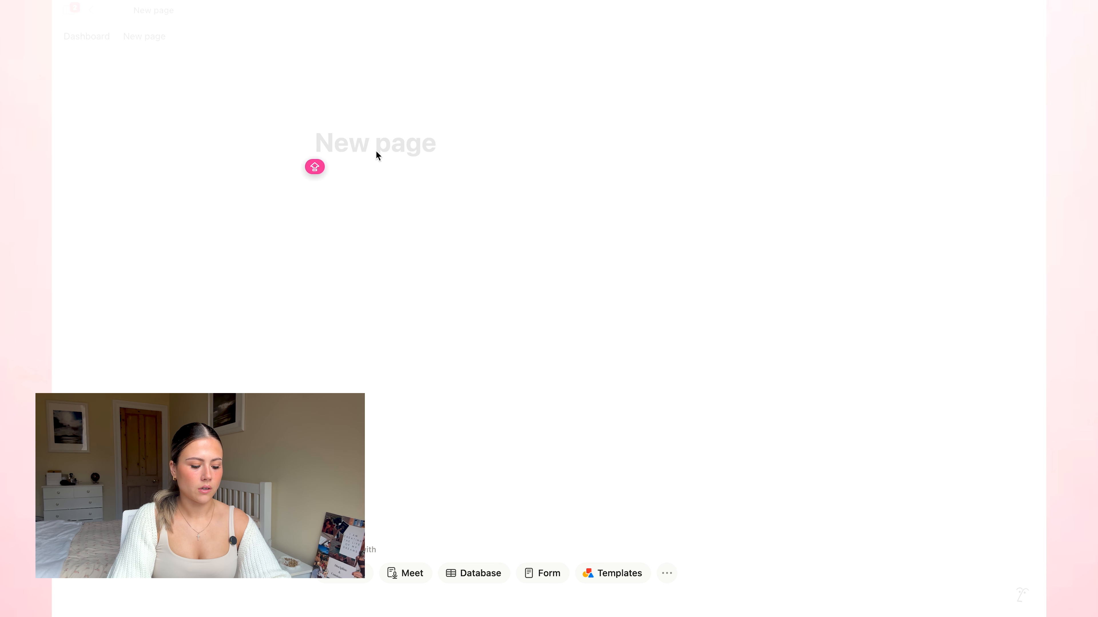
type("Year 6 ")
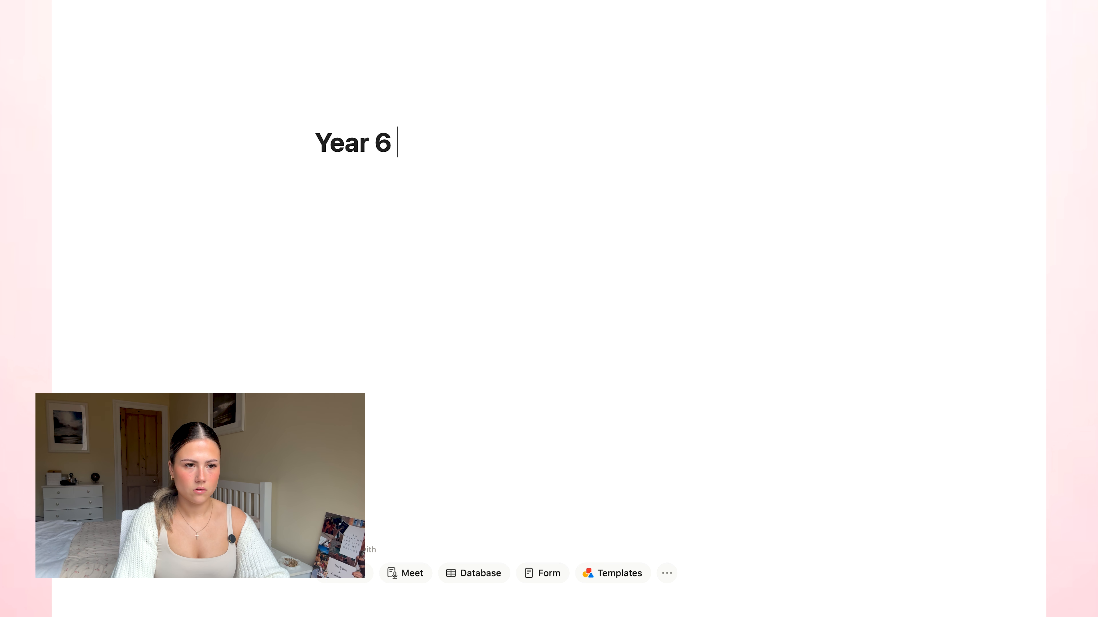
type("Medici")
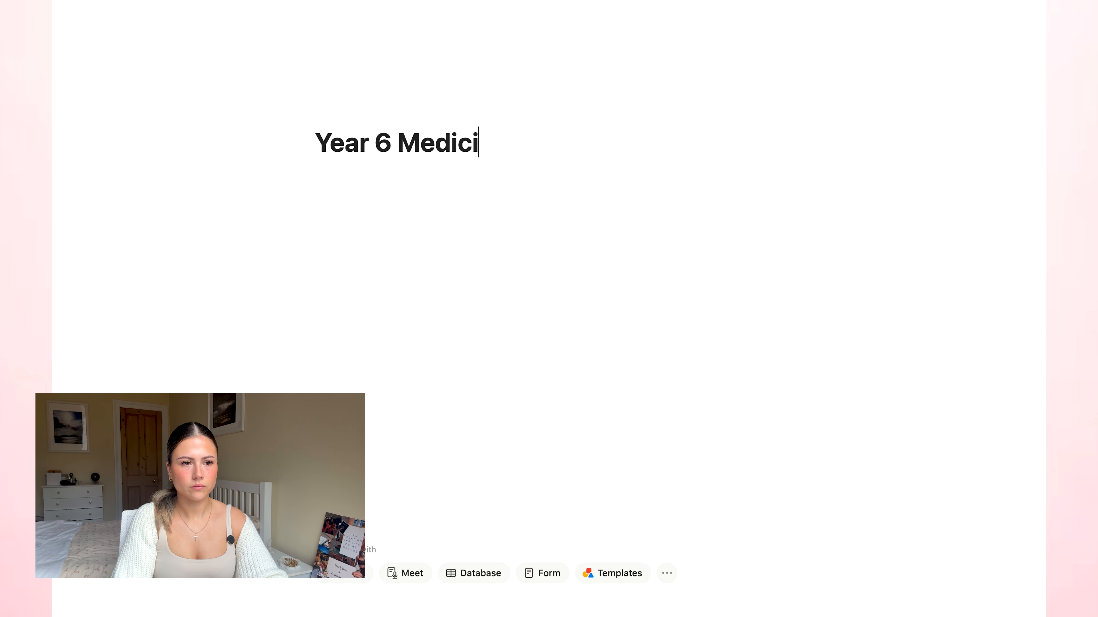
type("ne")
Set the Year 6 Medicine page to small text, full width and the Serif font.
left_click(1027, 37)
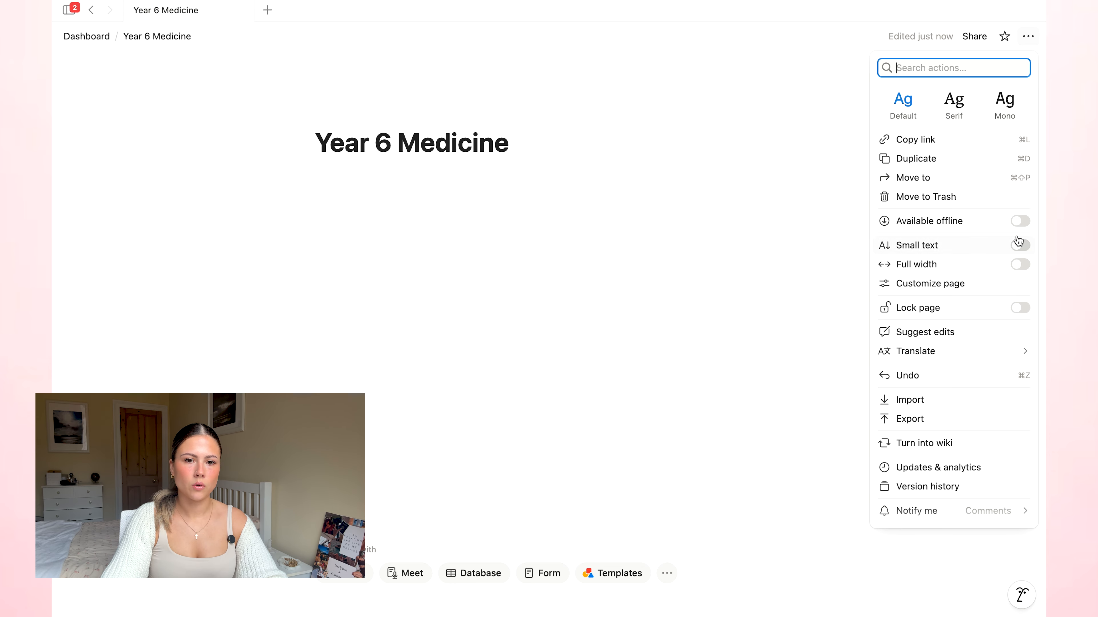
left_click(1019, 246)
left_click(1020, 265)
left_click(955, 108)
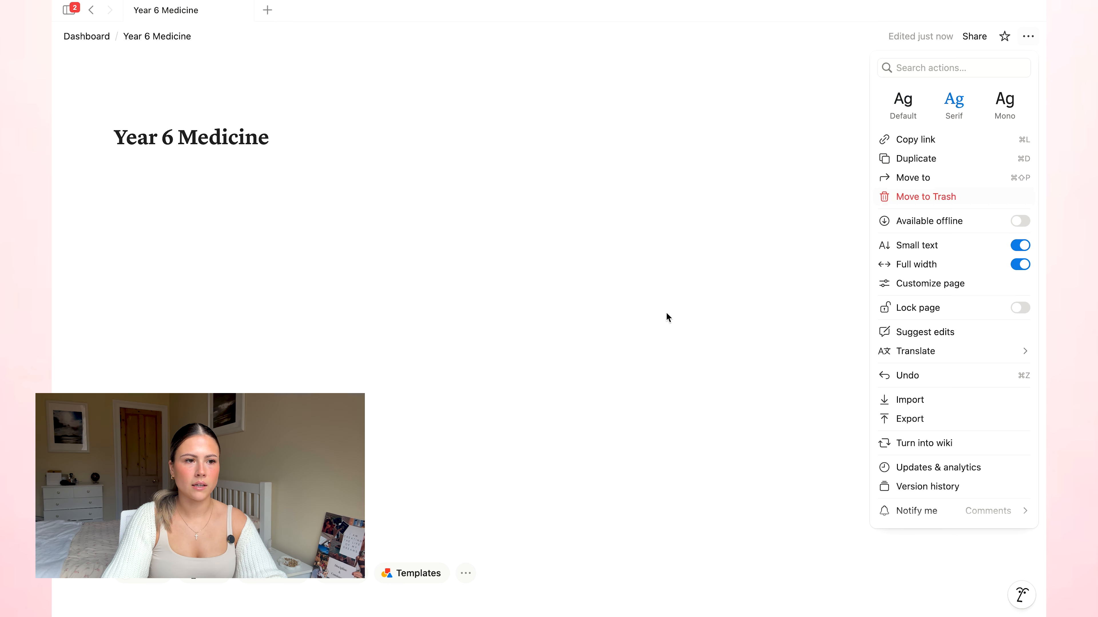
left_click(306, 183)
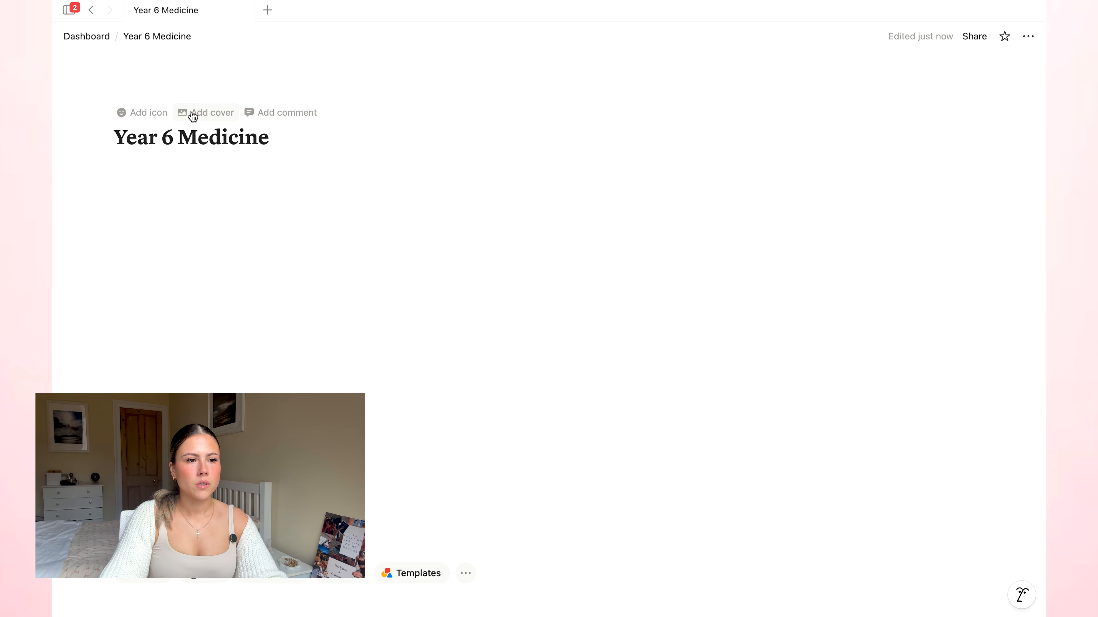
Add a cover to the Year 6 Medicine page and browse the Gallery and Unsplash sources for a replacement image.
left_click(221, 122)
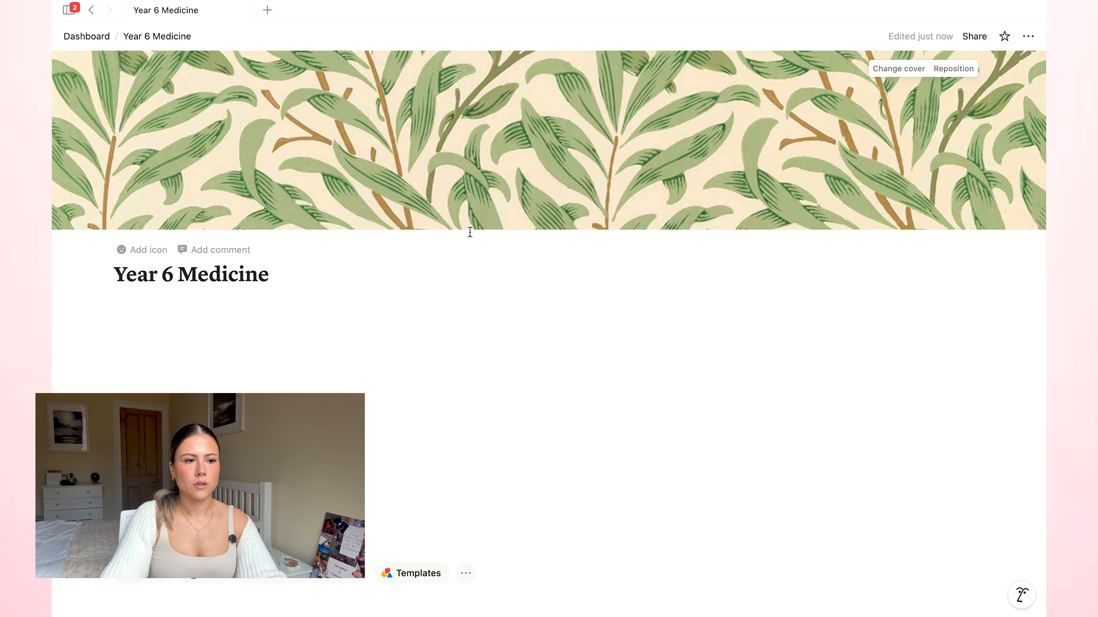
left_click(898, 68)
scroll(905, 283, "down", 10)
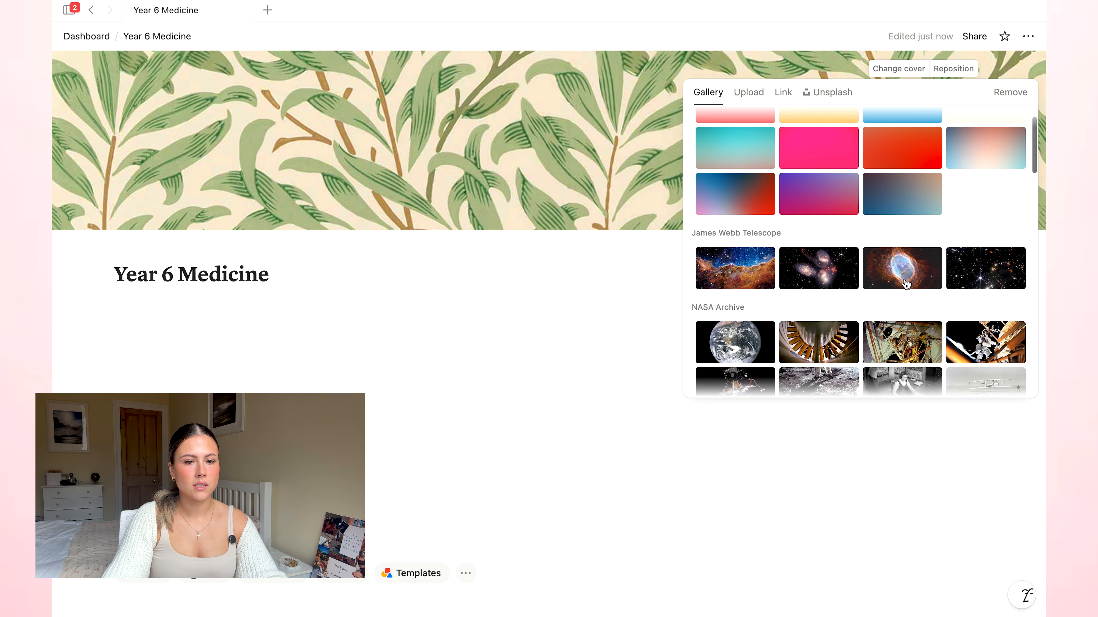
scroll(905, 284, "down", 5)
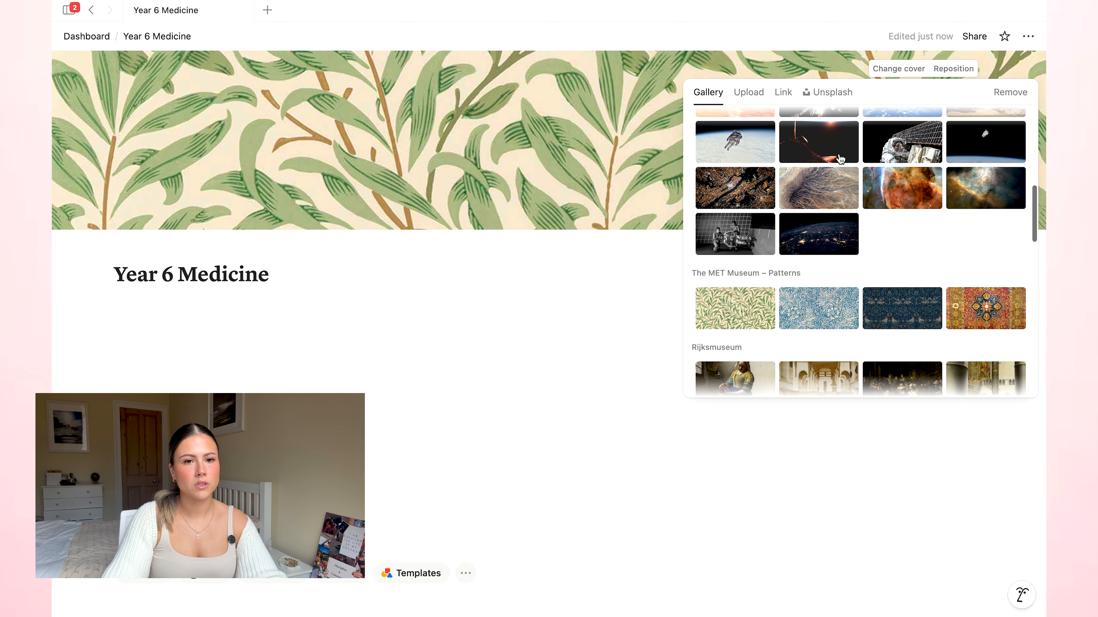
left_click(843, 93)
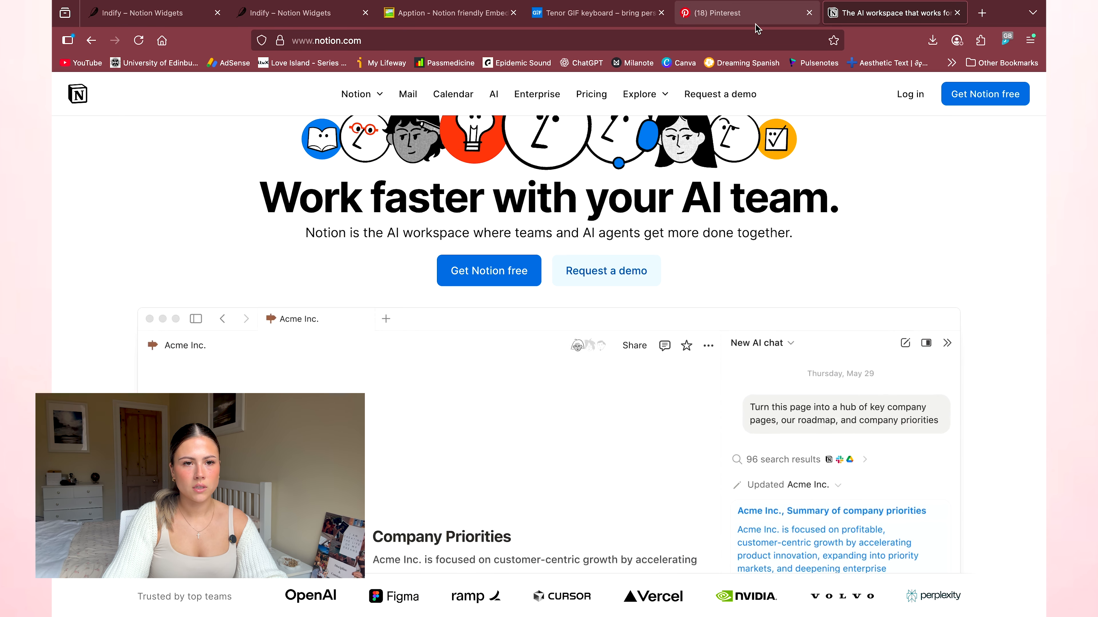
Switch to Pinterest in the browser, browse the mood board results and open the beige aesthetic mood board pin.
left_click(720, 12)
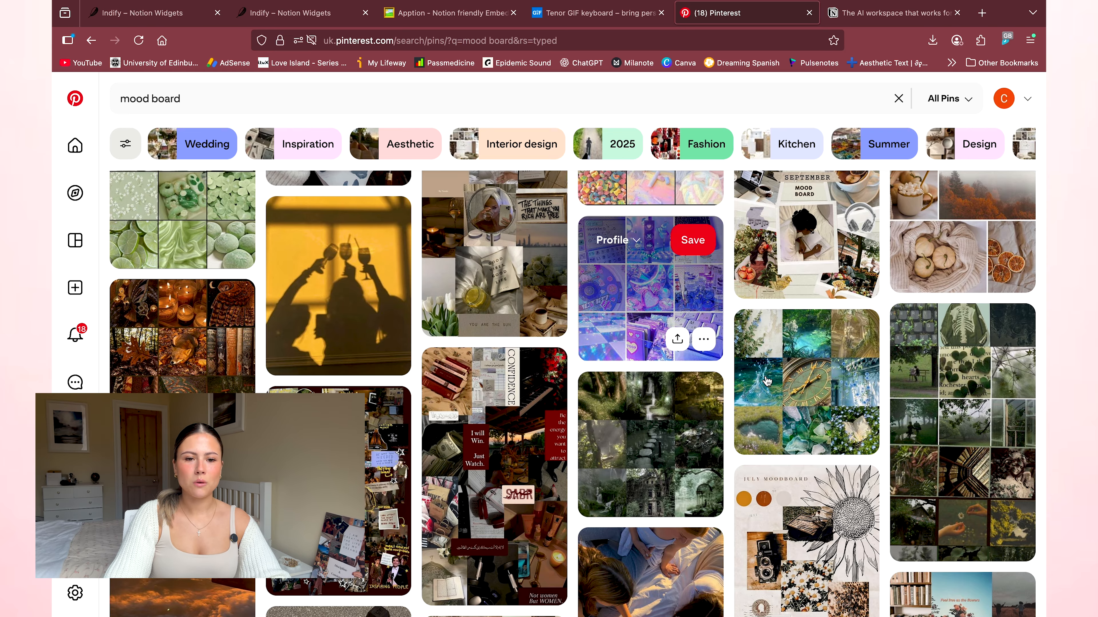
scroll(729, 291, "down", 2)
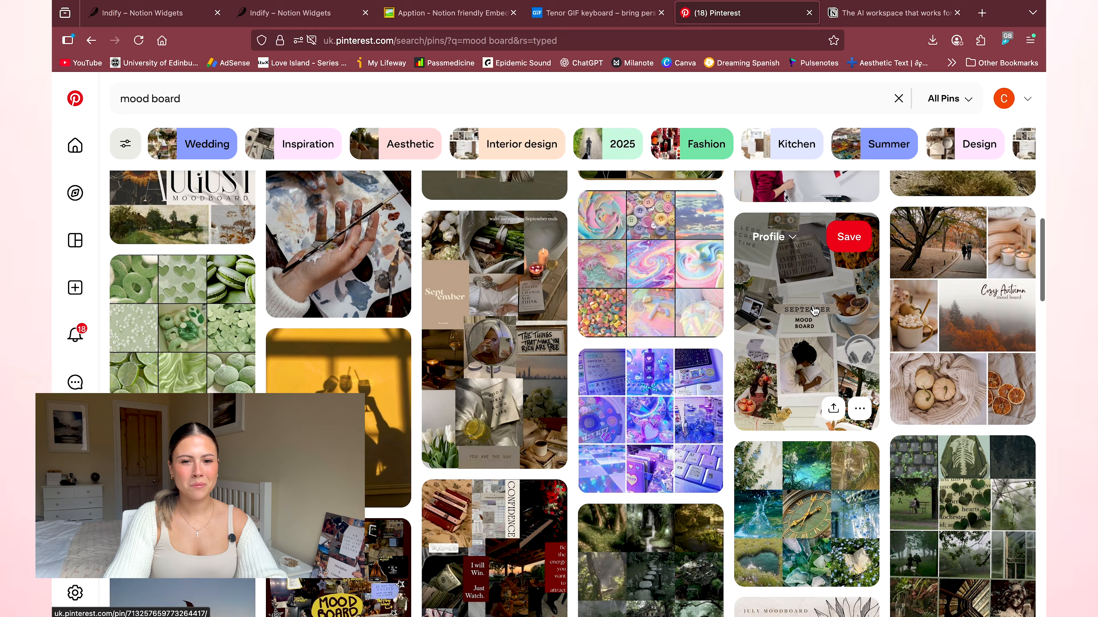
scroll(729, 416, "down", 5)
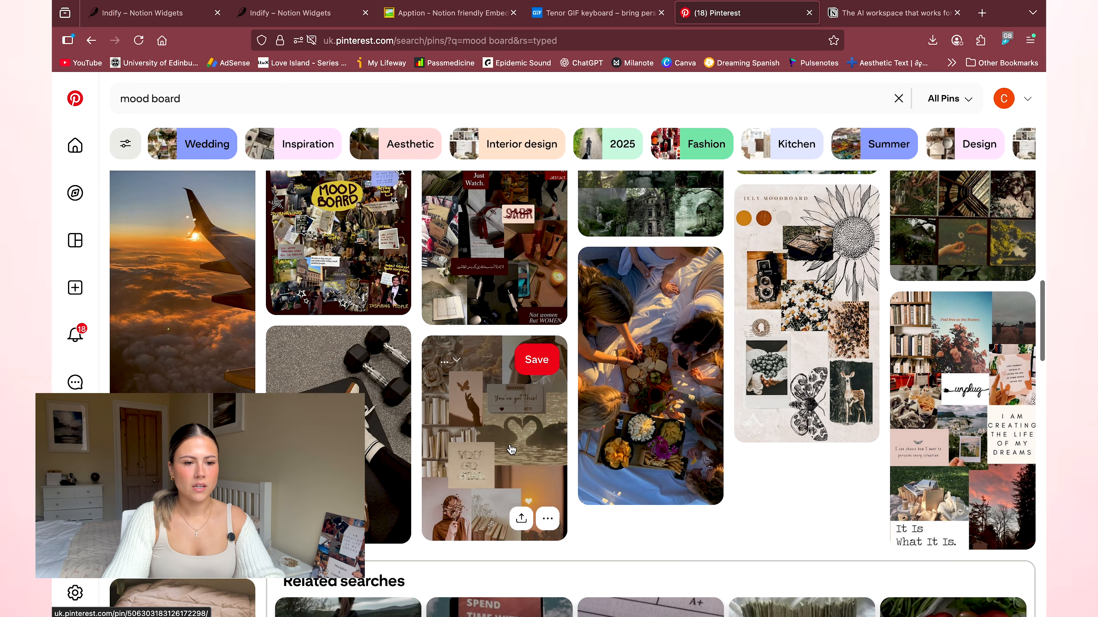
left_click(512, 451)
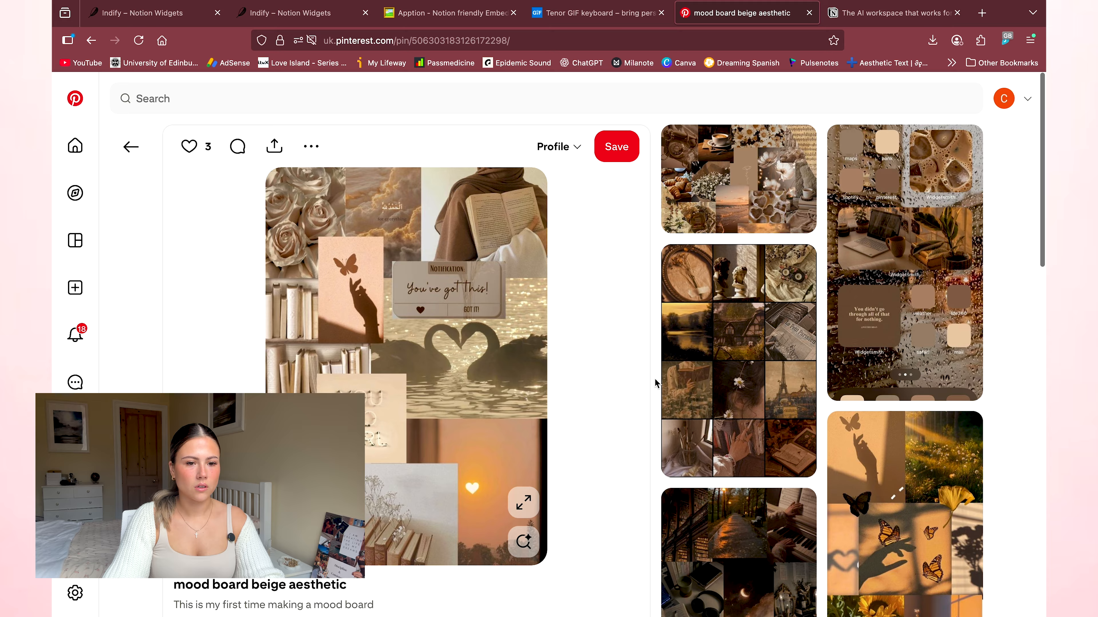
Capture a screenshot of the middle of the beige mood board and upload it in Notion as the Year 6 Medicine cover.
key("super+shift+4")
left_click_drag(268, 215, 549, 369)
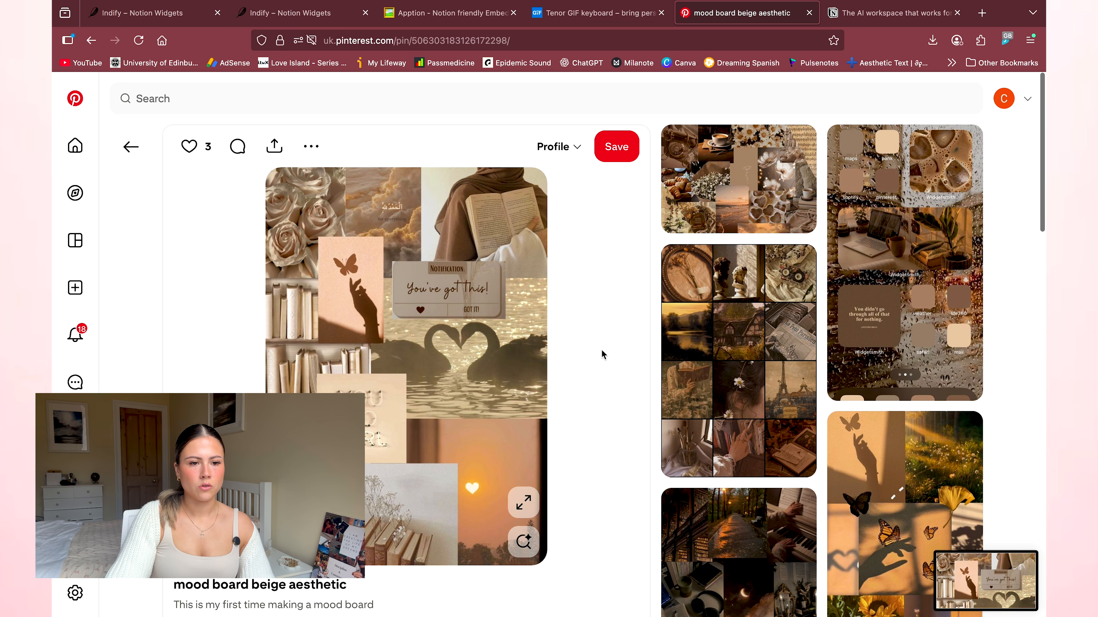
key("ctrl+Left")
left_click(898, 69)
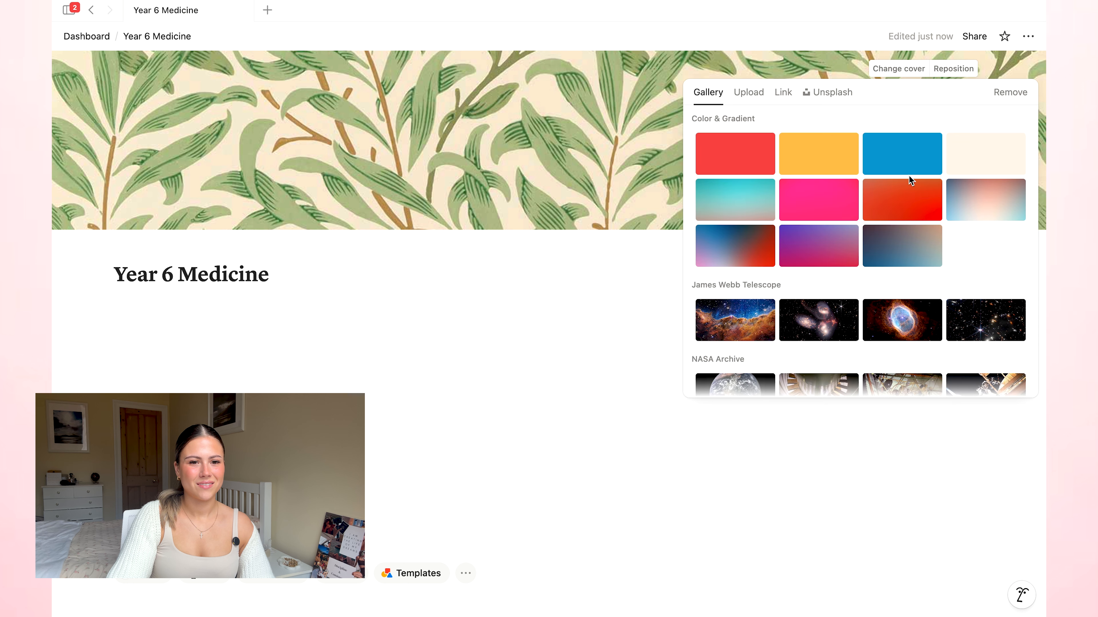
left_click(758, 96)
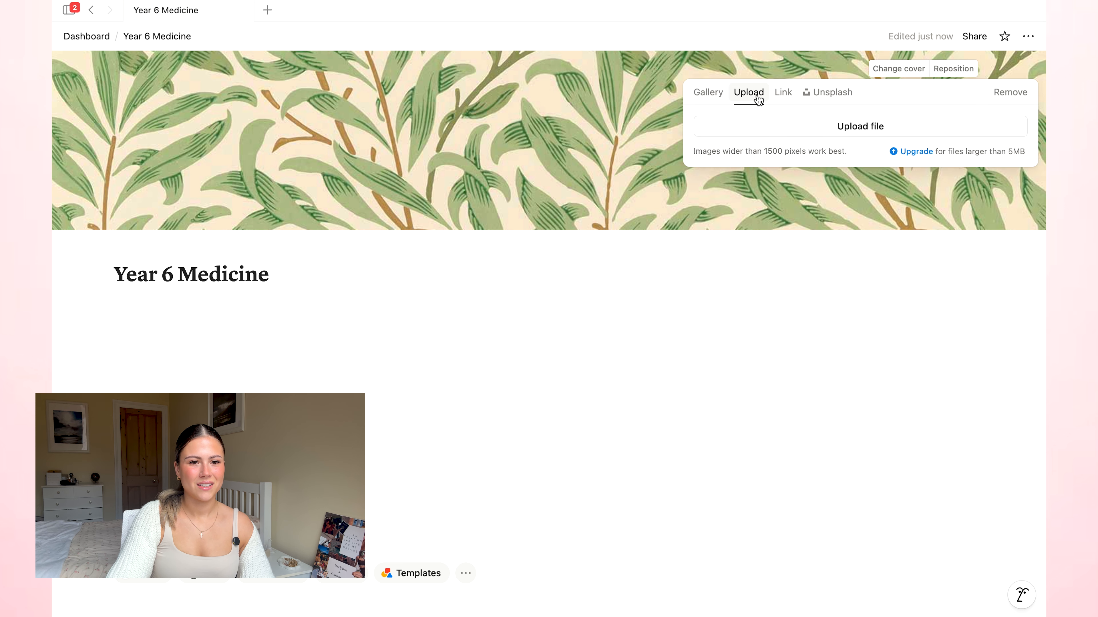
left_click(915, 125)
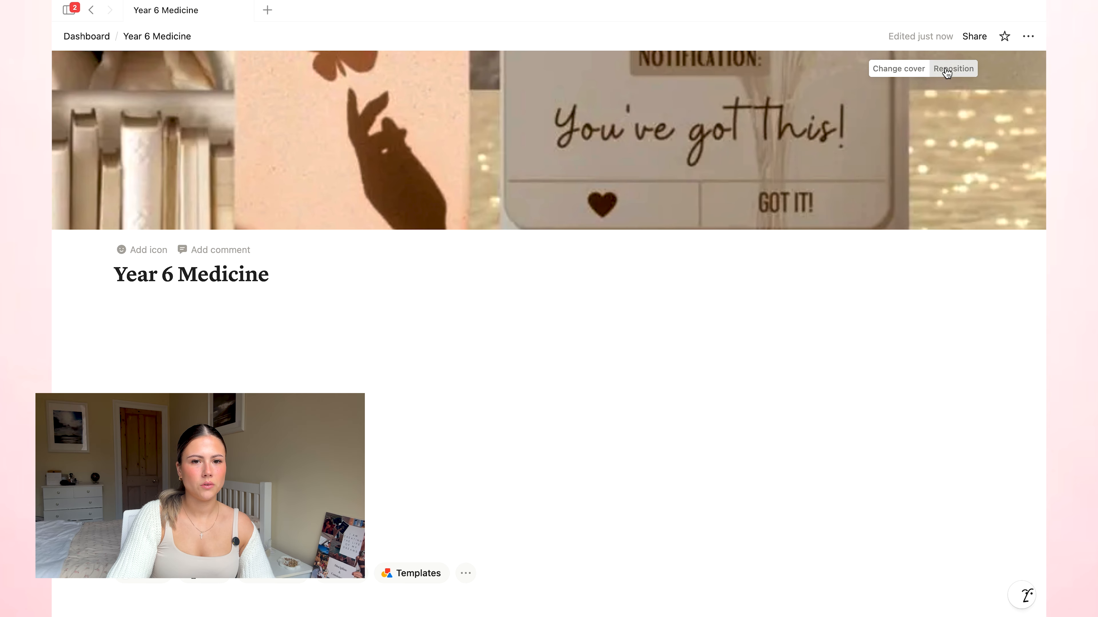
Reposition the cover to show the full butterfly and notification heading, save it, and add a sunflower emoji as the page icon.
left_click(954, 68)
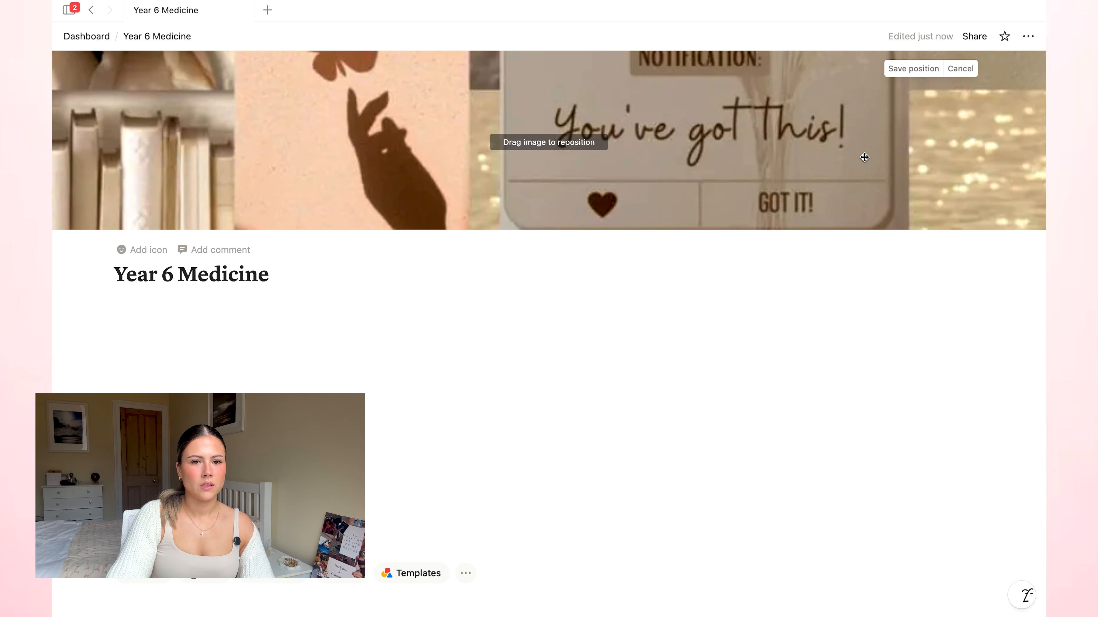
left_click_drag(875, 125, 974, 222)
left_click(913, 69)
left_click(152, 249)
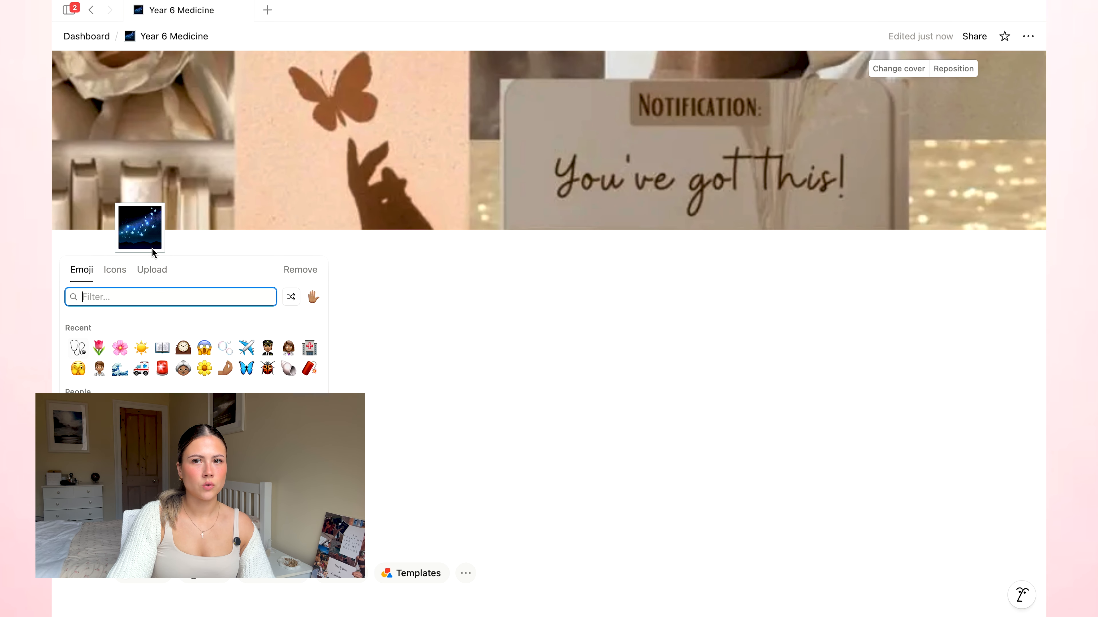
left_click(204, 369)
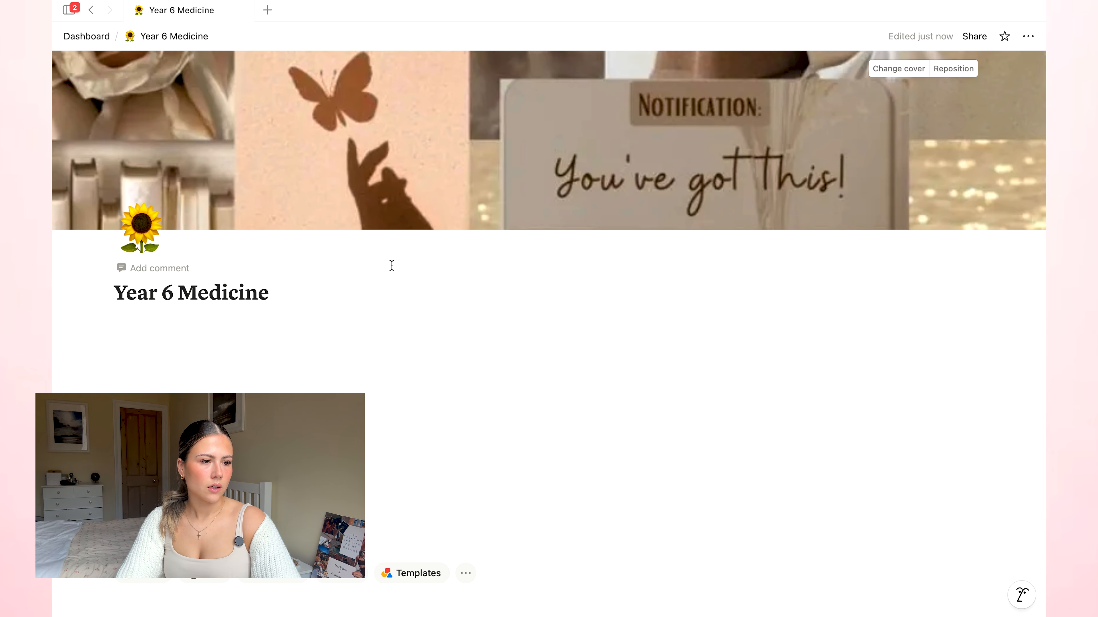
Create a sub-page titled "Course Materials" under the page title and return to Year 6 Medicine.
left_click(246, 319)
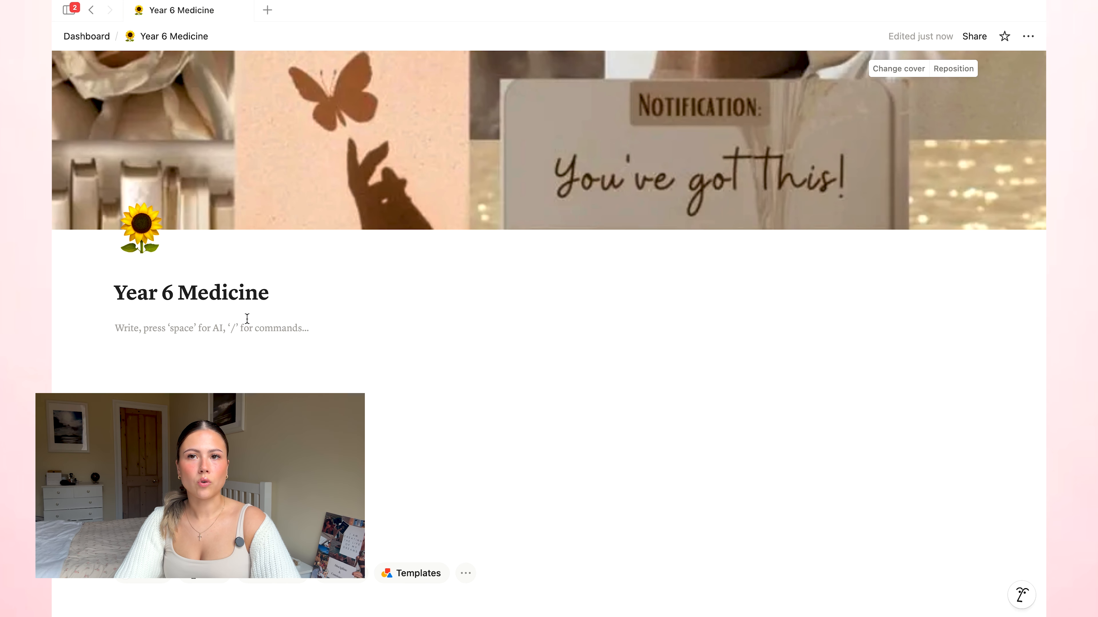
type("/page")
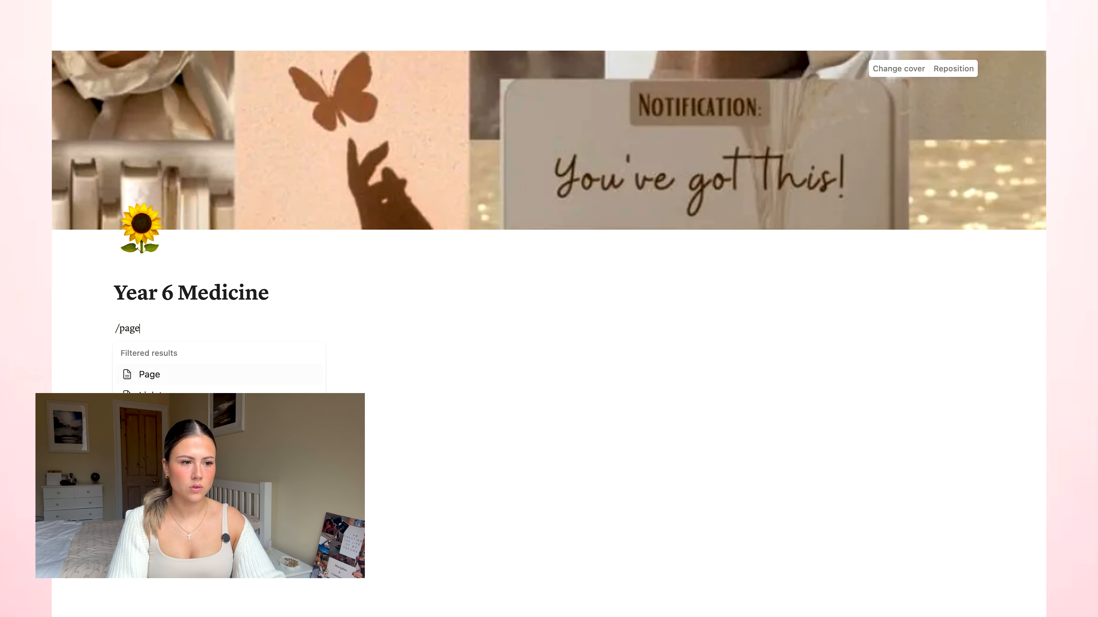
key("Return")
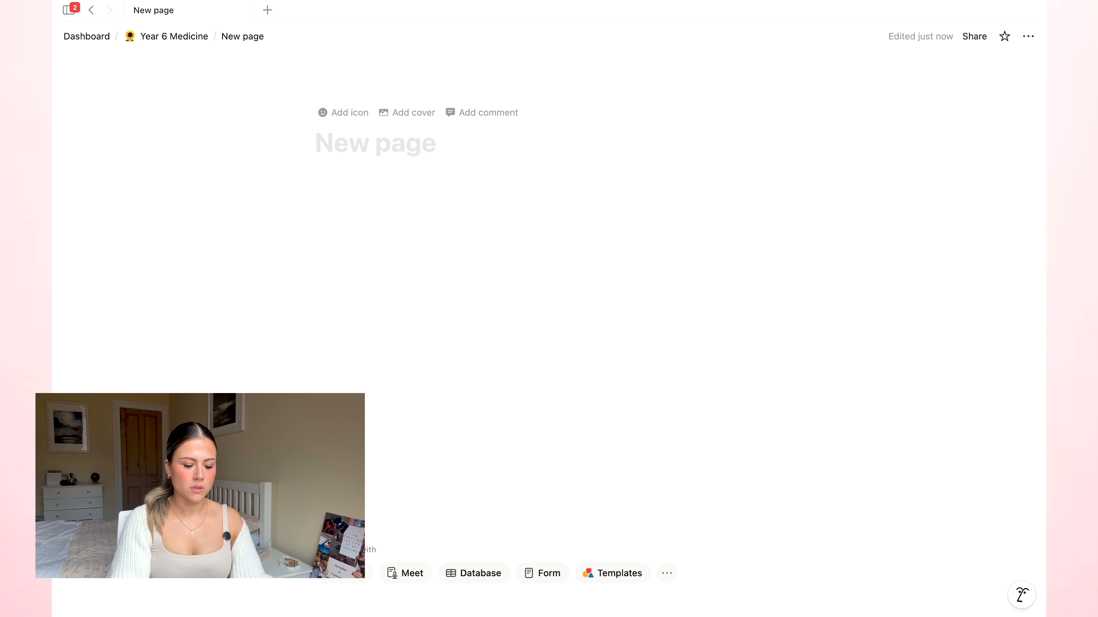
type("Course Materials")
left_click(170, 37)
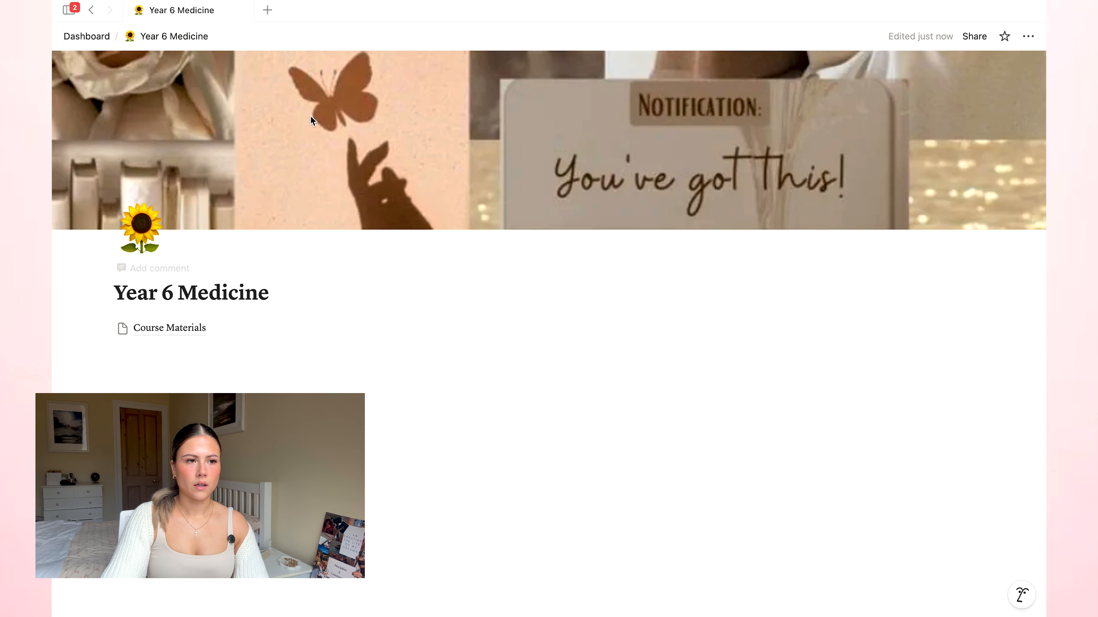
Create a sub-page titled "Quick Conditions" below Course Materials and return to Year 6 Medicine.
left_click(237, 349)
type("/pag")
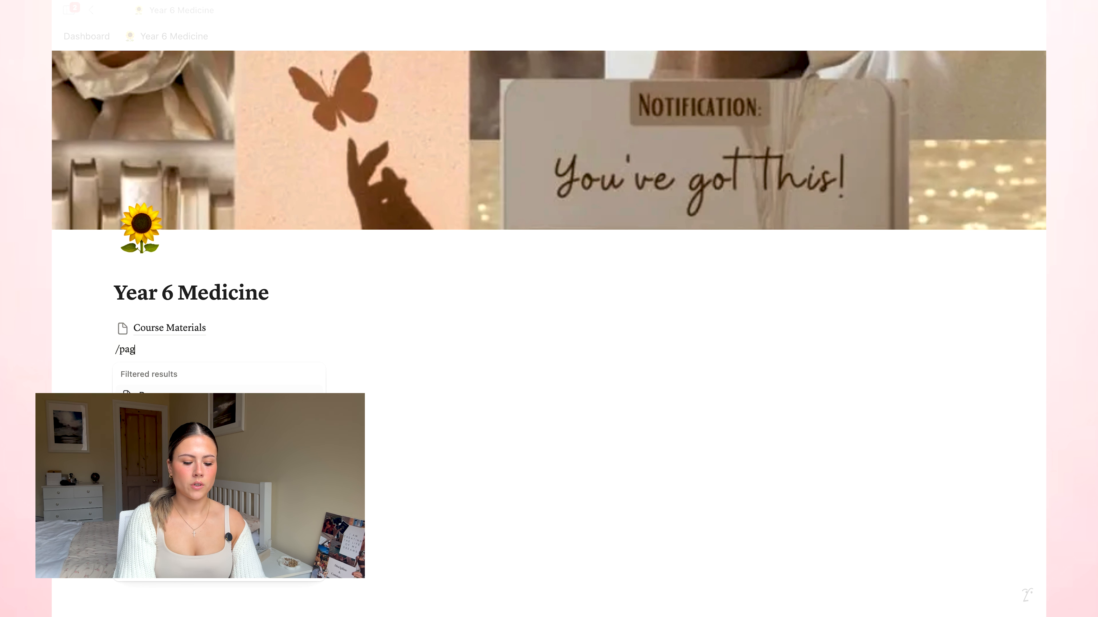
key("Return")
type("Quick")
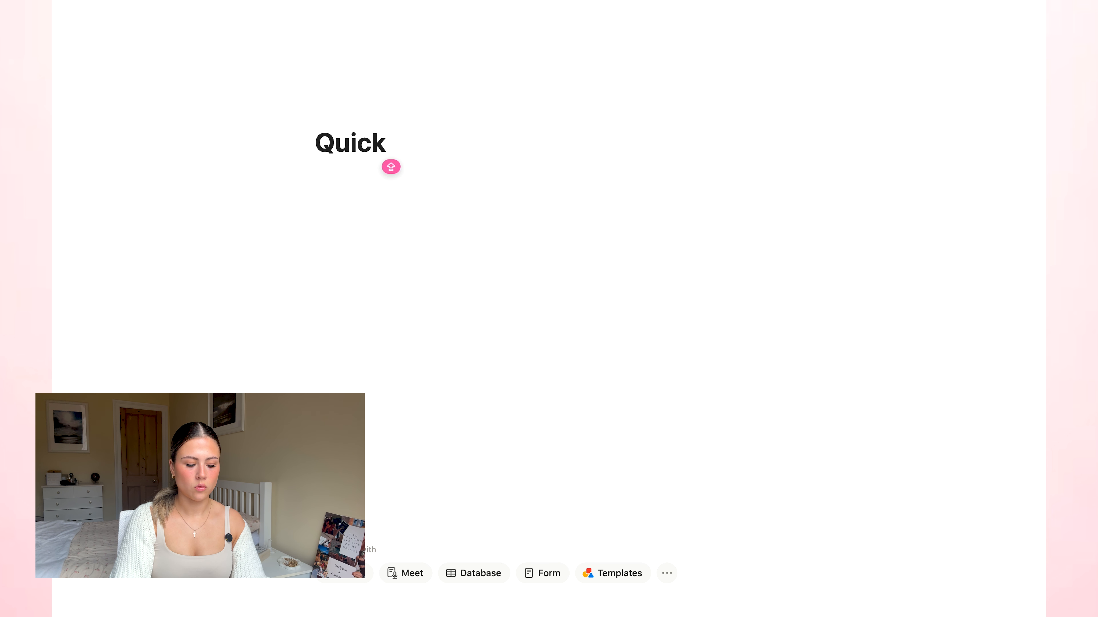
type(" Conditions")
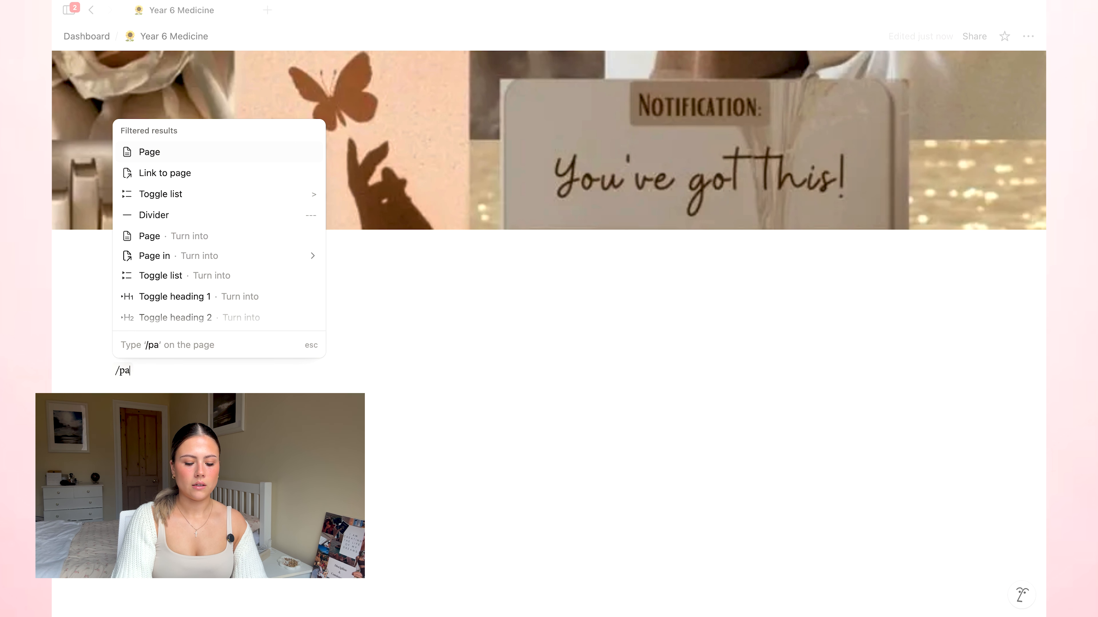
Create a third sub-page titled "Contacts" below Quick Conditions.
key("Return")
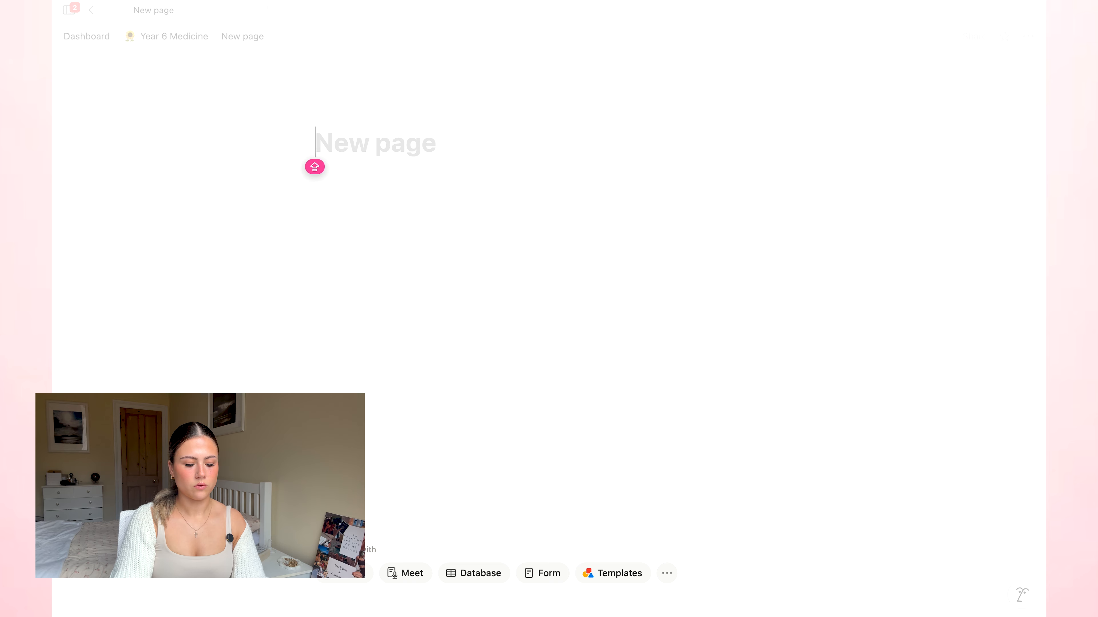
type("C")
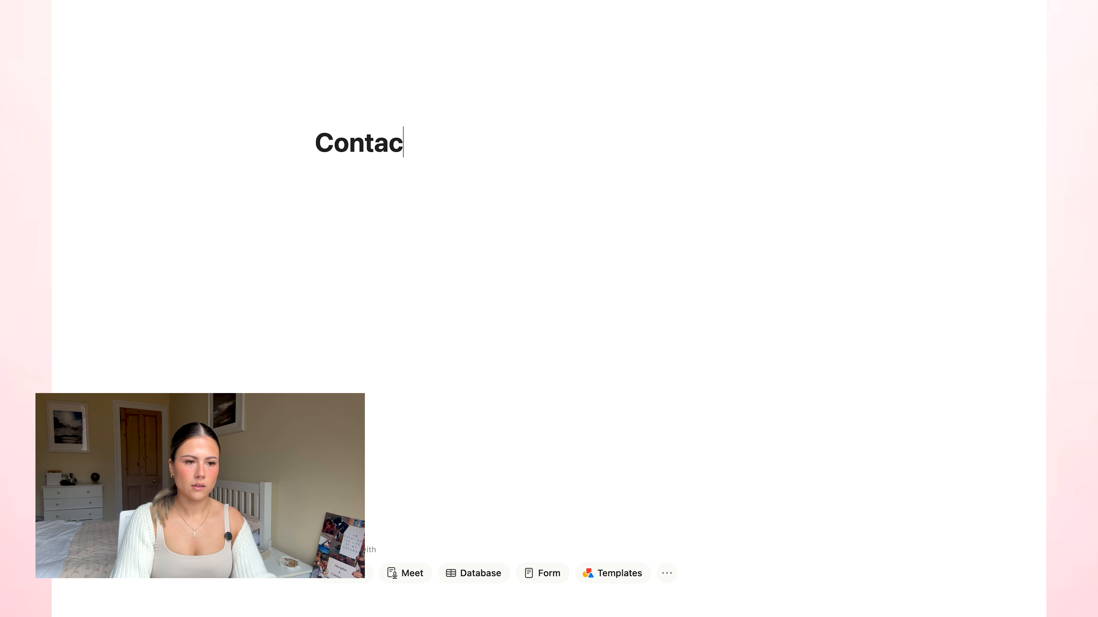
type("ontac")
type("ts")
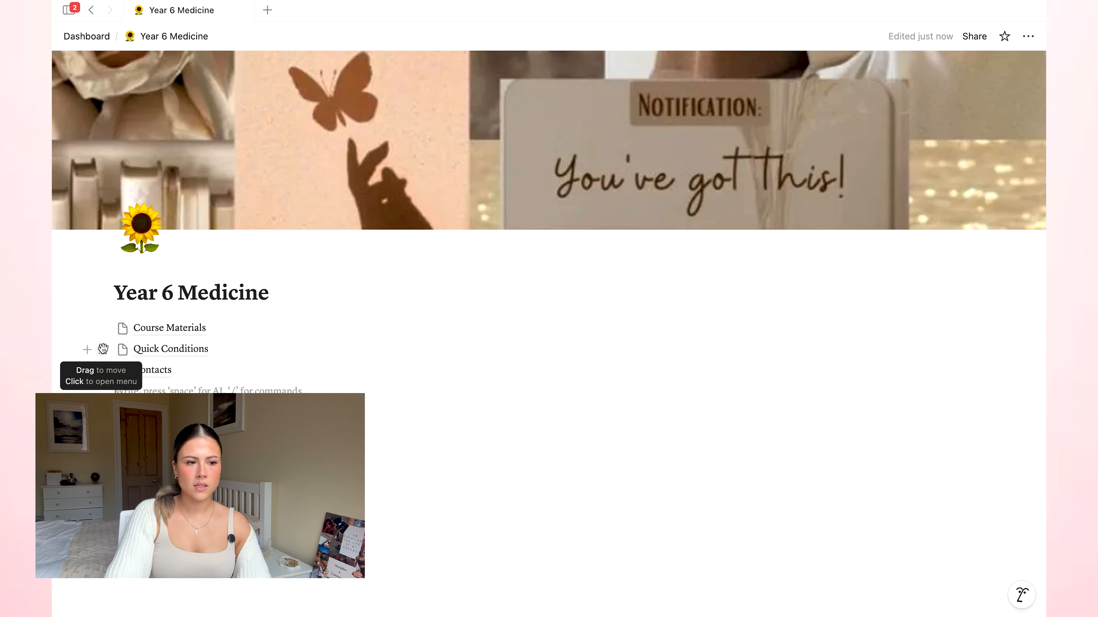
Arrange the Course Materials, Quick Conditions and Contacts links side by side in three columns.
left_click_drag(103, 349, 1003, 323)
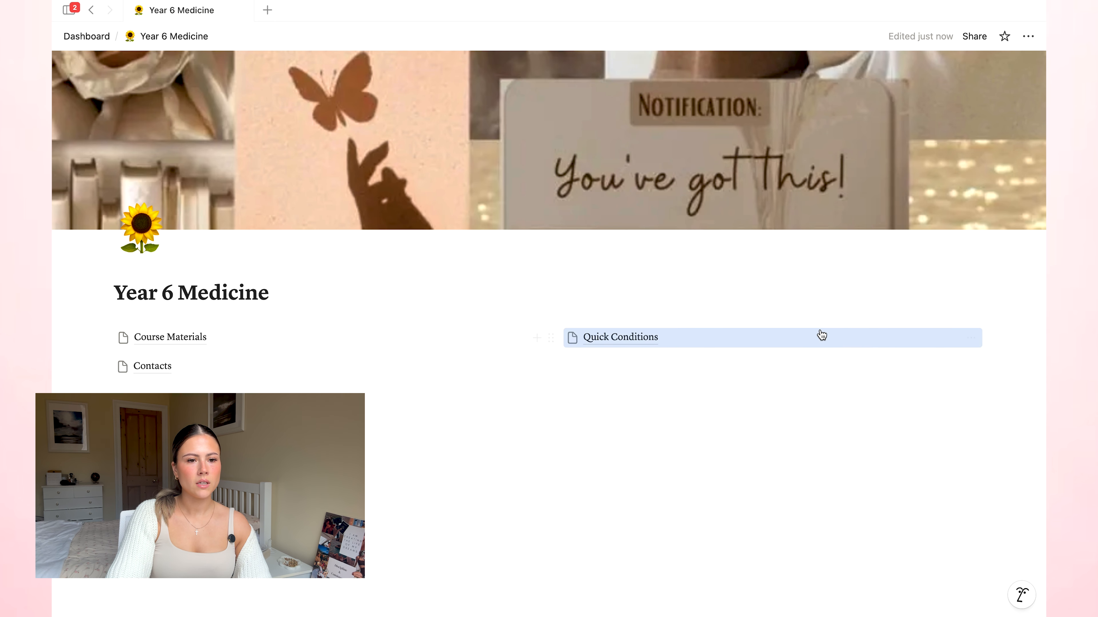
left_click(174, 382)
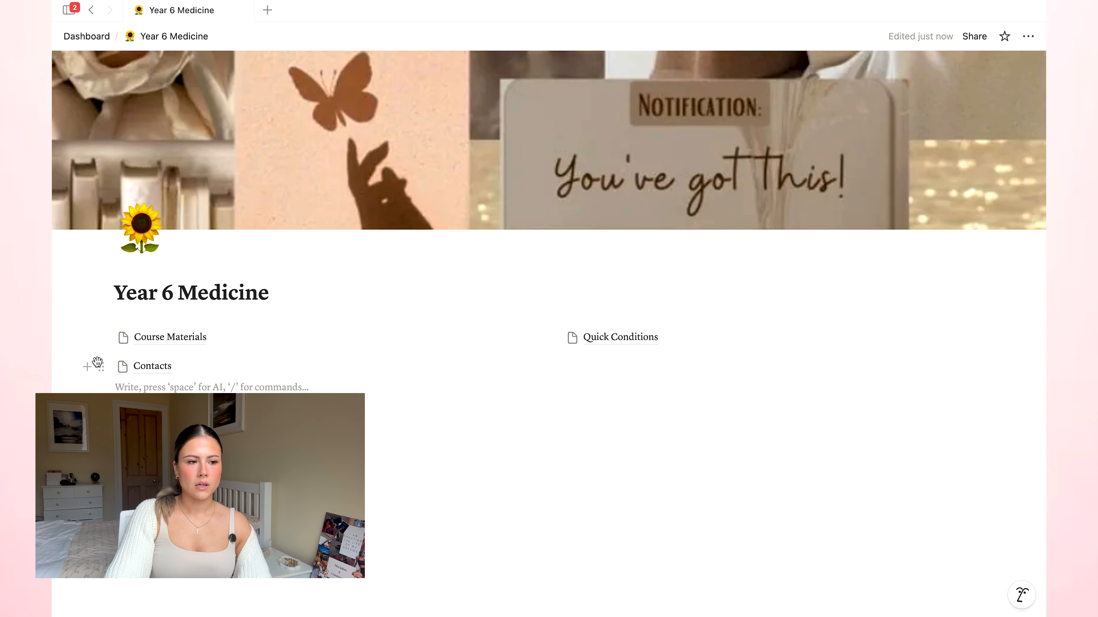
left_click_drag(98, 363, 995, 334)
Insert a divider below the three page links and give Course Materials a yellow blossom emoji icon.
left_click(691, 495)
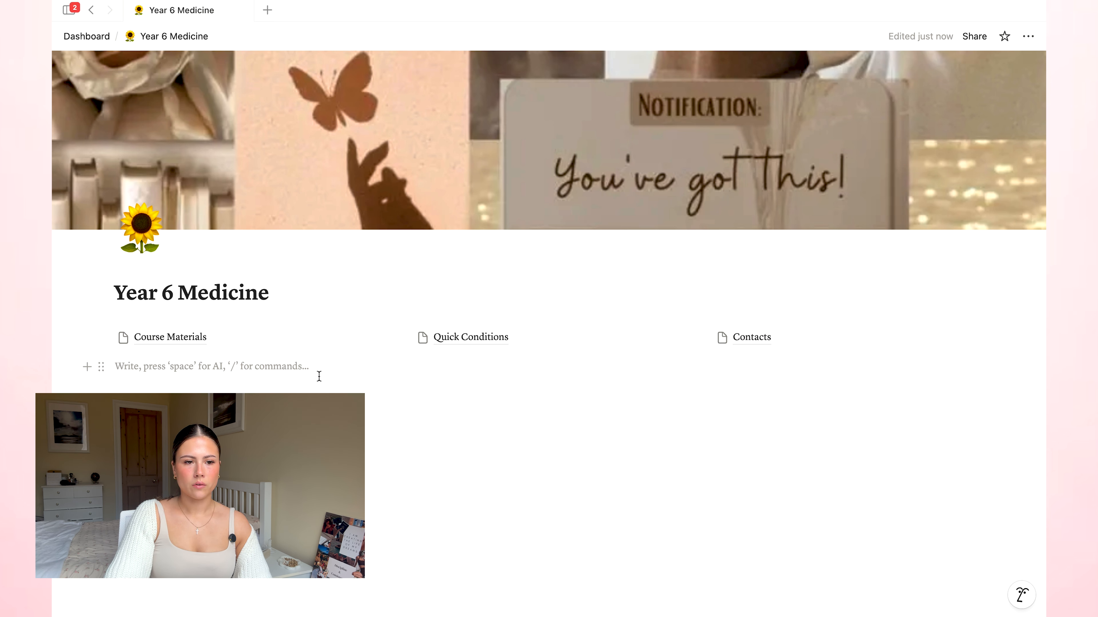
type("/")
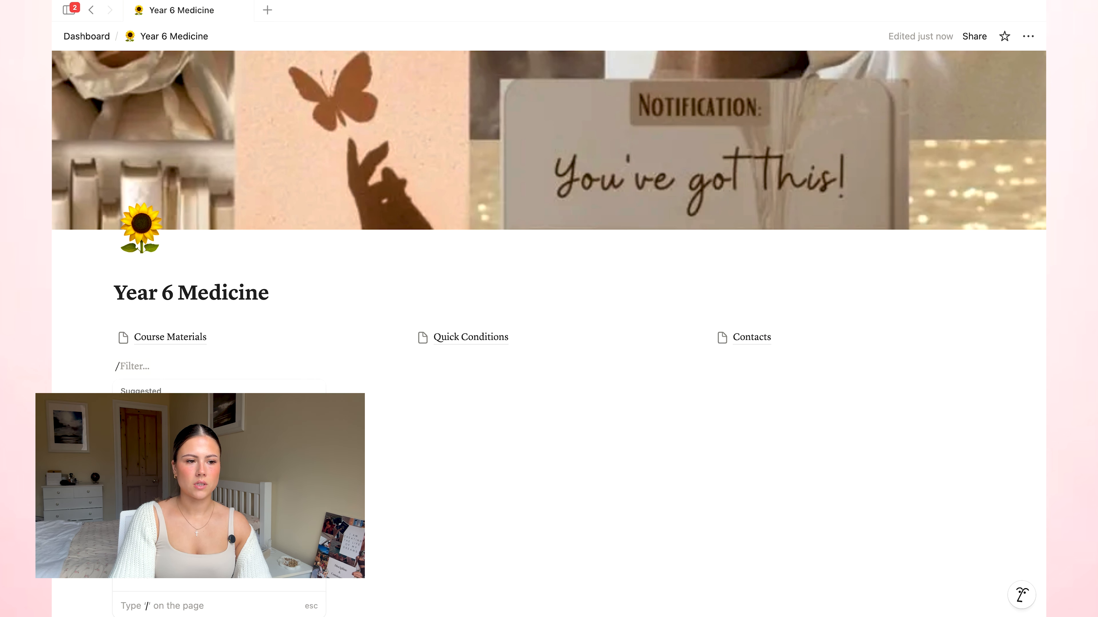
type("divi")
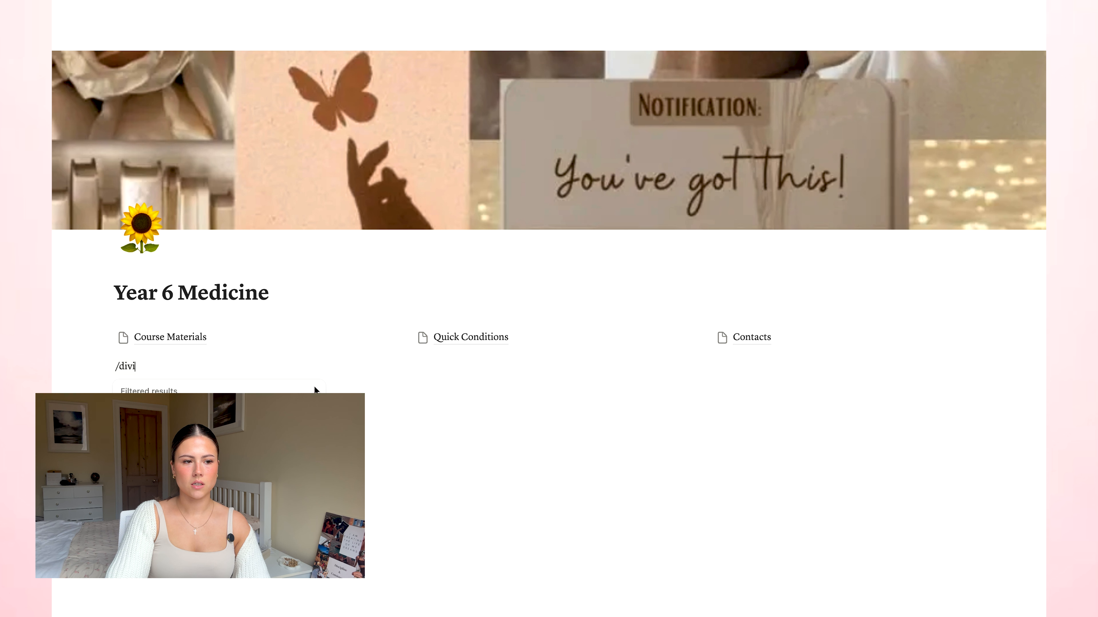
key("Return")
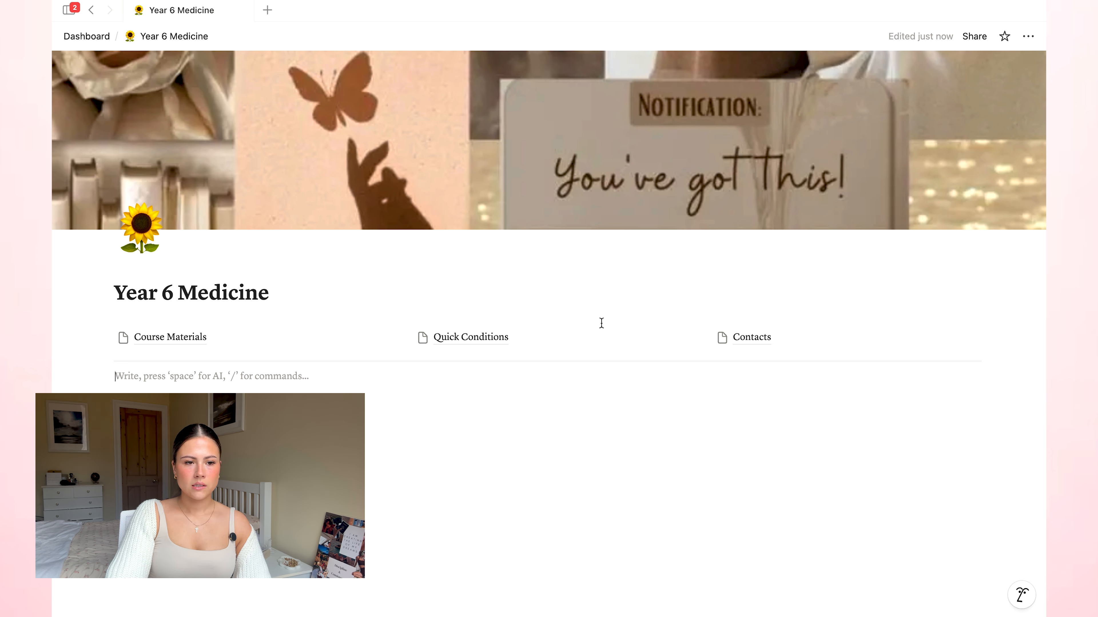
left_click(121, 342)
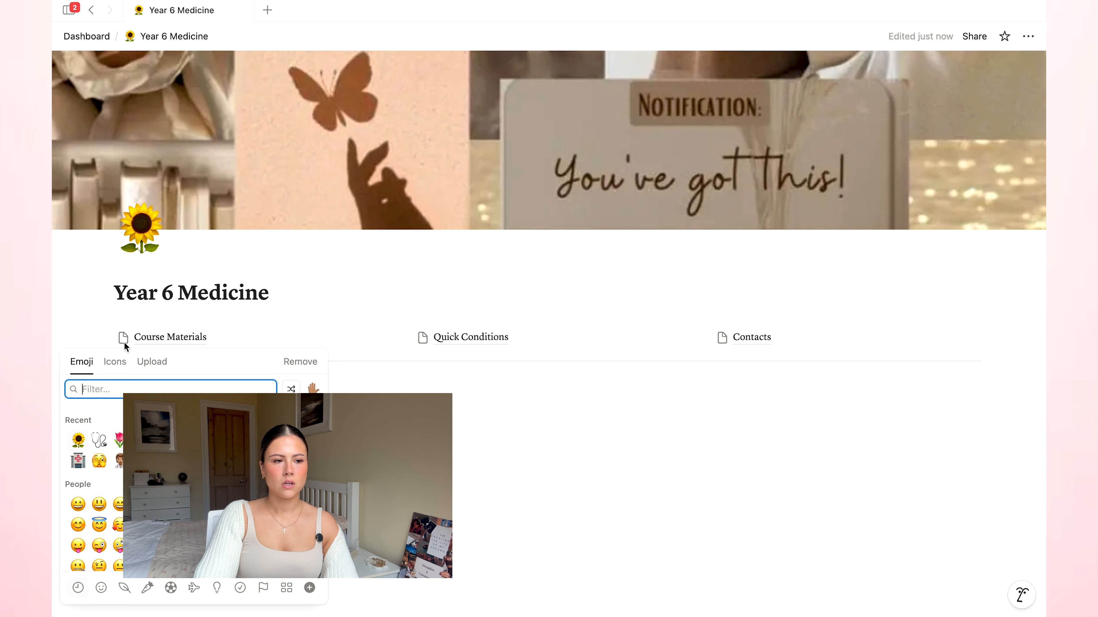
scroll(255, 489, "down", 2)
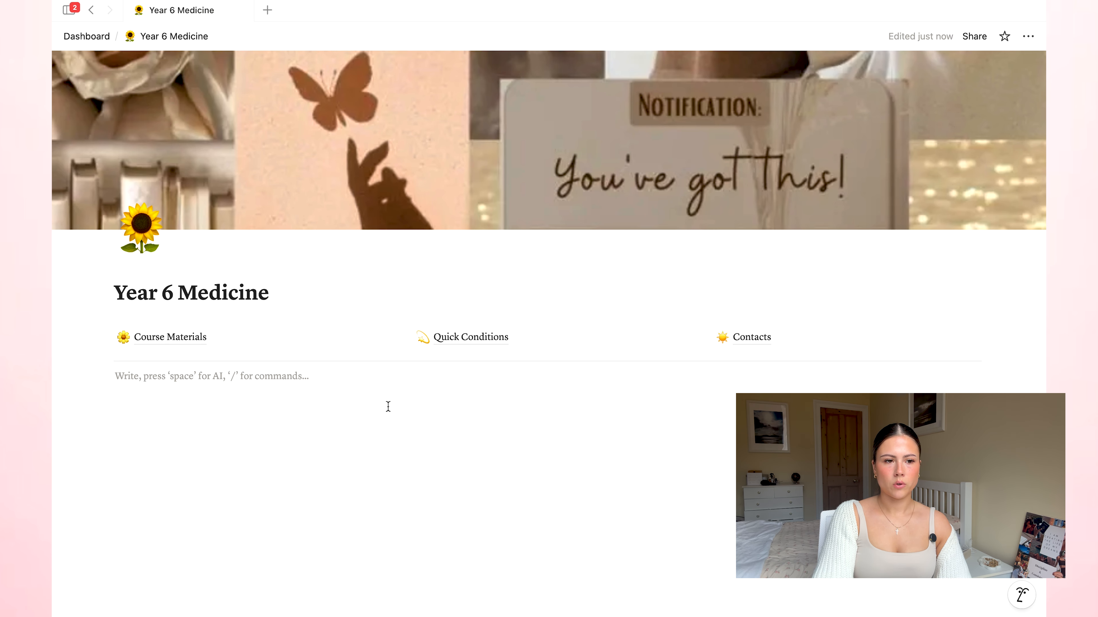
Add a Heading 2 reading "Notes" below the divider and give it a yellow background.
type("/")
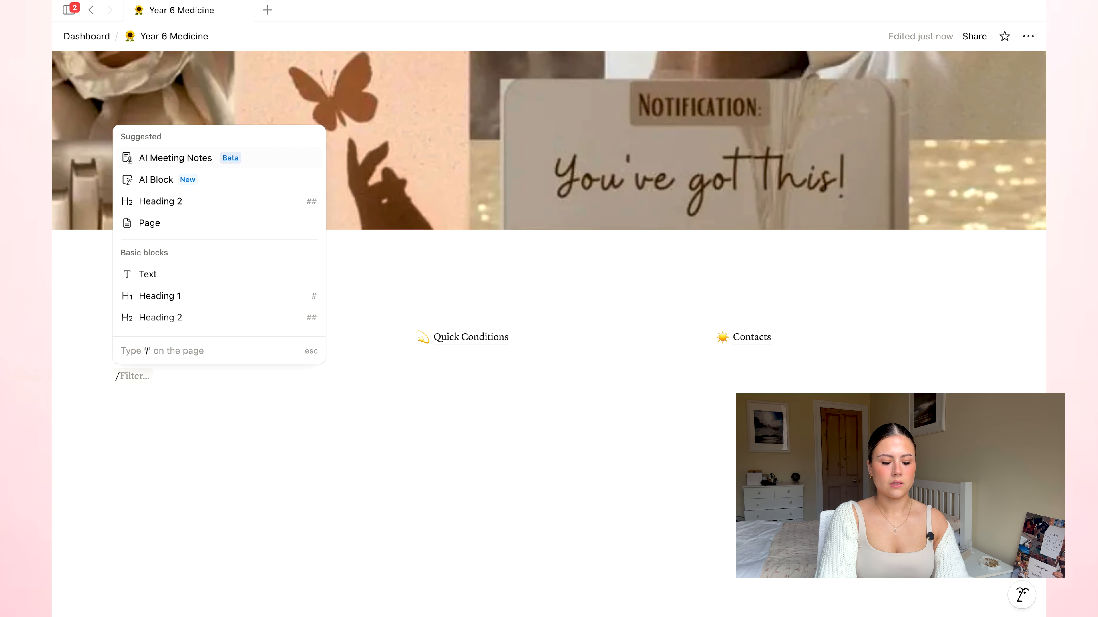
type("head")
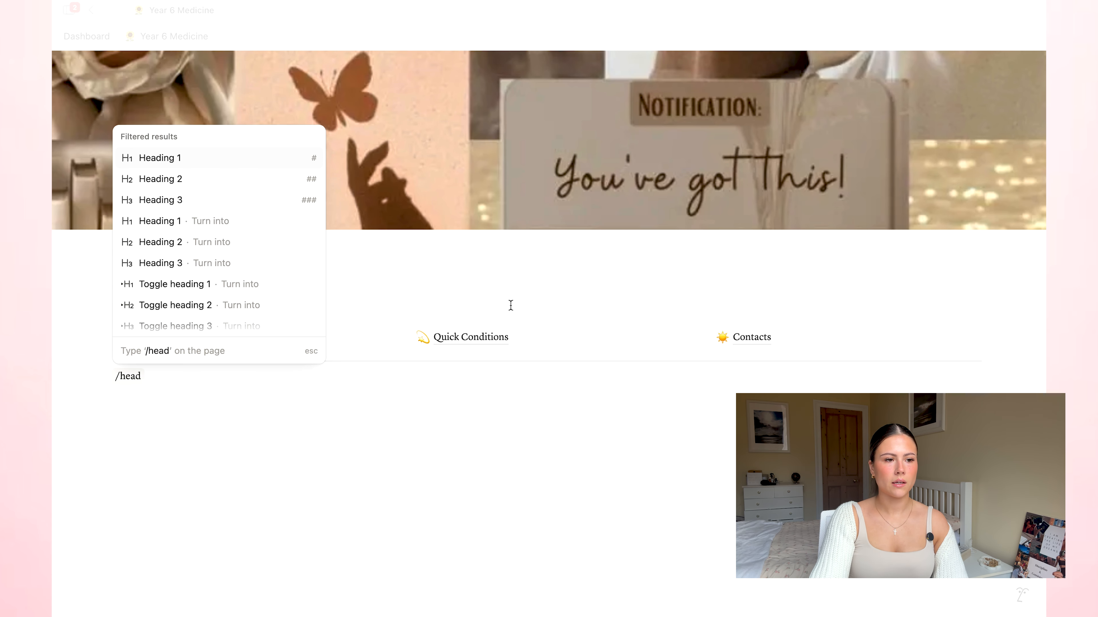
key("Return")
type("Not")
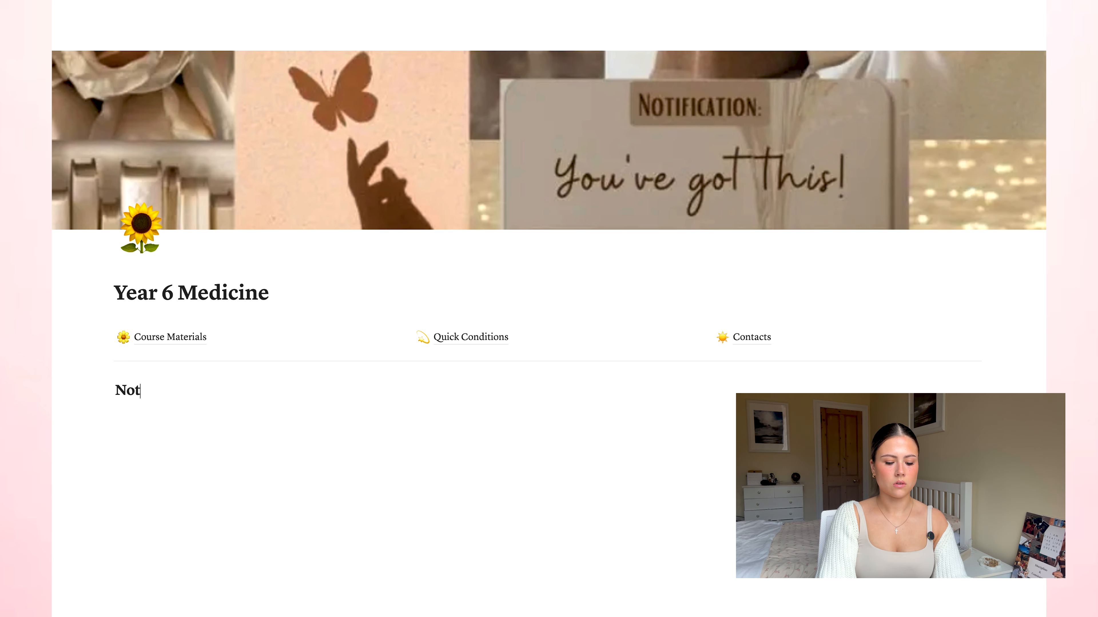
type("es")
left_click(101, 390)
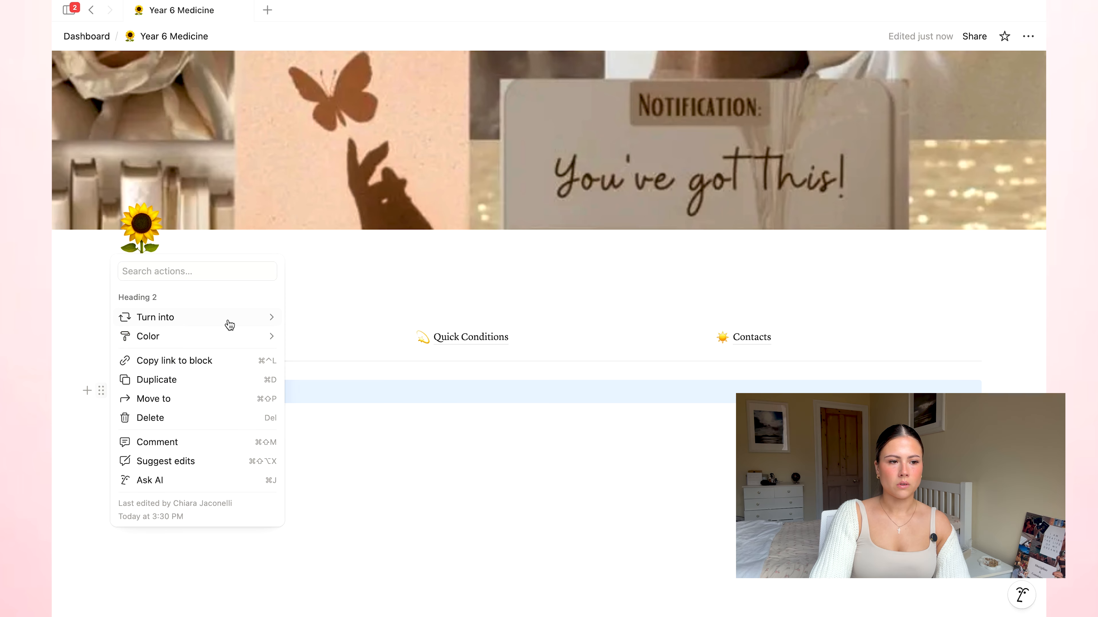
mouse_move(231, 338)
left_click(352, 504)
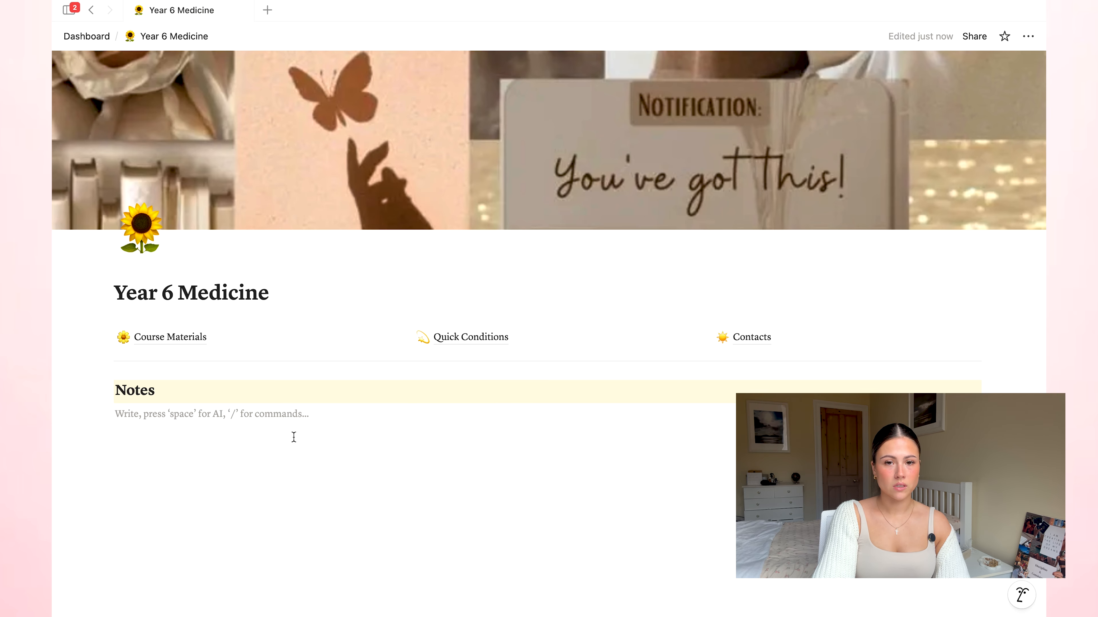
Create a sub-page titled "Cardiology" under the Notes heading and return to Year 6 Medicine.
type("/pag")
key("Return")
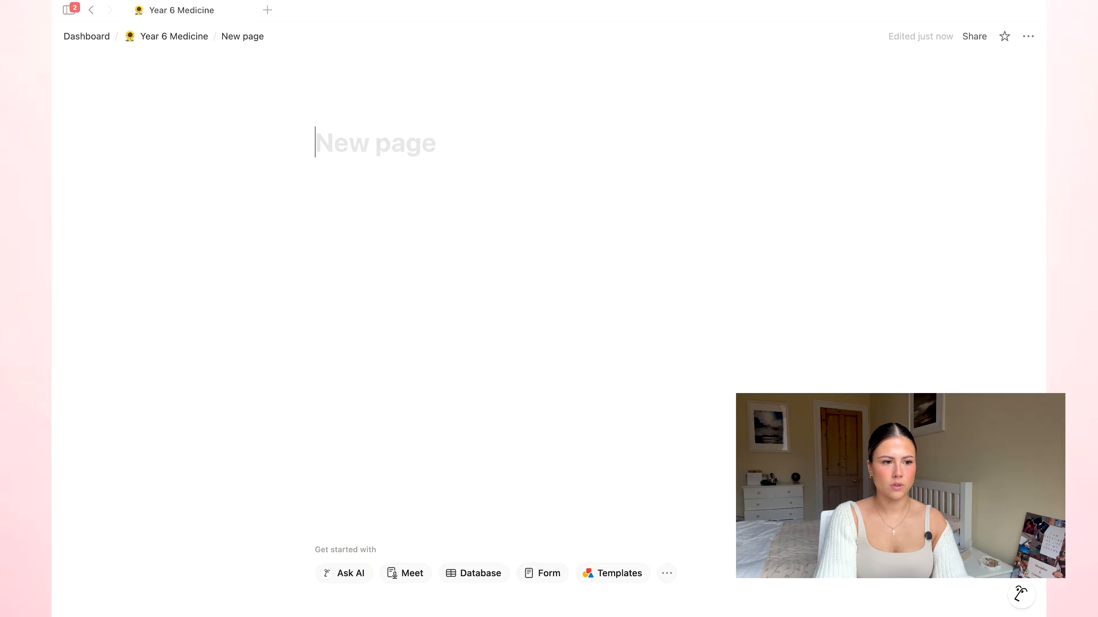
type("C")
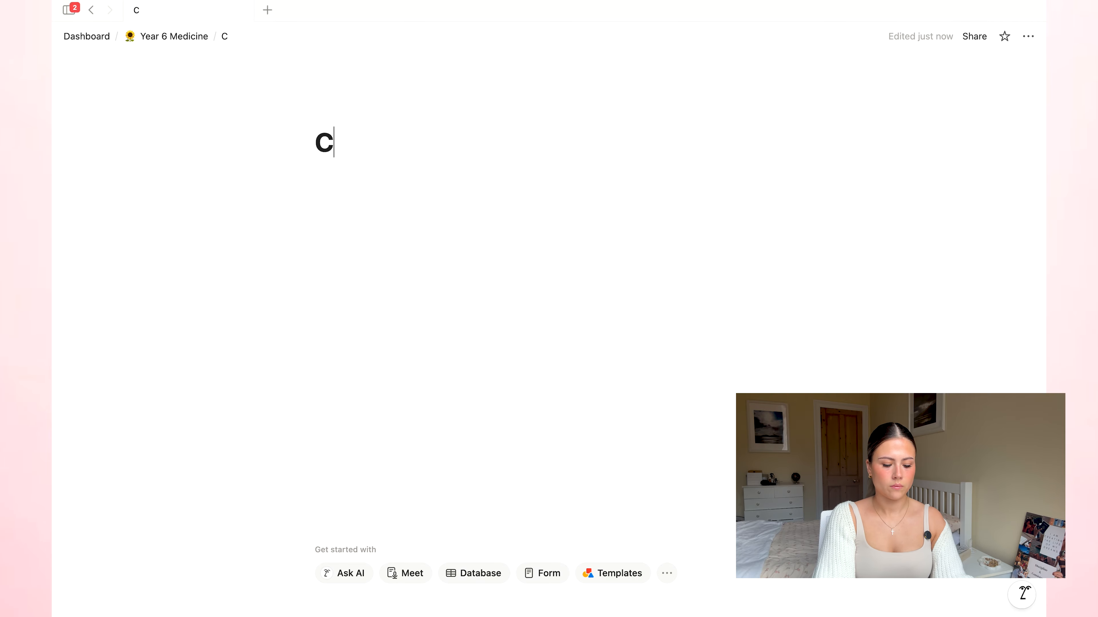
type("ardiology")
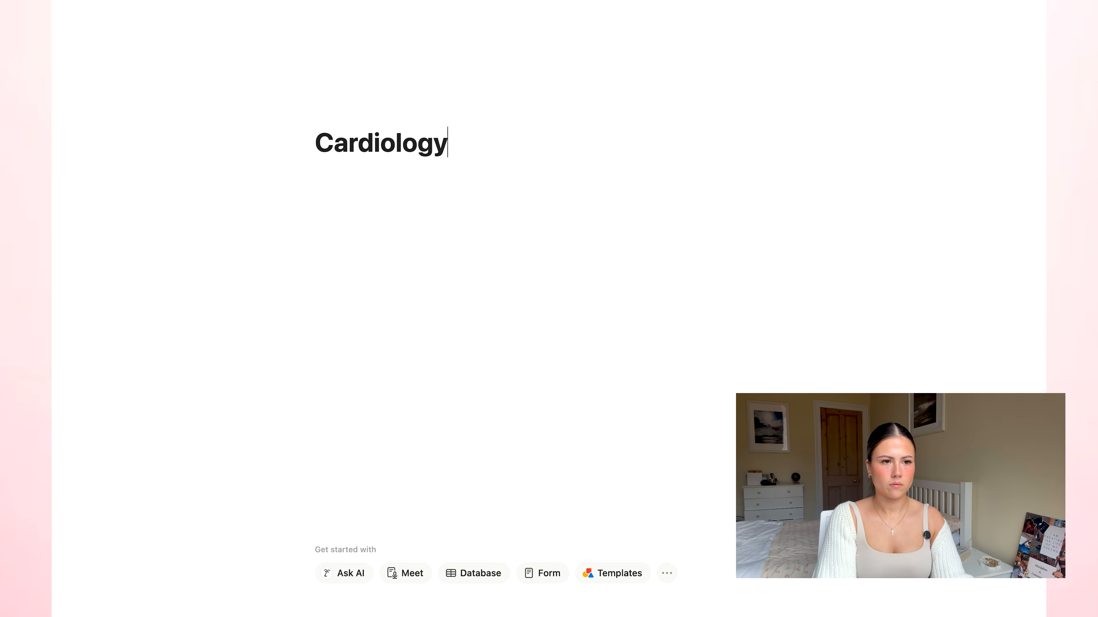
left_click(188, 39)
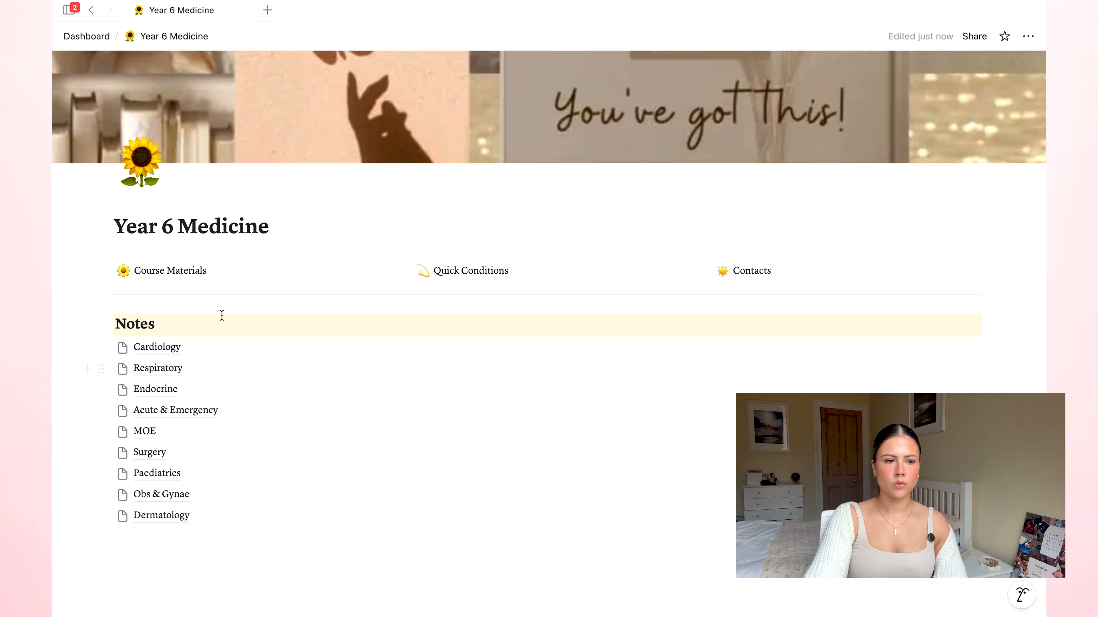
Arrange the Cardiology, Respiratory and Endocrine page links side by side in three columns under the Notes heading.
left_click_drag(89, 370, 1011, 352)
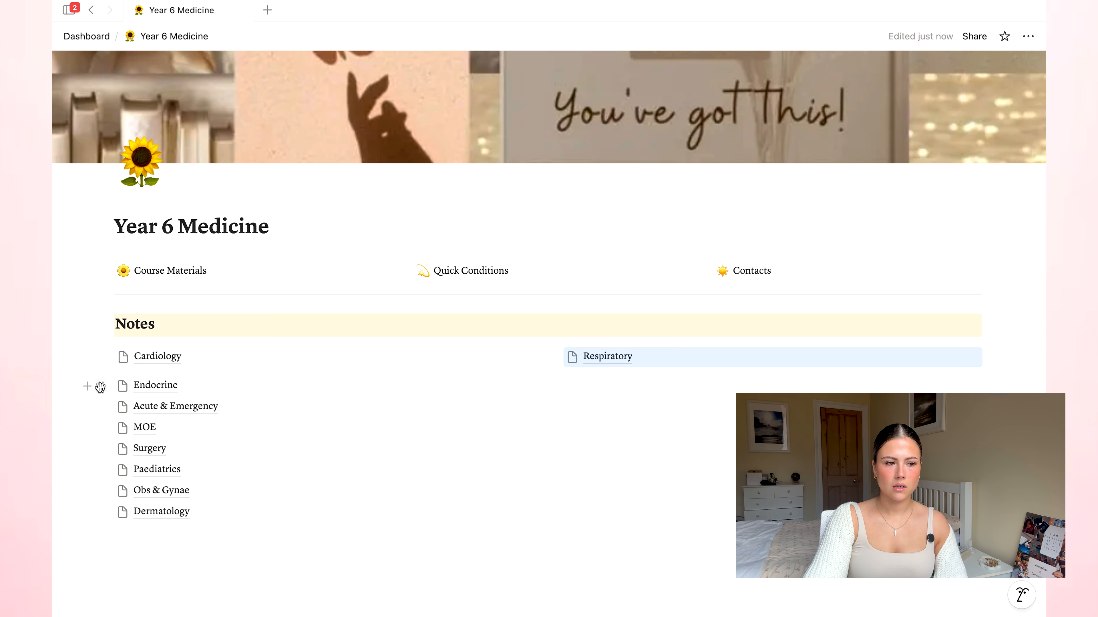
left_click_drag(99, 387, 995, 368)
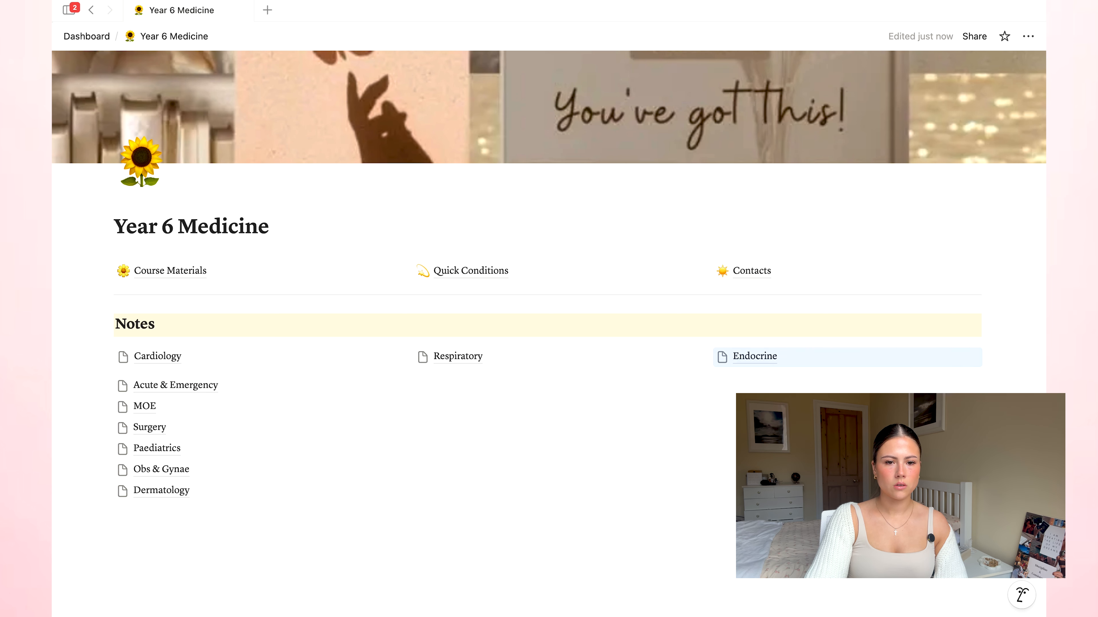
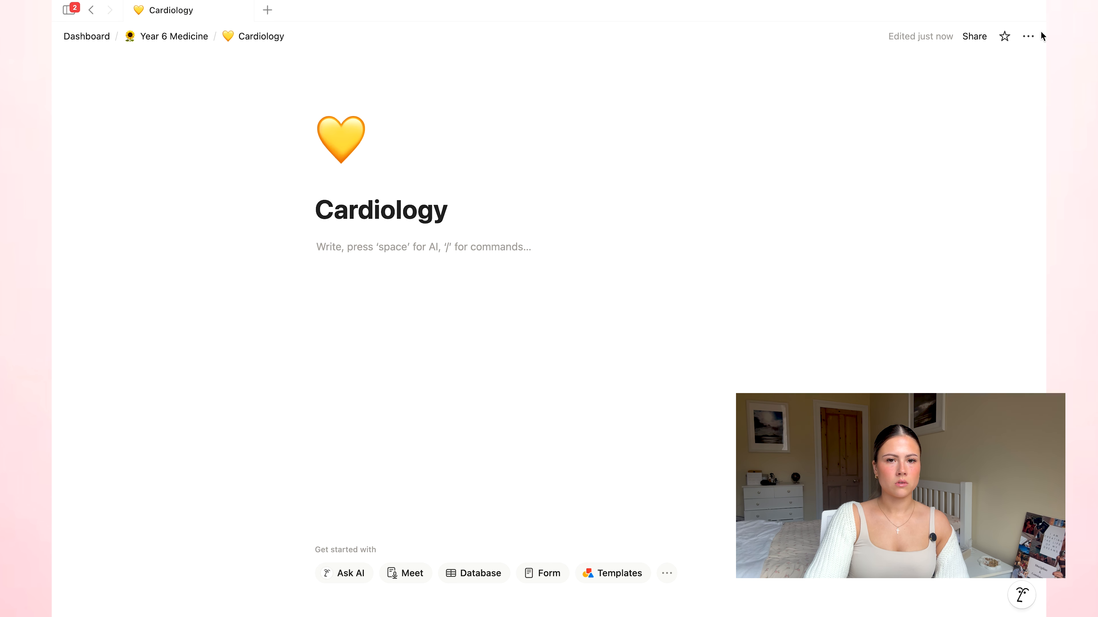
Set the Cardiology page to small text and the Serif font.
left_click(1029, 36)
left_click(1018, 246)
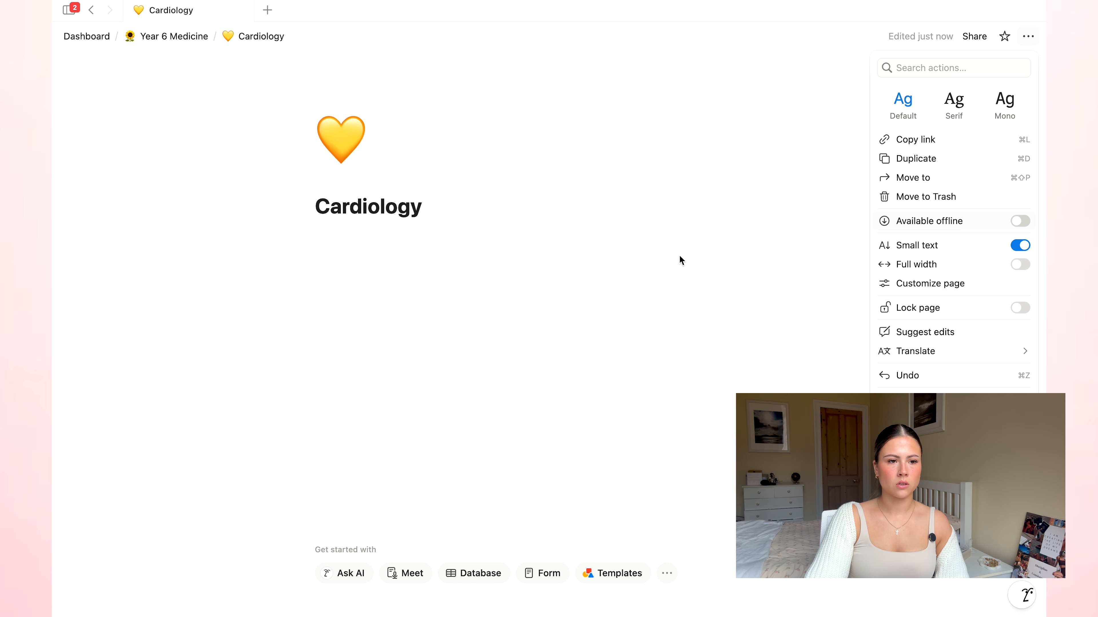
left_click(958, 108)
left_click(412, 258)
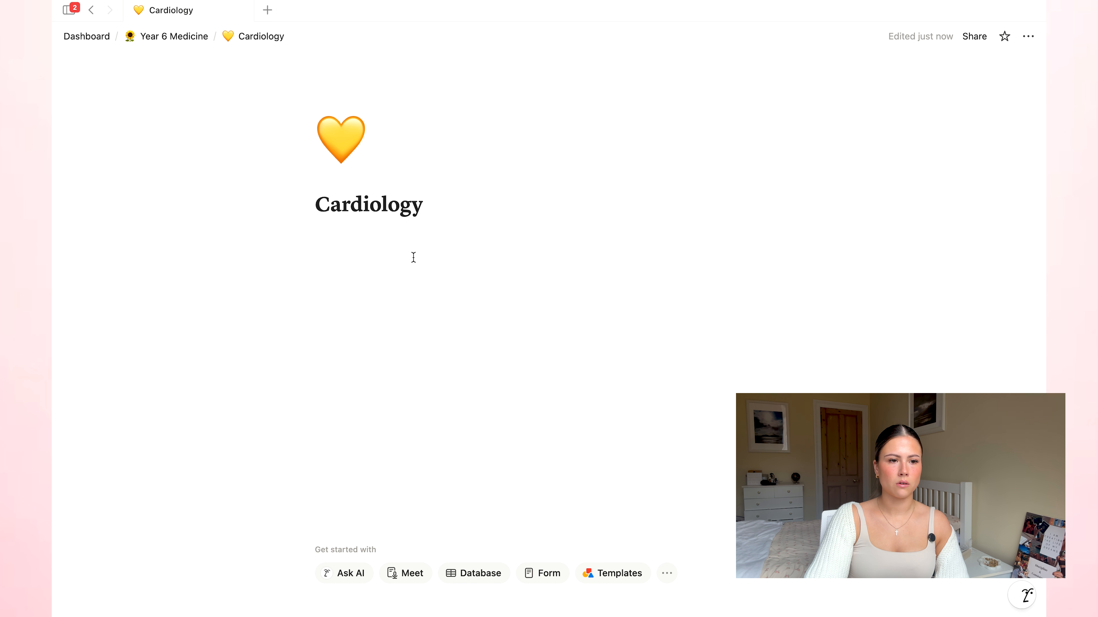
Write "The heart has 4 chambers." followed by a bulleted list: Right atrium, Right ventricle, Left atrium, Left ventricle.
type("The heart has 4 cham")
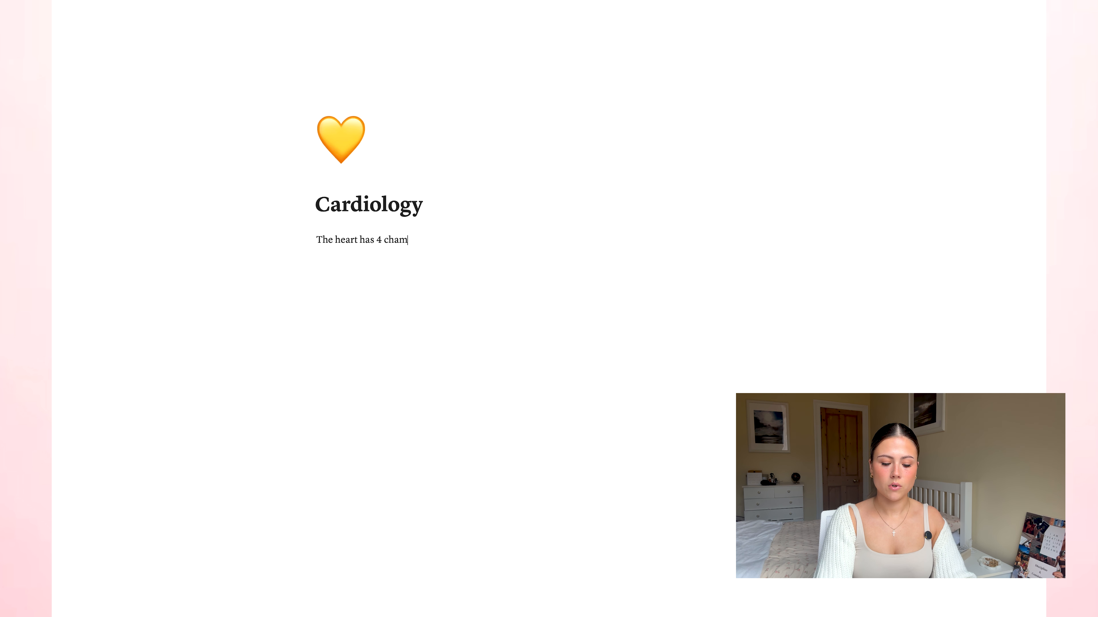
type("bers.")
key("Return")
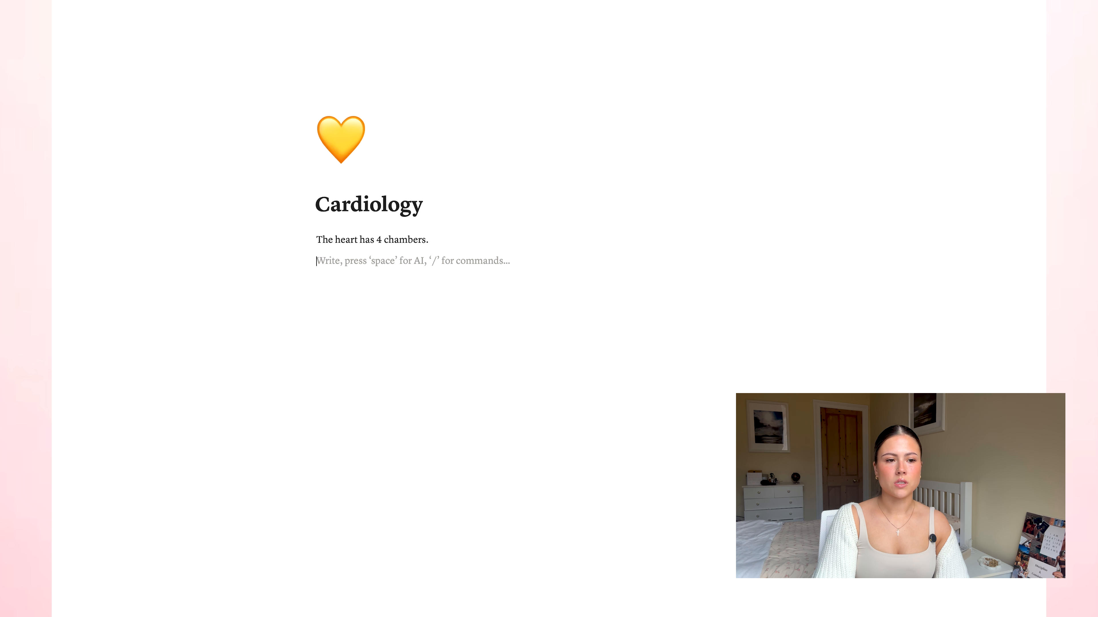
type("-")
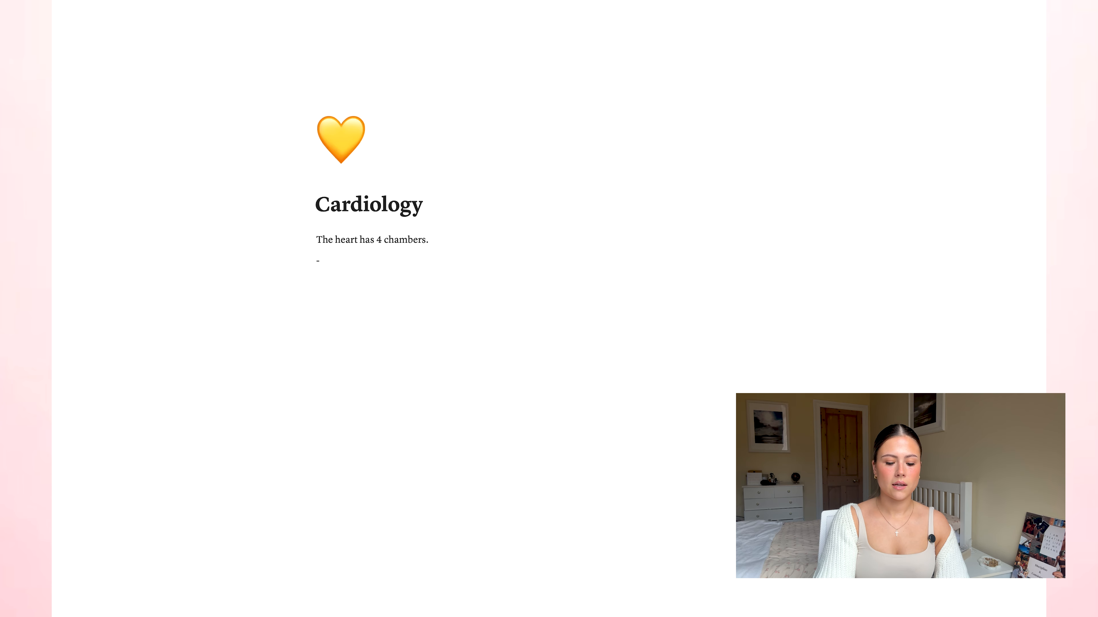
key("BackSpace")
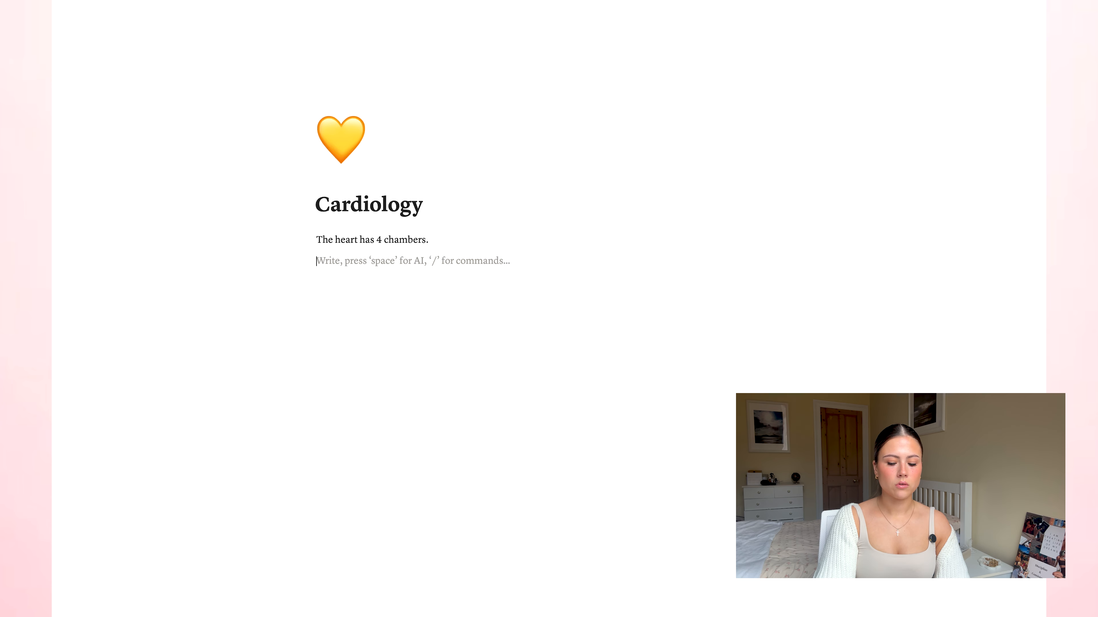
type("/")
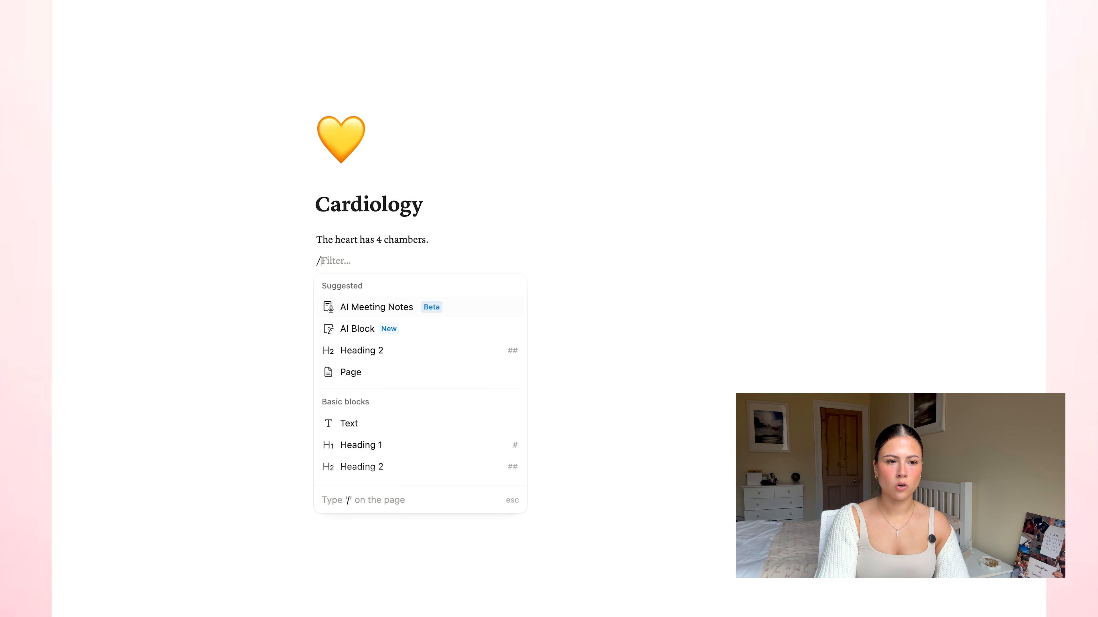
scroll(395, 424, "down", 4)
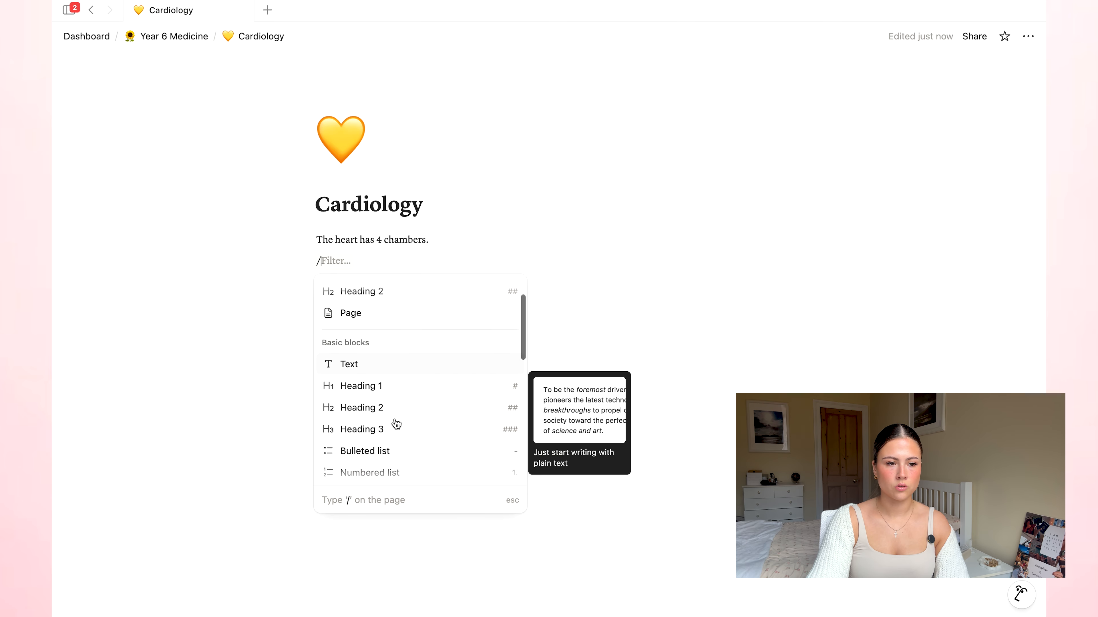
scroll(395, 423, "down", 2)
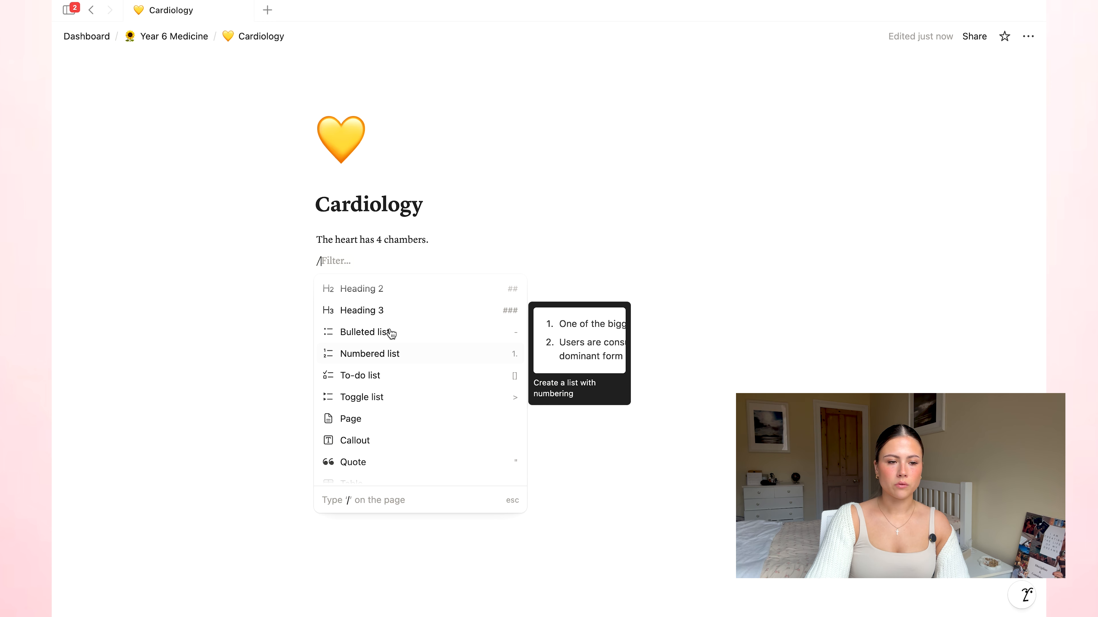
left_click(372, 334)
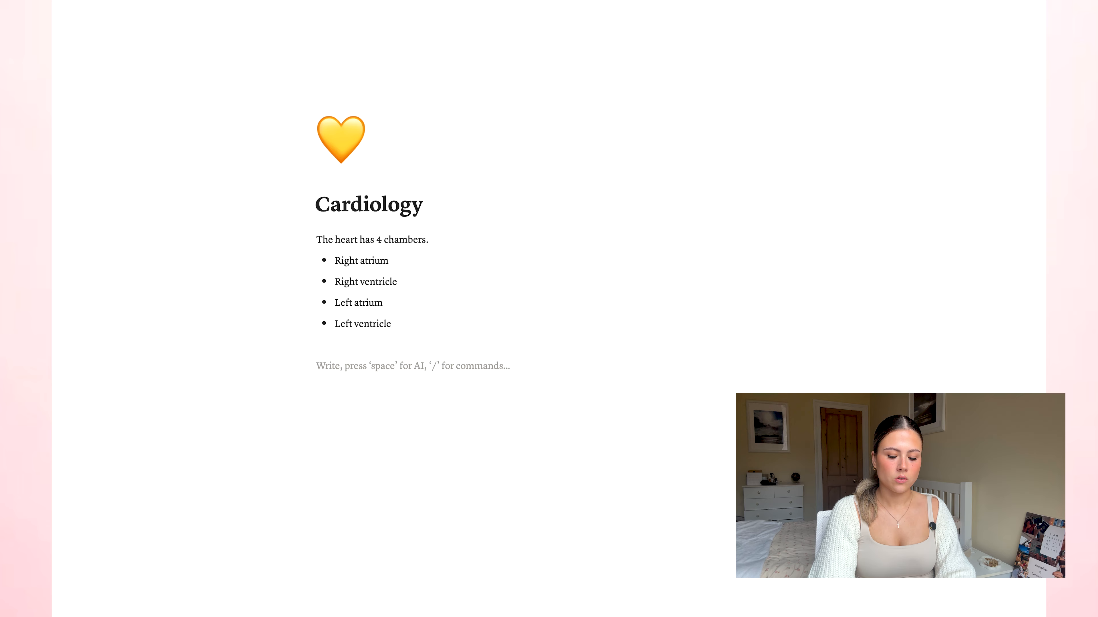
Add a toggle list below the bullets reading "How many chambers does the heart have?".
type("/")
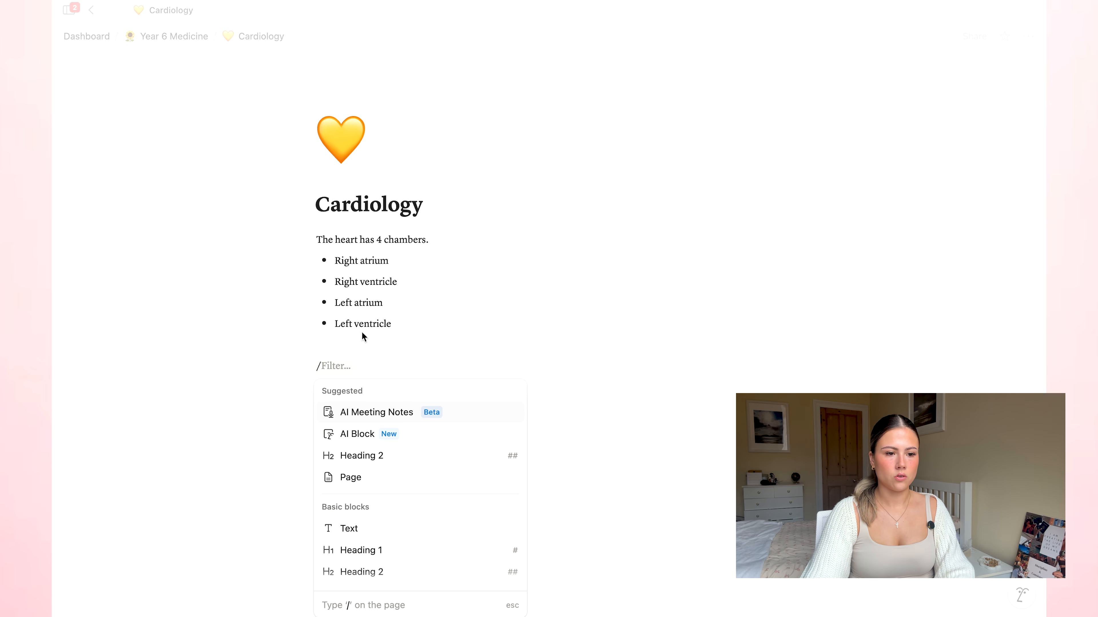
scroll(385, 489, "down", 5)
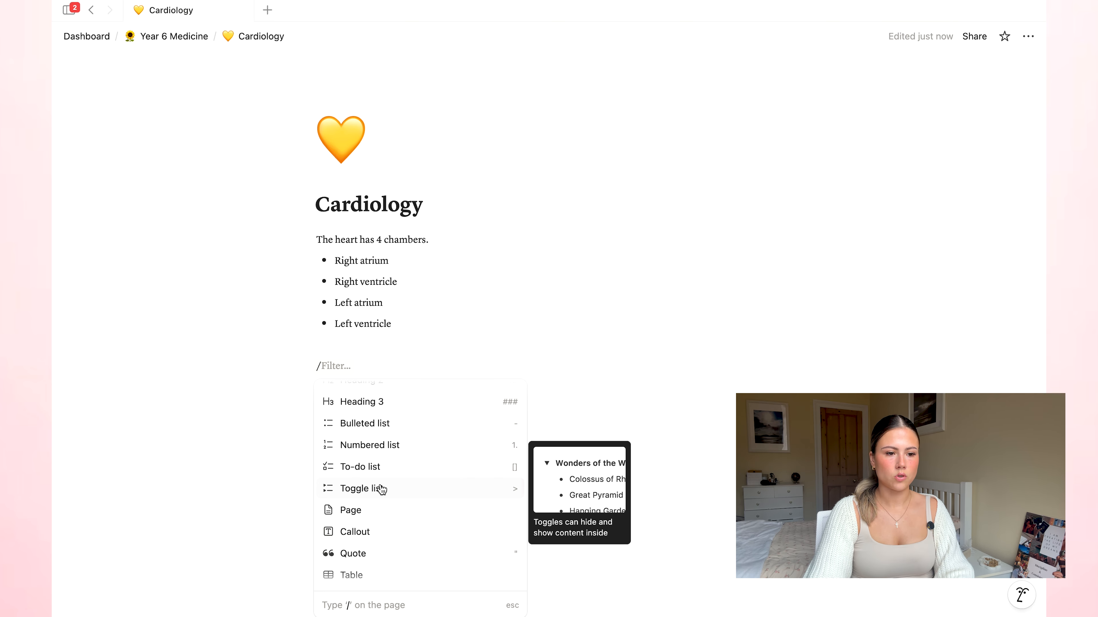
left_click(358, 490)
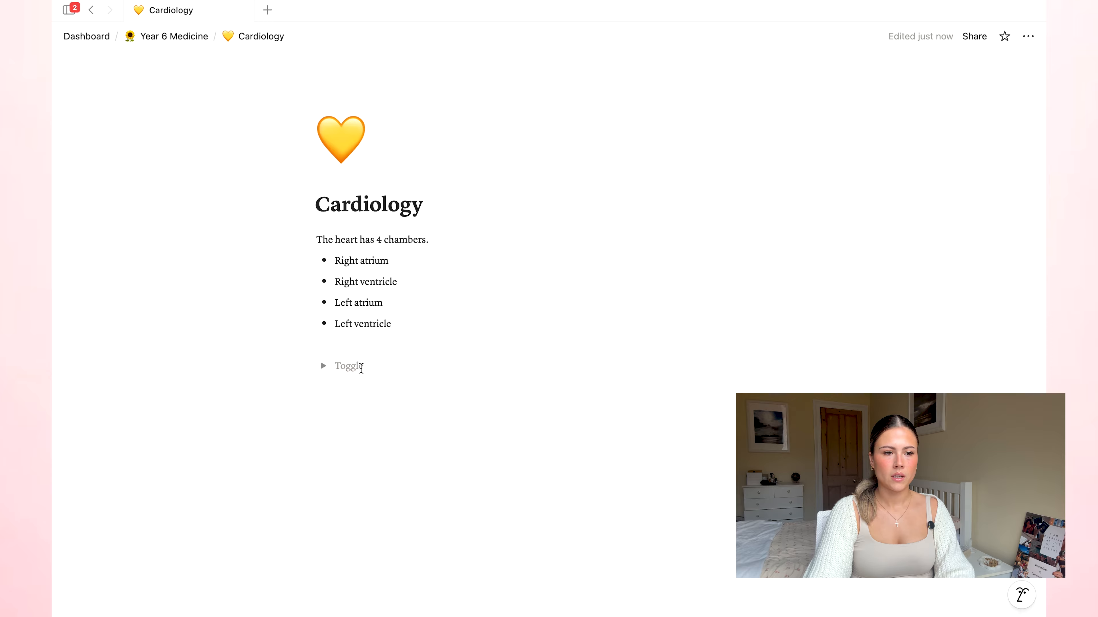
left_click(323, 367)
left_click(324, 367)
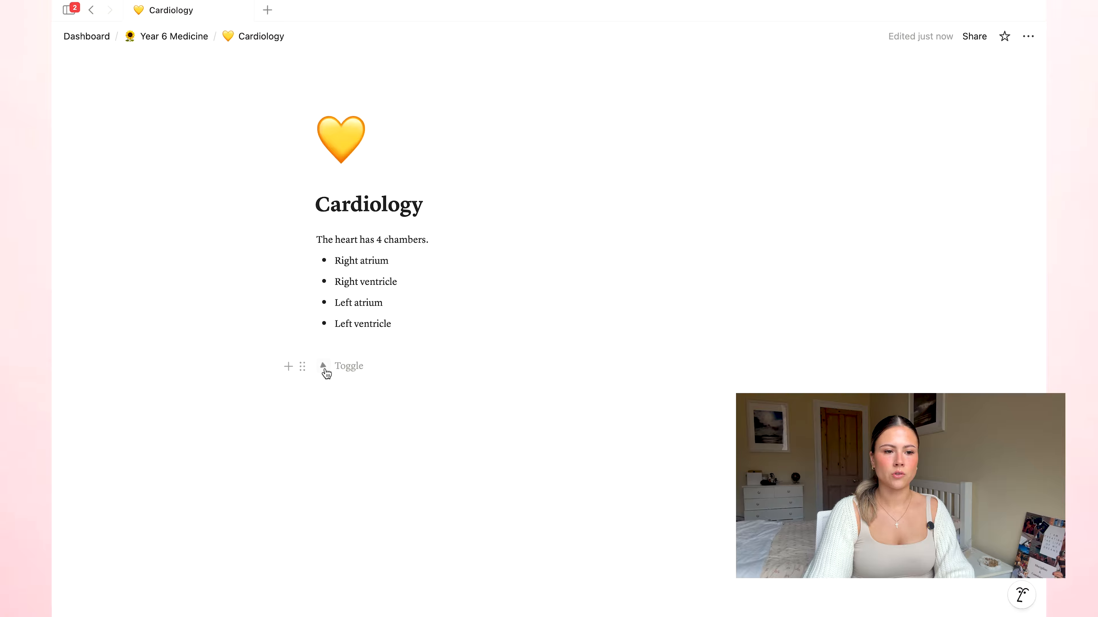
type("How many chambers does the heart have?")
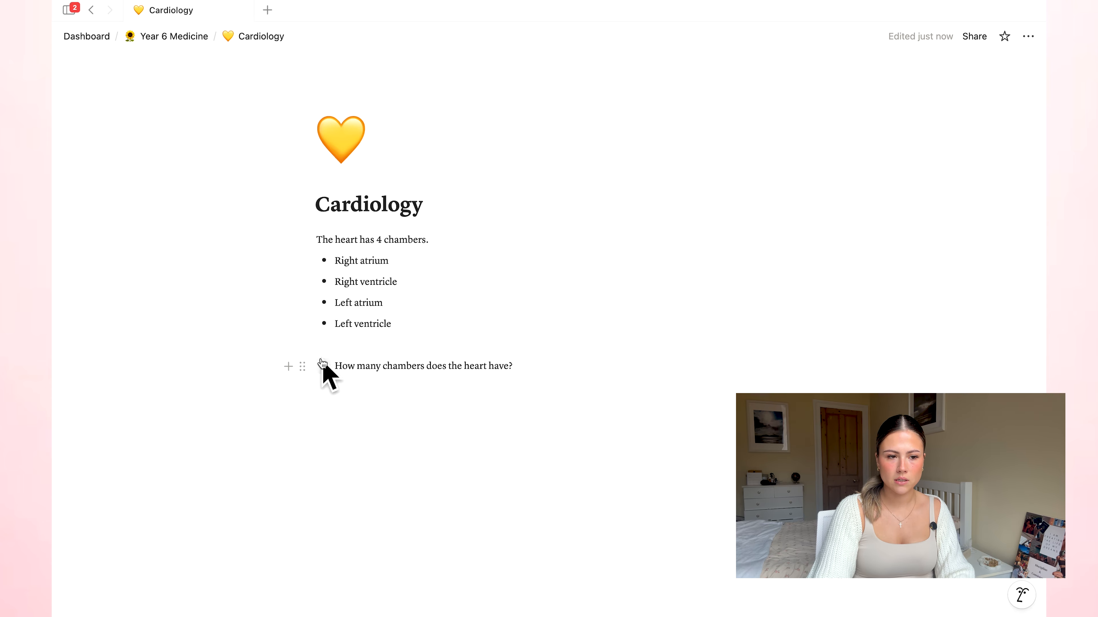
Enter the answer "4" inside the heart chambers toggle and collapse it.
left_click(323, 366)
left_click(468, 389)
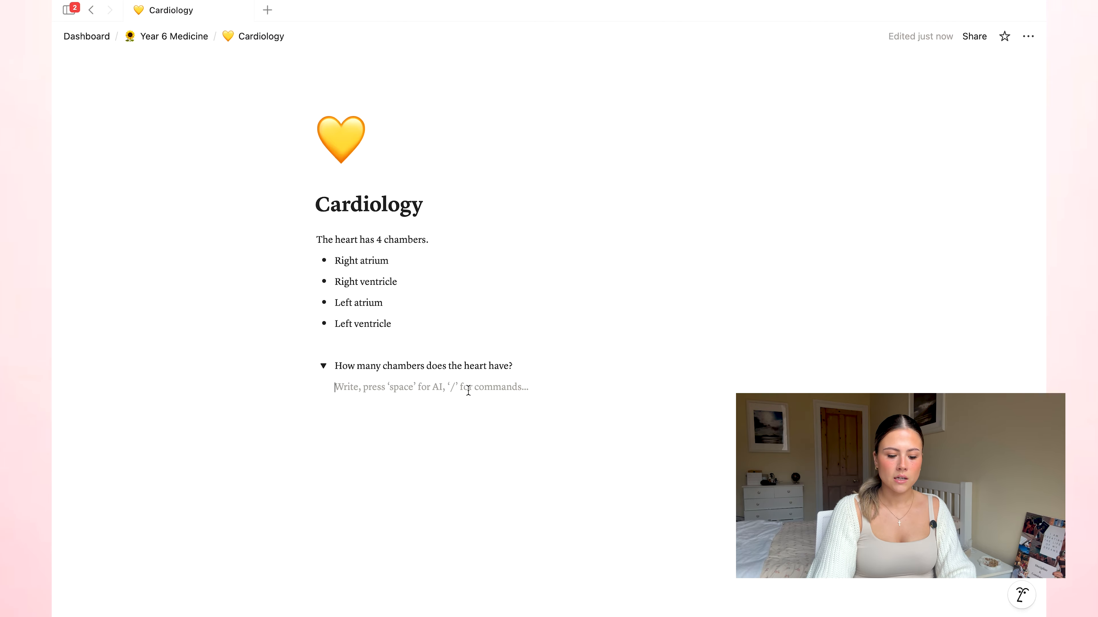
type("4")
key("Return")
key("Return")
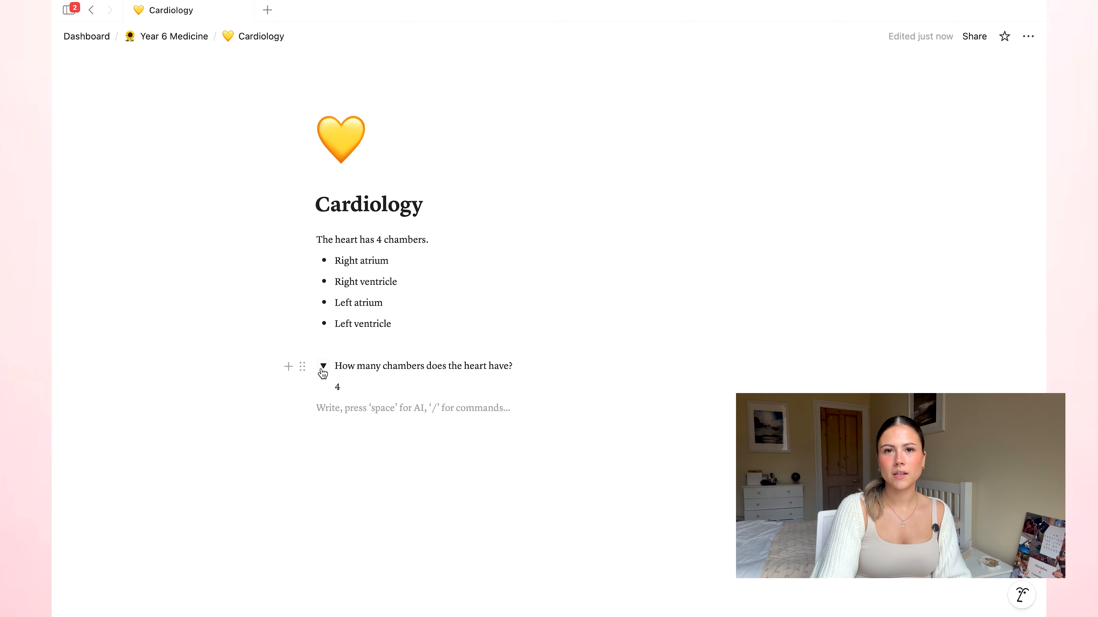
left_click(323, 367)
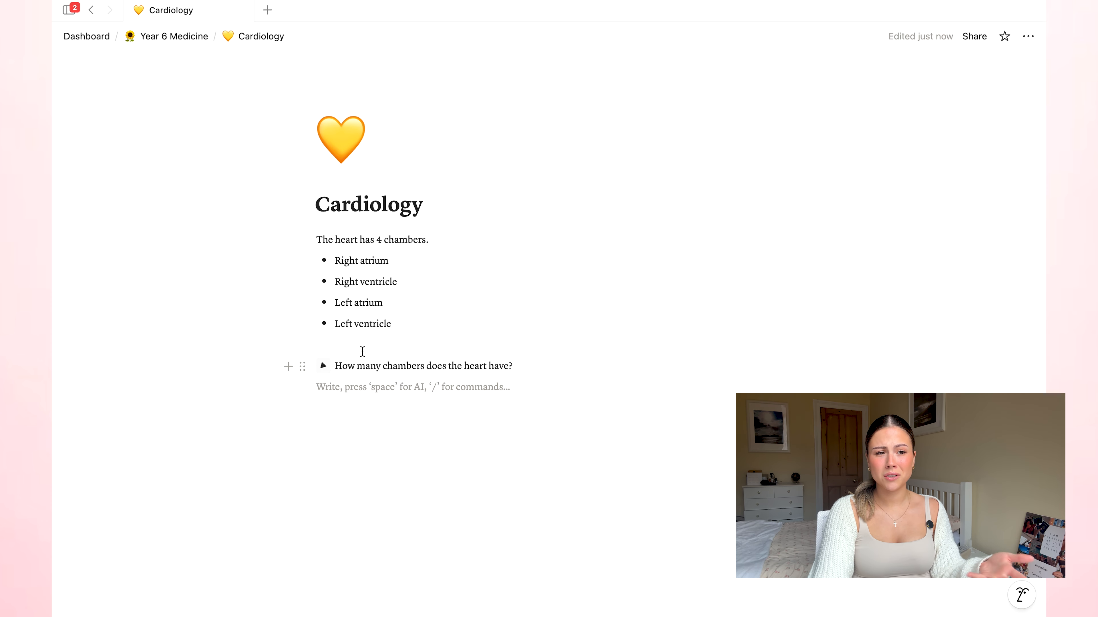
Add a callout reading "REMEMBER" with a dotted line below the toggle, giving it a yellow background and a double exclamation mark icon.
key("Return")
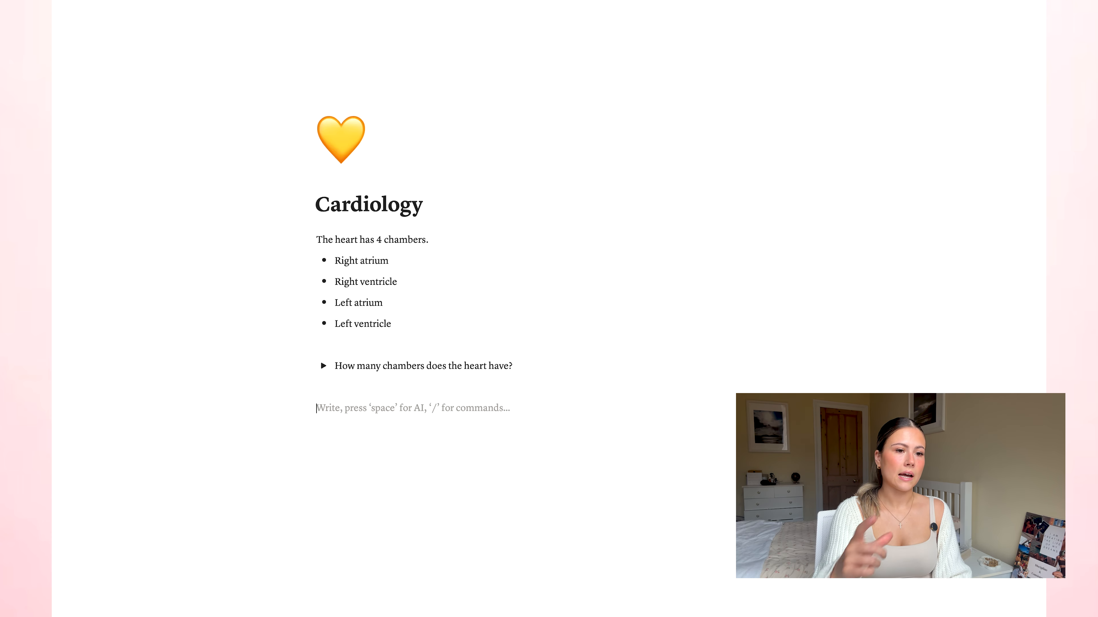
type("/")
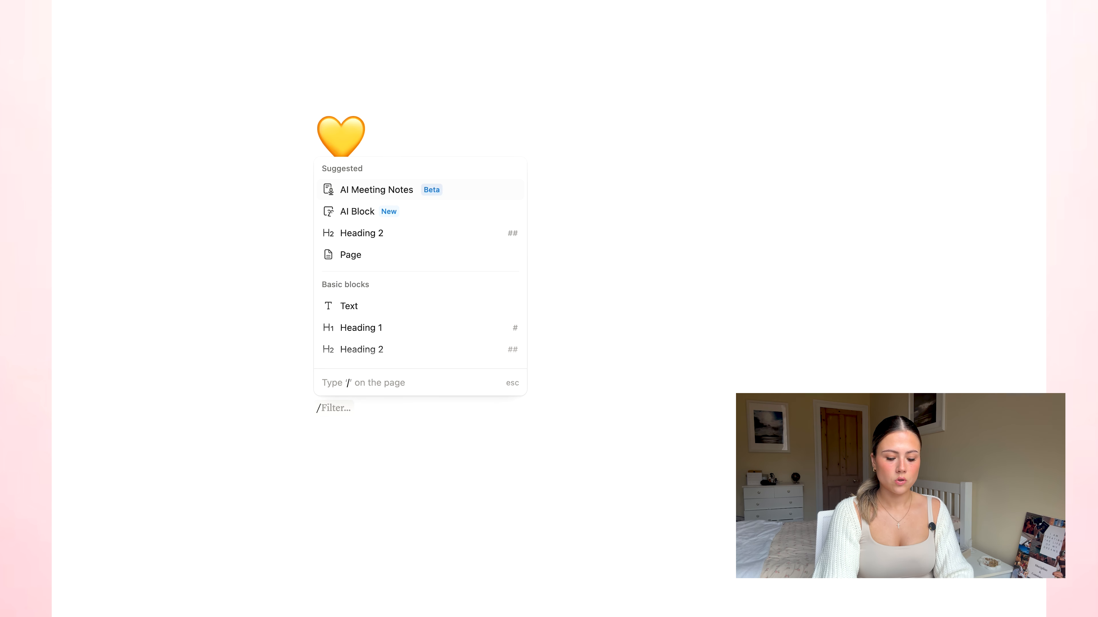
scroll(456, 315, "down", 5)
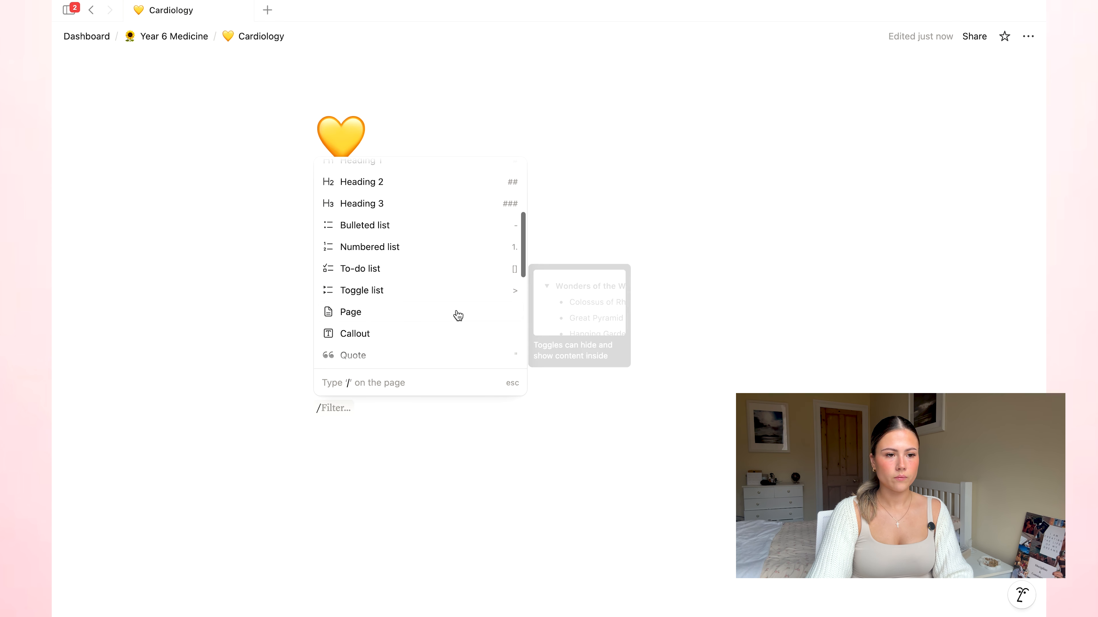
left_click(392, 268)
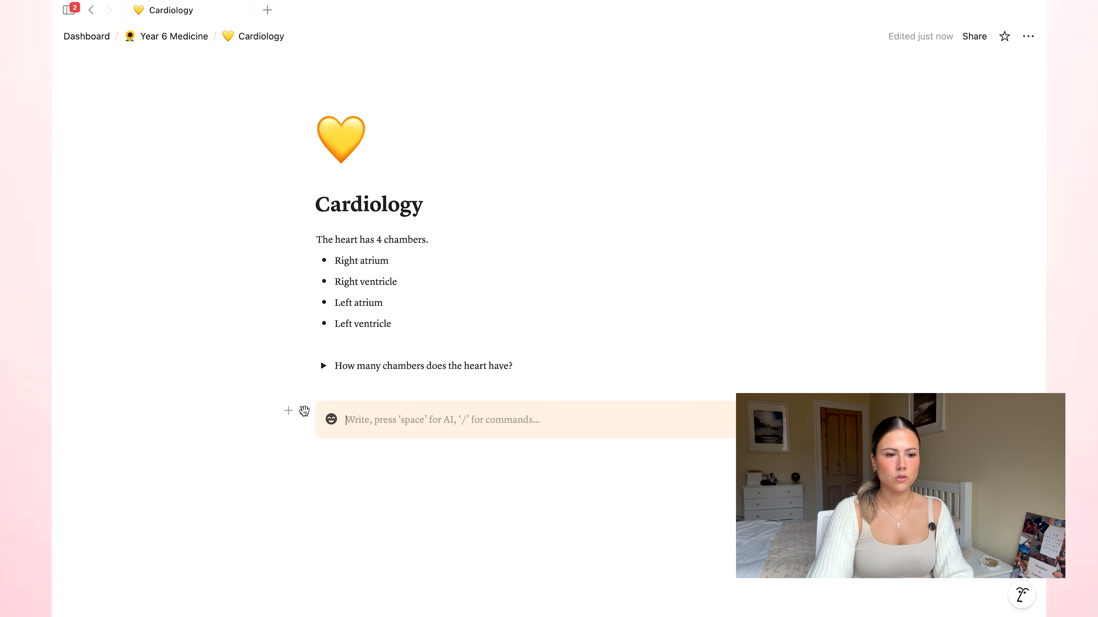
left_click(302, 411)
mouse_move(196, 346)
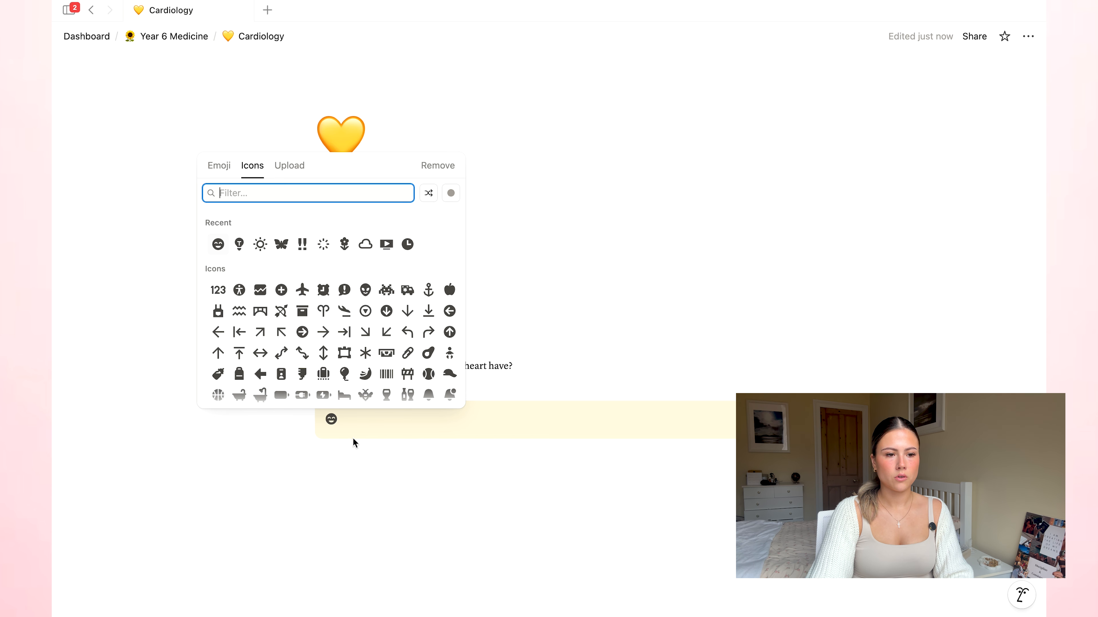
left_click(302, 244)
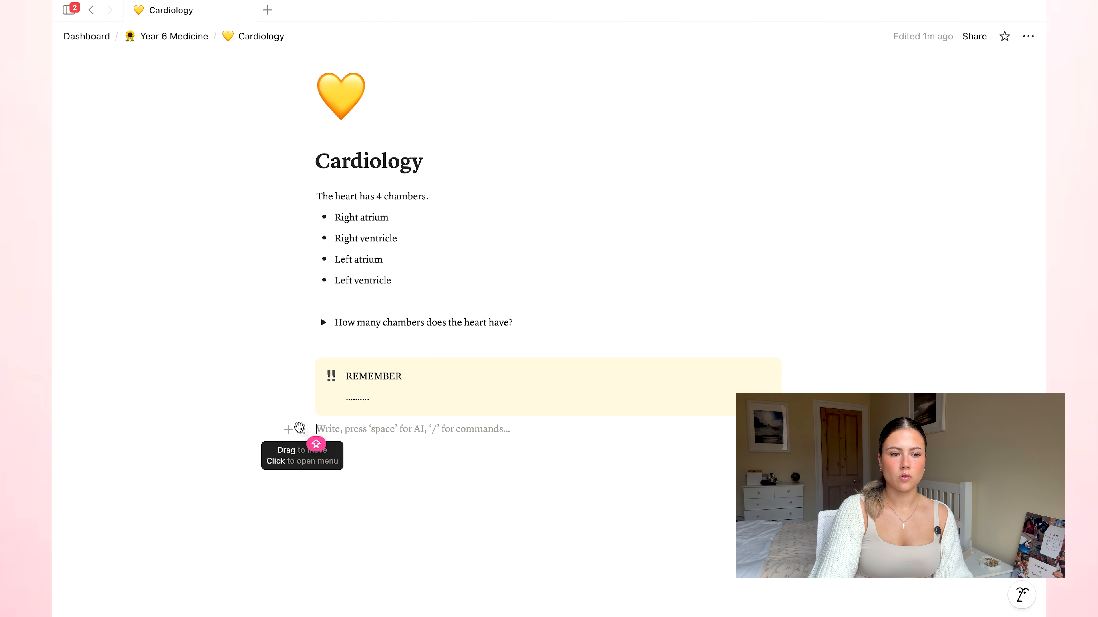
Move the REMEMBER callout into a second column beside the heart chambers toggle.
scroll(299, 427, "up", 1)
scroll(511, 501, "down", 1)
scroll(484, 492, "up", 1)
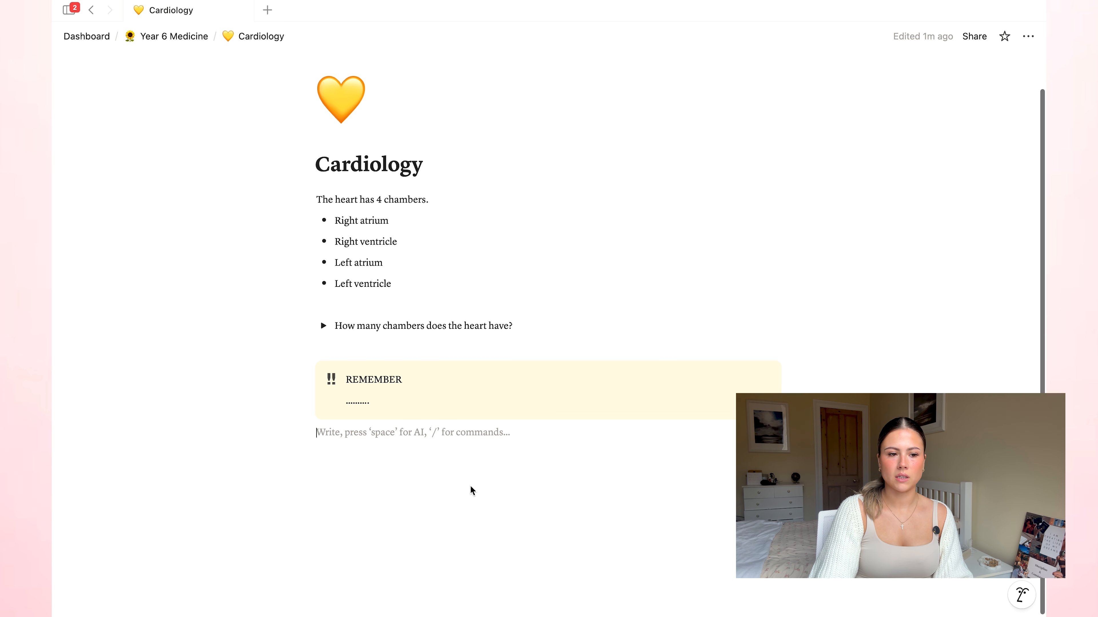
scroll(461, 481, "up", 1)
scroll(461, 483, "up", 1)
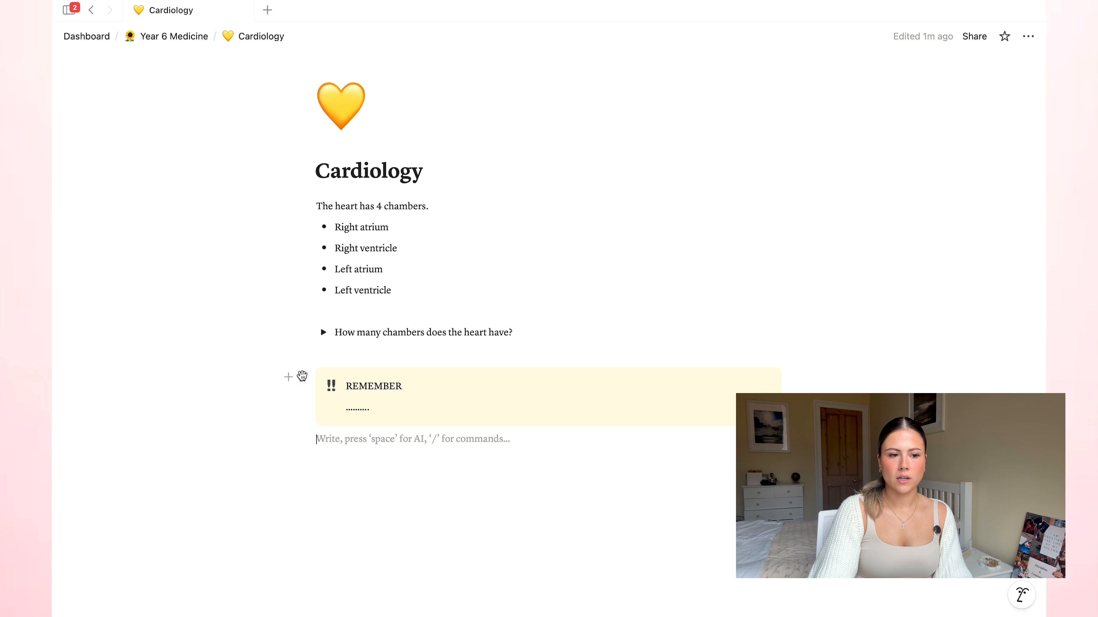
left_click_drag(302, 377, 787, 324)
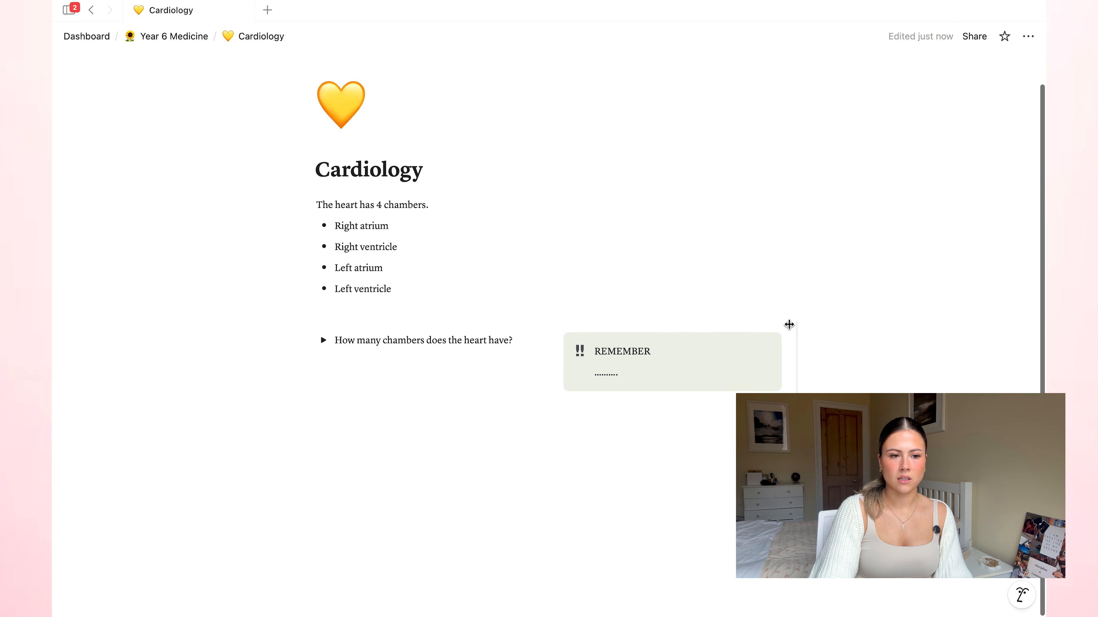
left_click(441, 411)
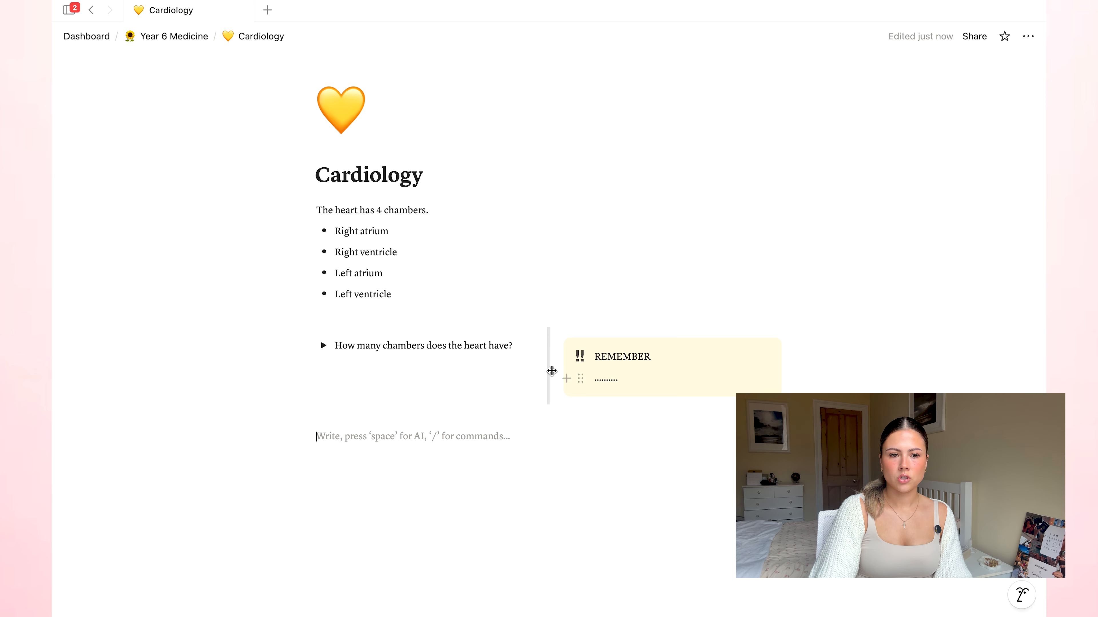
scroll(551, 371, "down", 1)
mouse_move(550, 371)
left_mouse_down()
mouse_move(425, 365)
mouse_move(740, 355)
mouse_move(558, 356)
left_mouse_up()
scroll(405, 305, "up", 1)
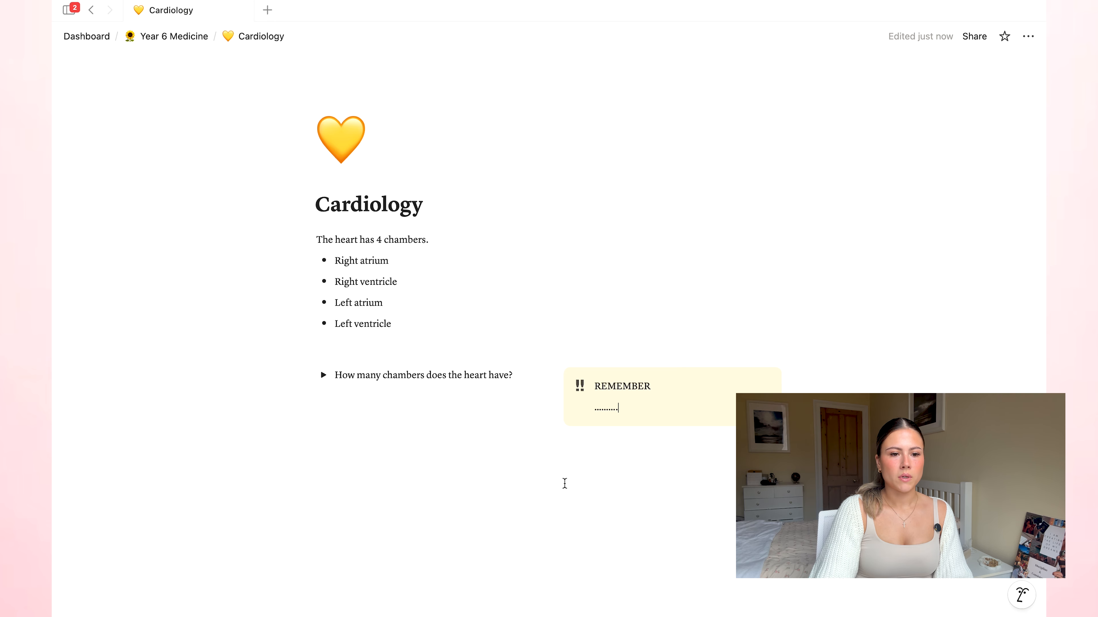
Add a Heading 1 reading "Blood Flow" with an orange background below the columns, with a divider beneath it.
left_click(565, 483)
type("/he")
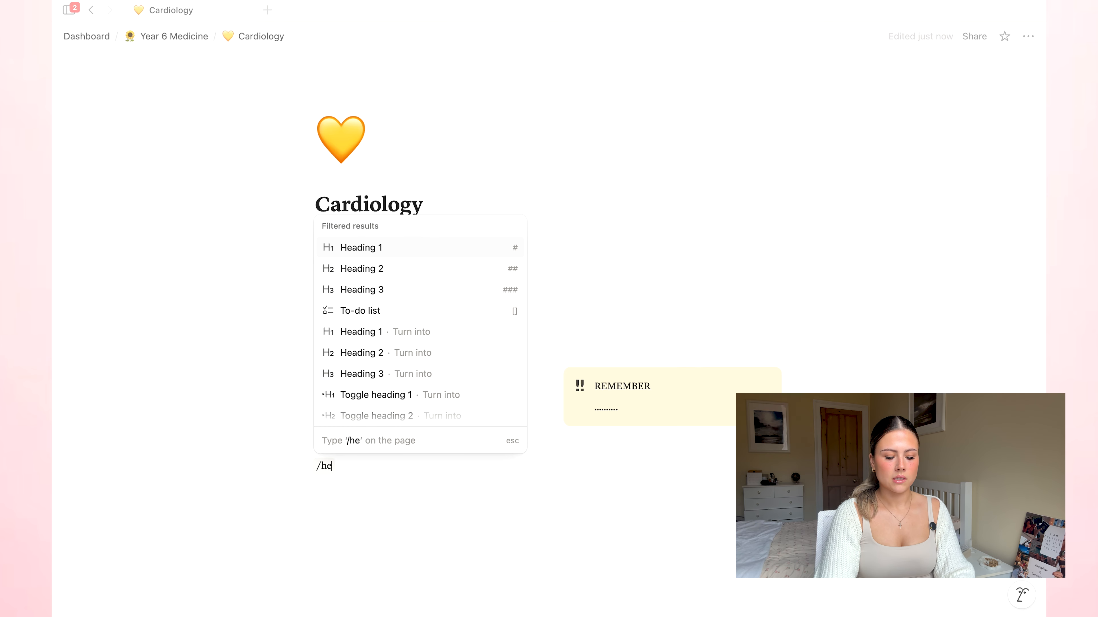
type("ad")
key("Return")
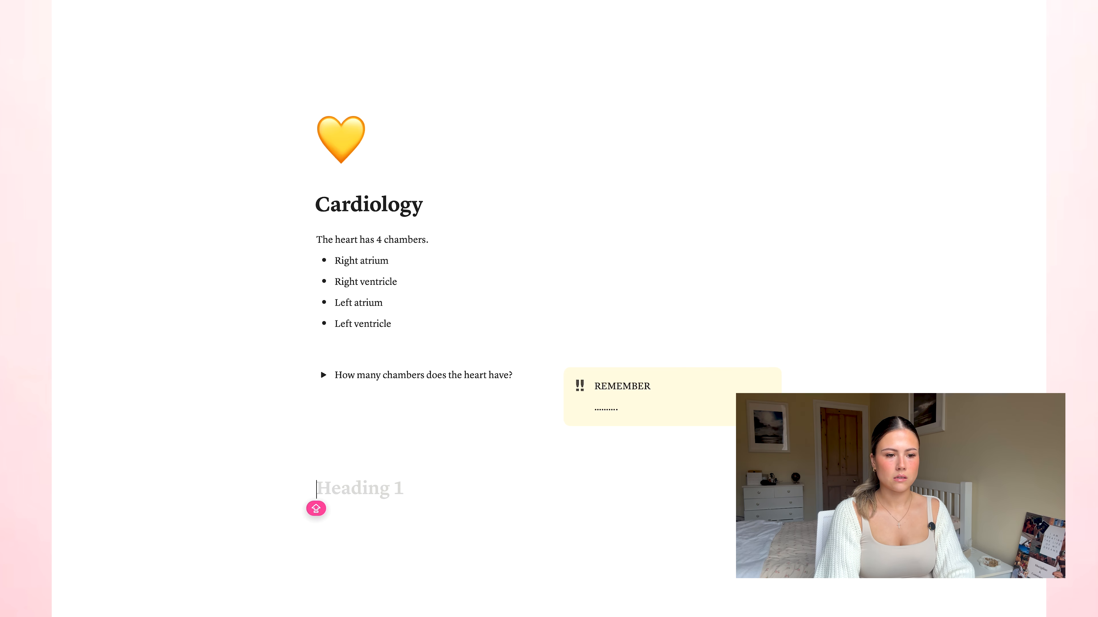
type("/divi")
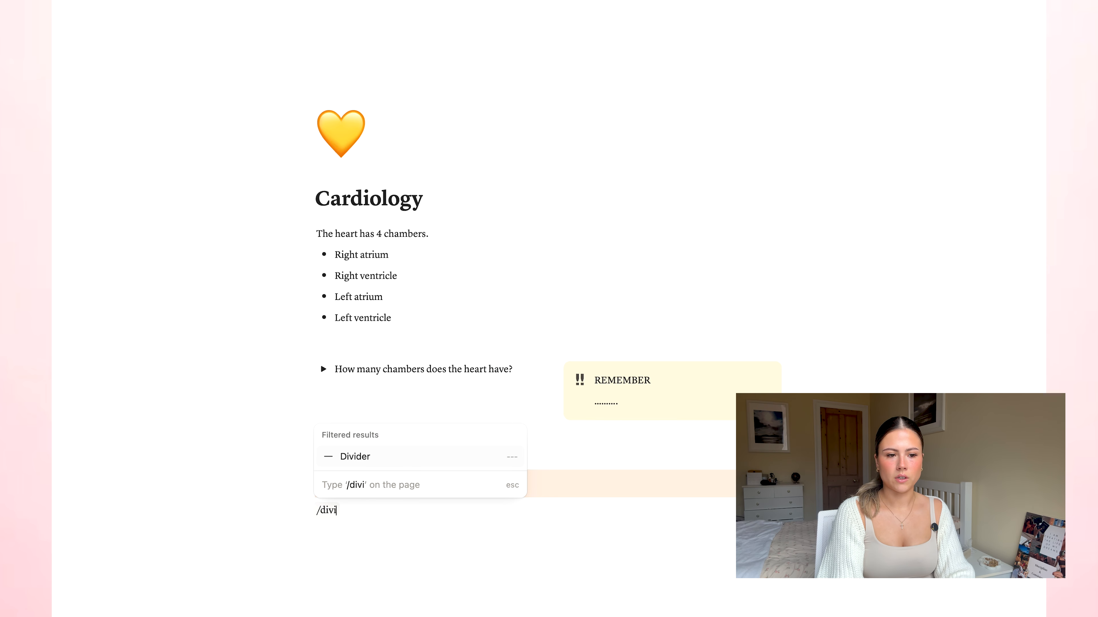
key("Return")
Insert a divider between the toggle and callout columns and the Blood Flow heading.
left_click(681, 446)
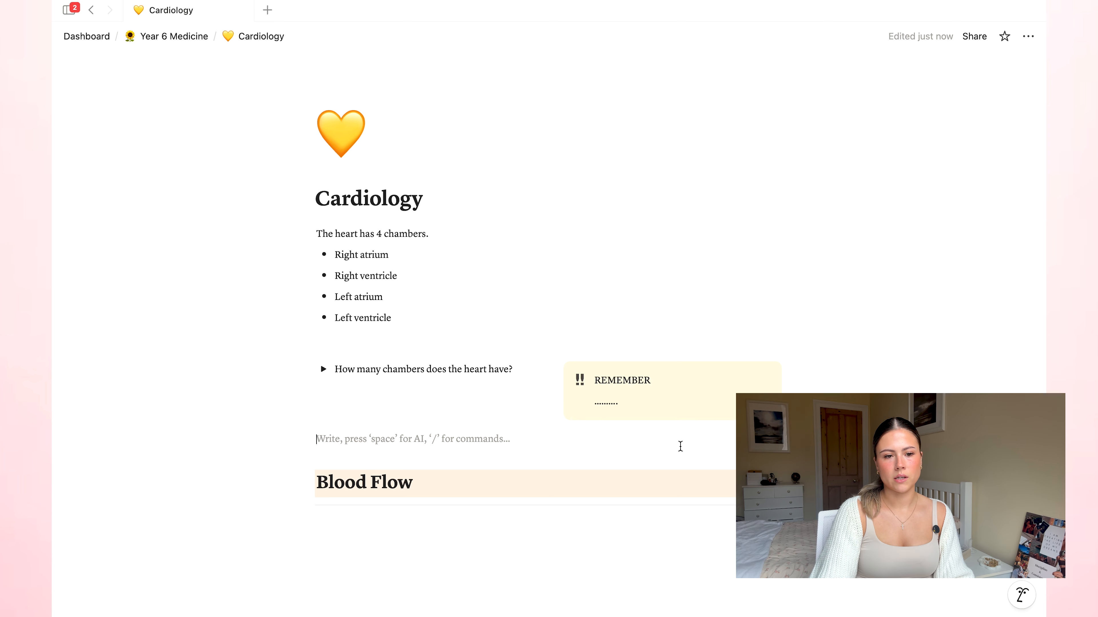
type("/div")
key("Return")
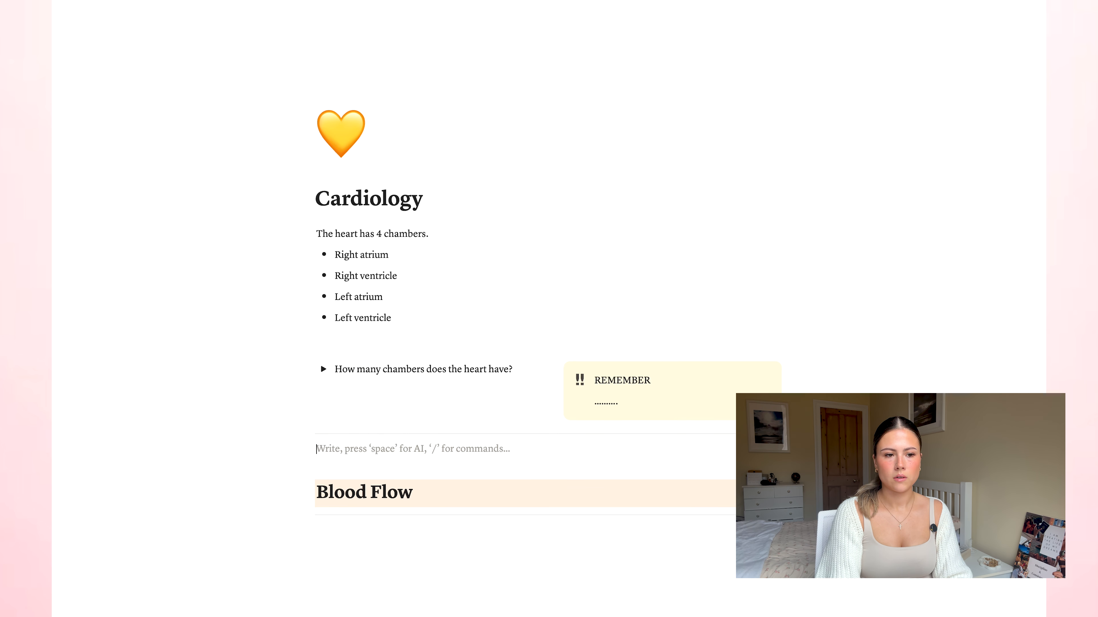
left_click(915, 352)
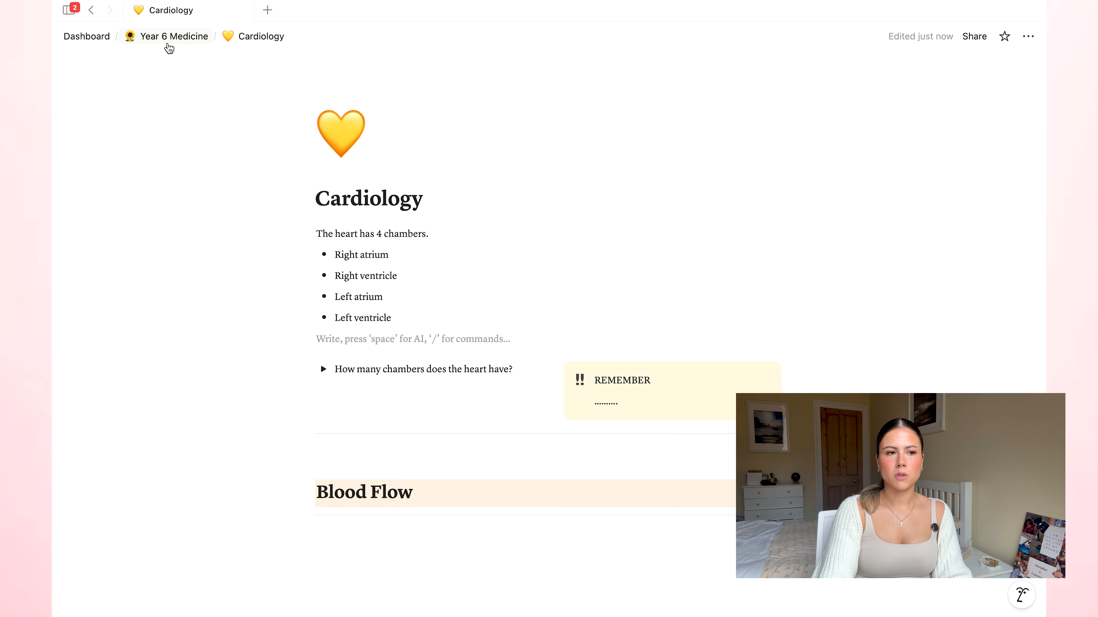
Return to the Year 6 Medicine page and add a divider and a "Calendar" heading below the specialty page links.
left_click(171, 36)
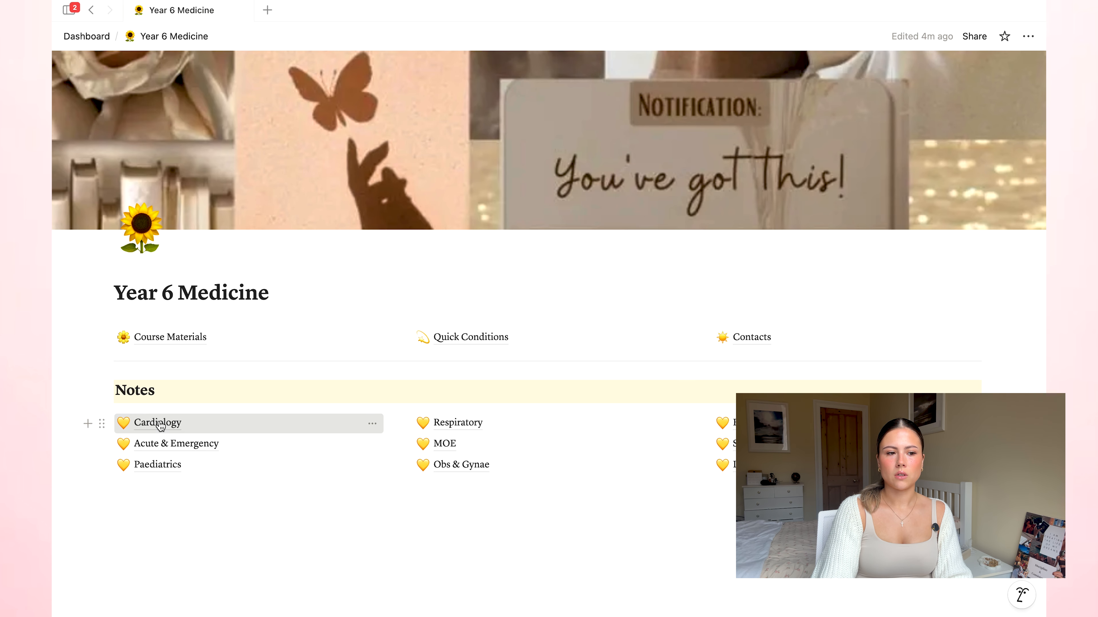
left_click(163, 423)
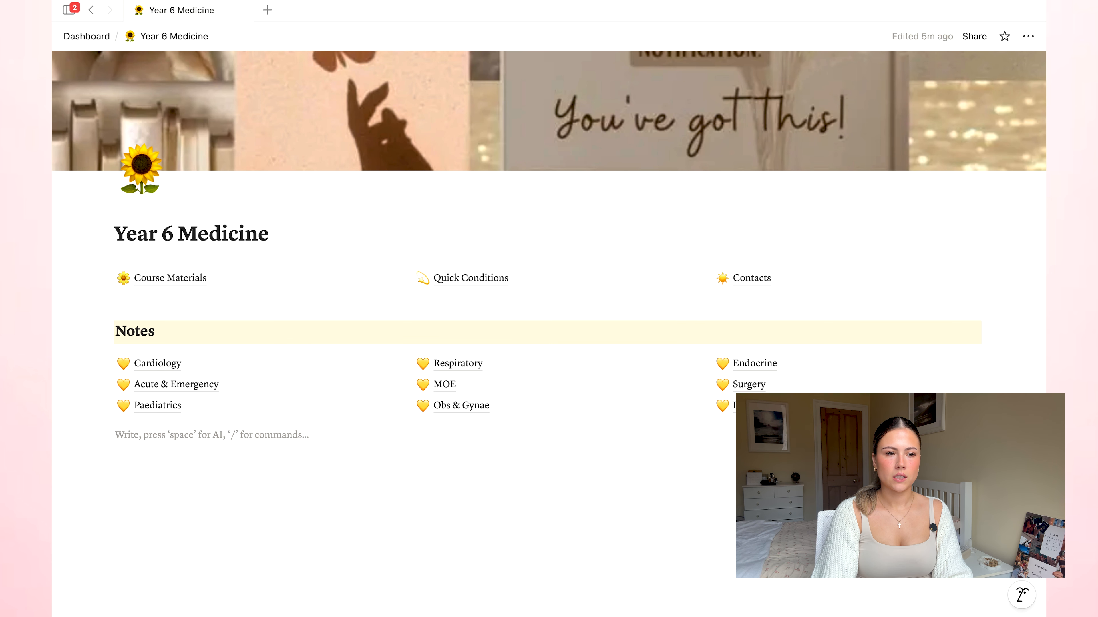
type("/divi")
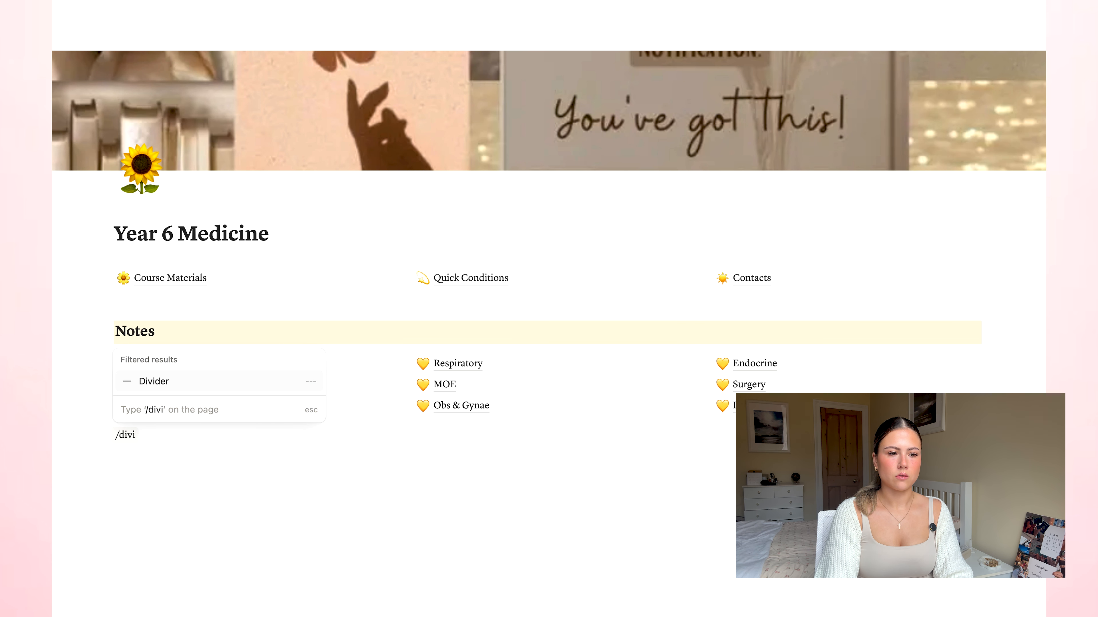
key("BackSpace")
key("BackSpace")
key("BackSpace")
key("BackSpace")
key("BackSpace")
type("/h")
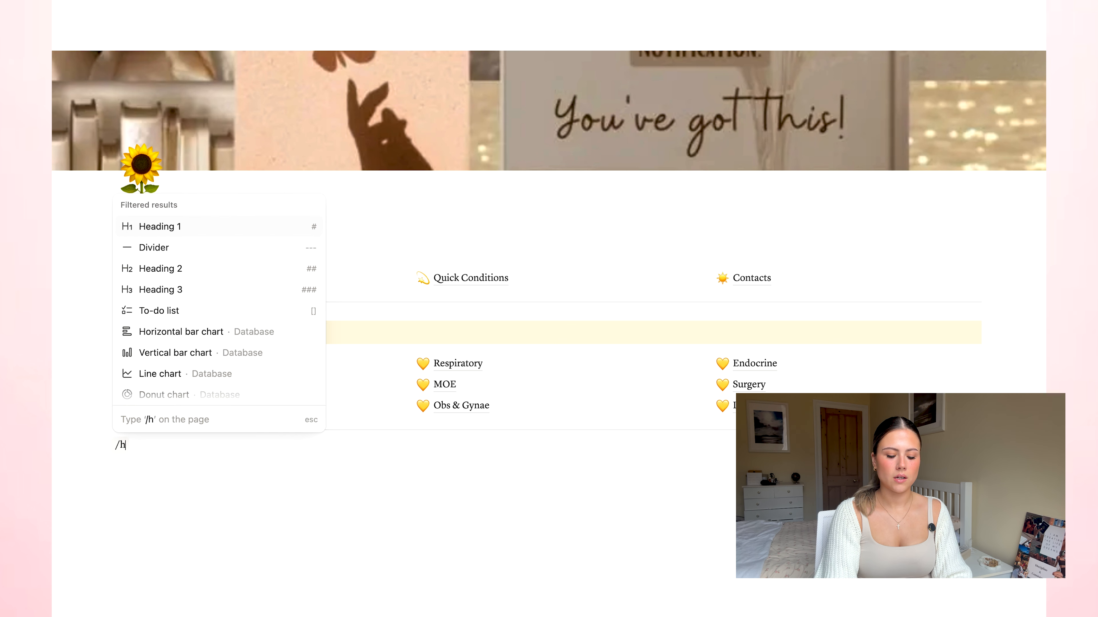
Insert a calendar view below the Calendar heading, using a new empty database.
key("BackSpace")
scroll(230, 393, "down", 10)
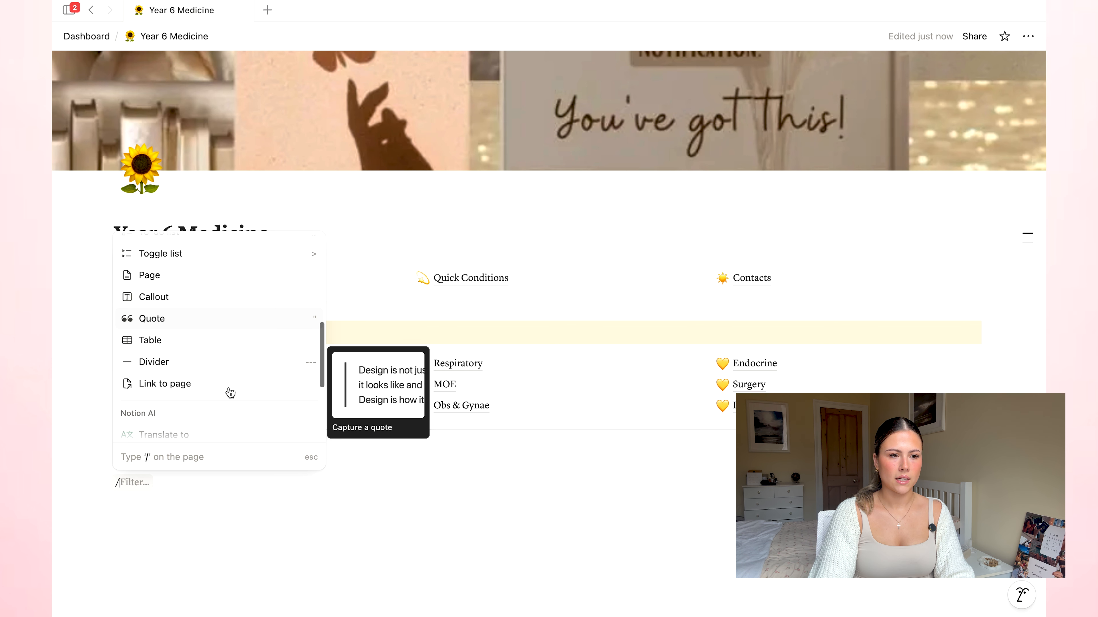
scroll(231, 393, "down", 7)
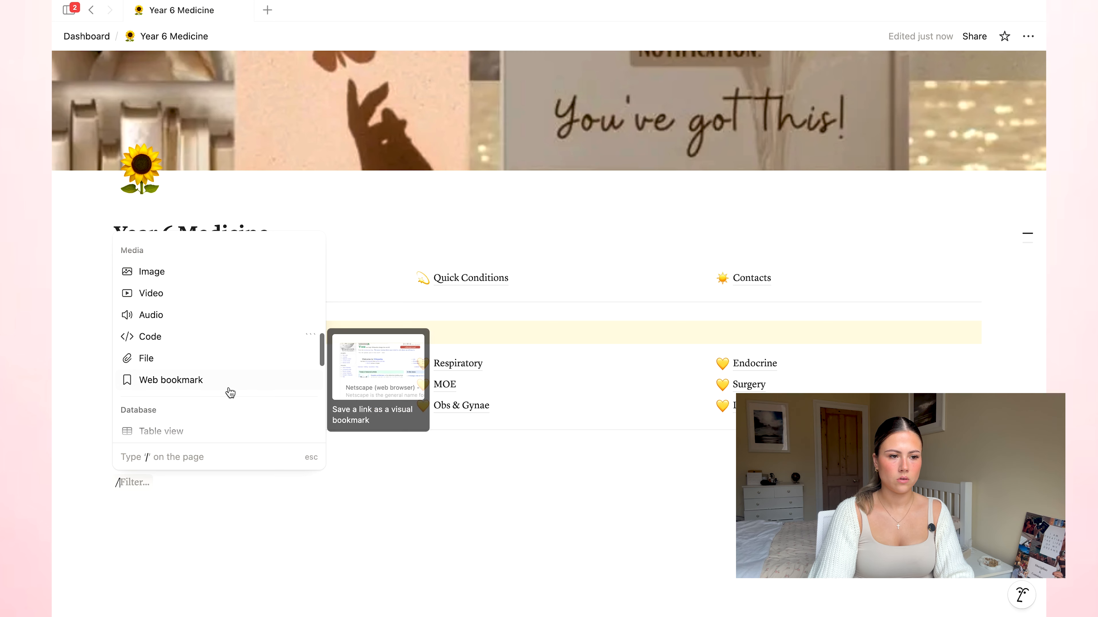
scroll(230, 392, "down", 8)
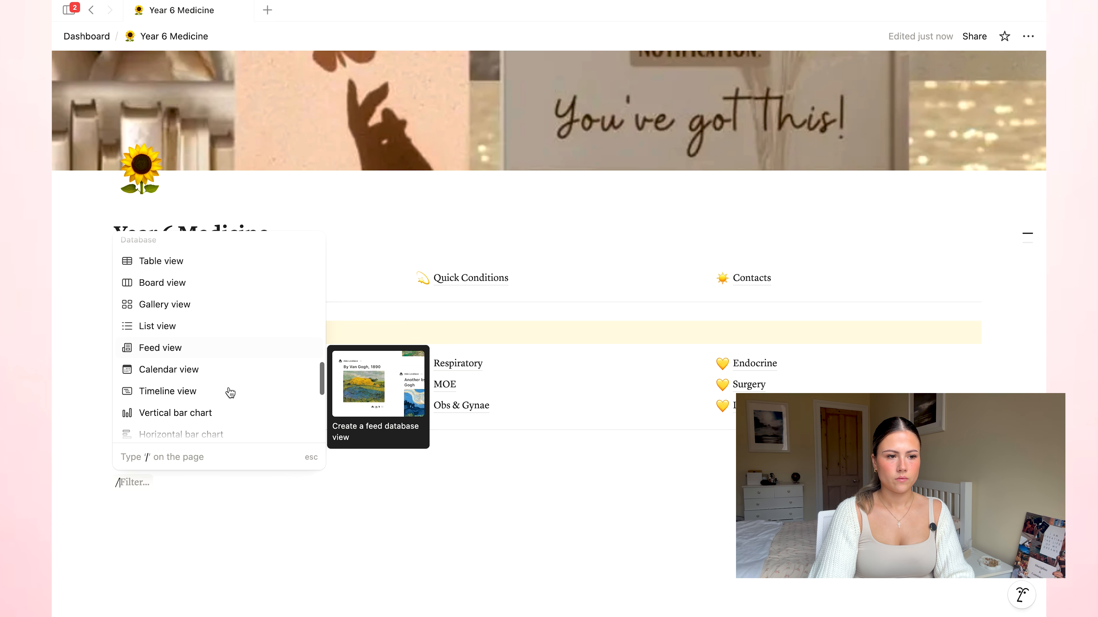
scroll(229, 391, "down", 3)
left_click(218, 327)
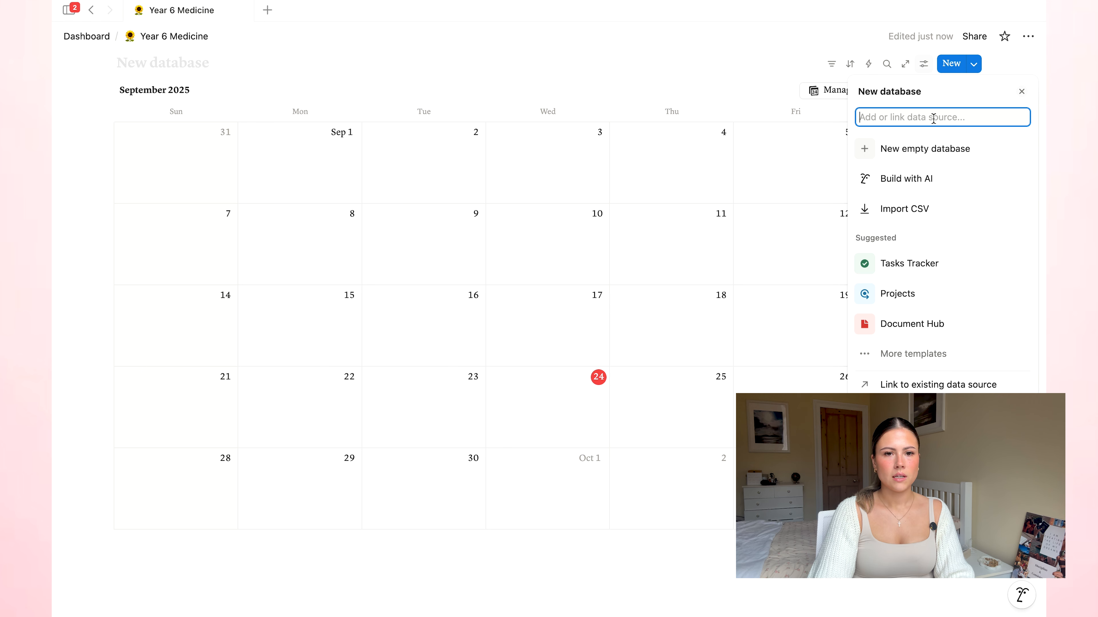
left_click(932, 148)
Name the calendar database "Uni Schedule" and hide its database title.
scroll(914, 289, "down", 2)
scroll(676, 284, "up", 5)
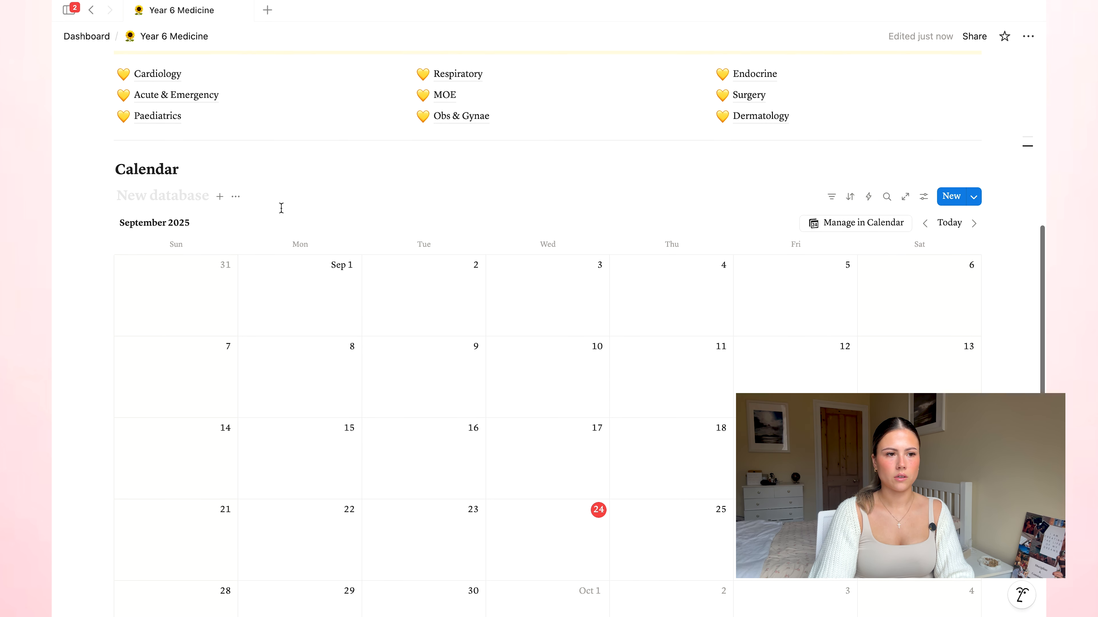
scroll(277, 208, "up", 1)
left_click(166, 244)
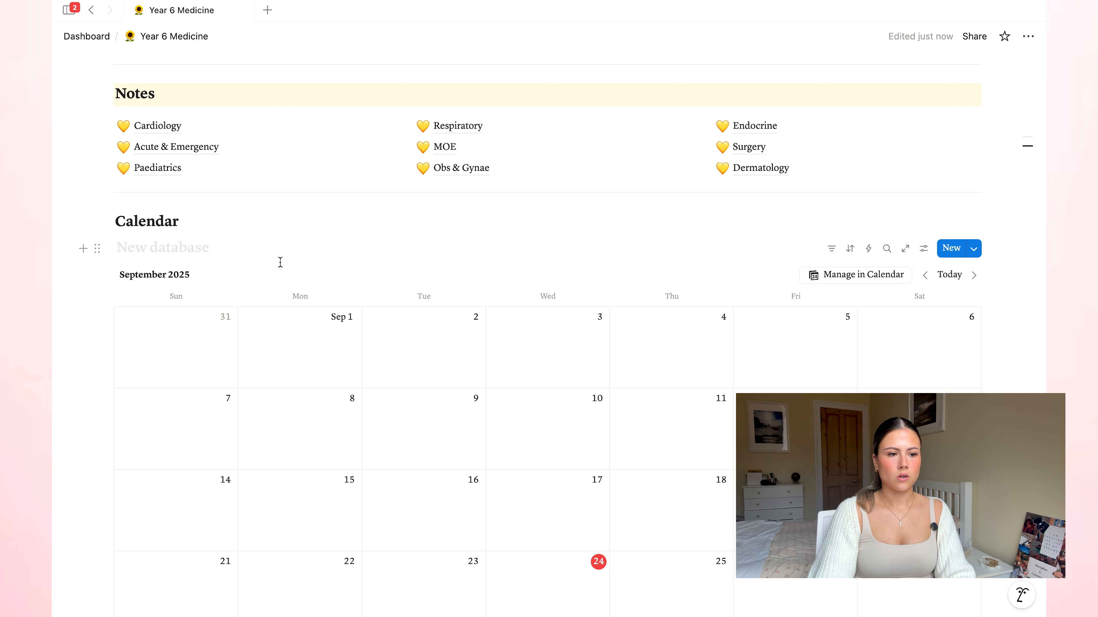
type("Uni S")
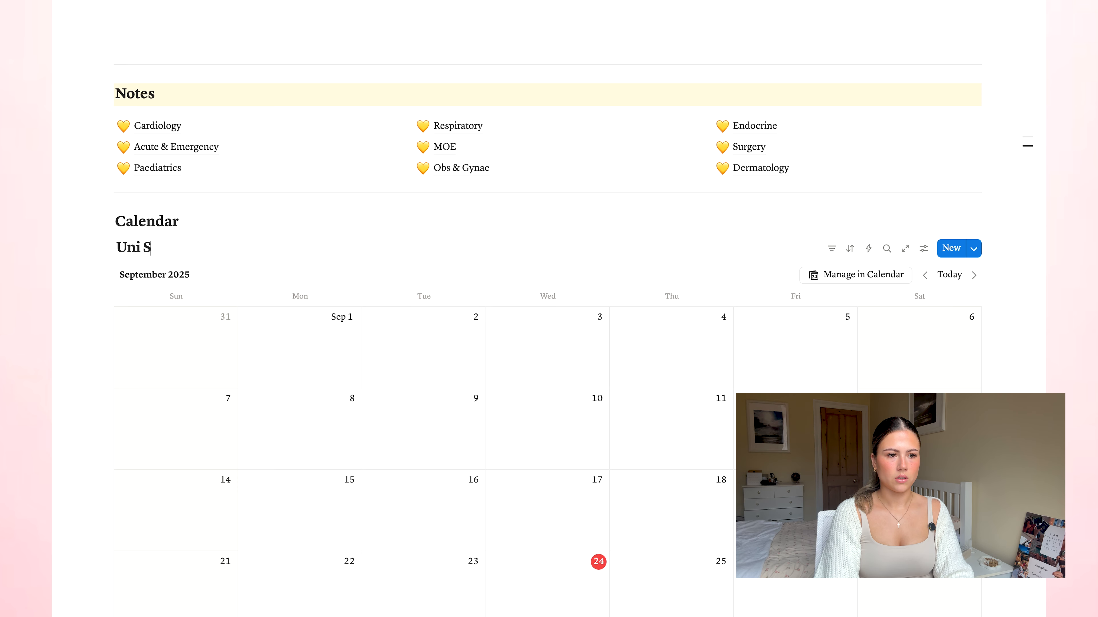
type("chedule")
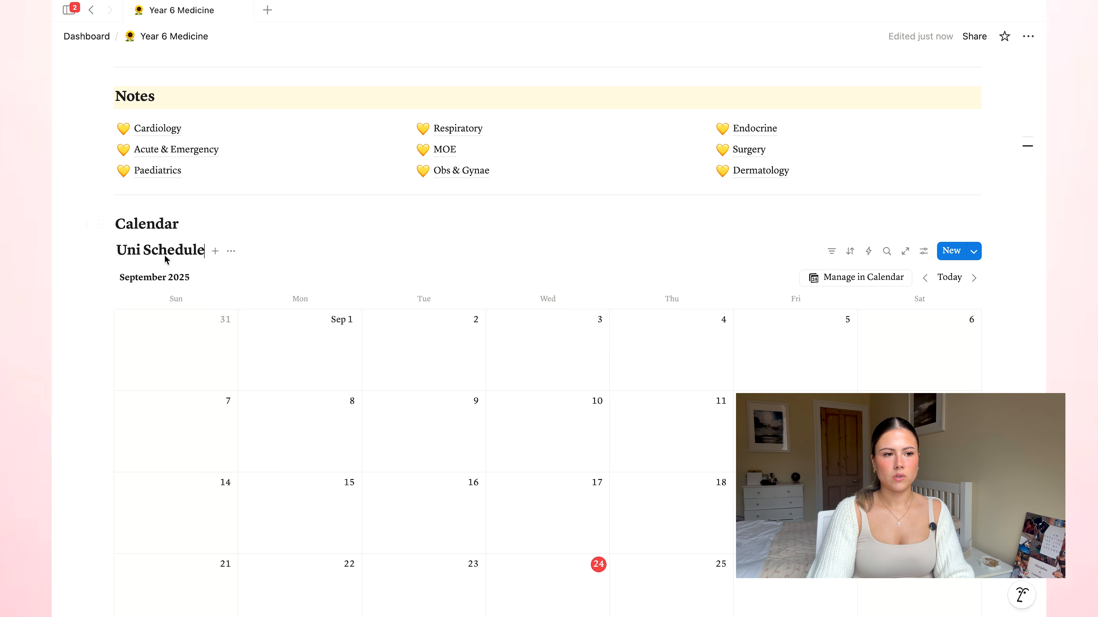
left_click(231, 252)
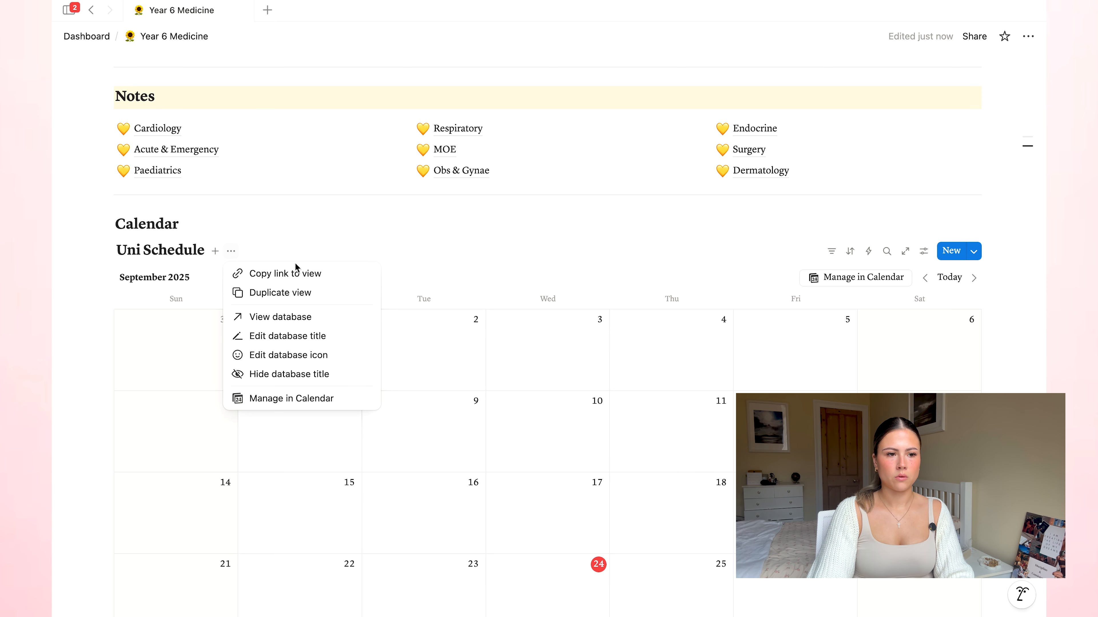
left_click(303, 377)
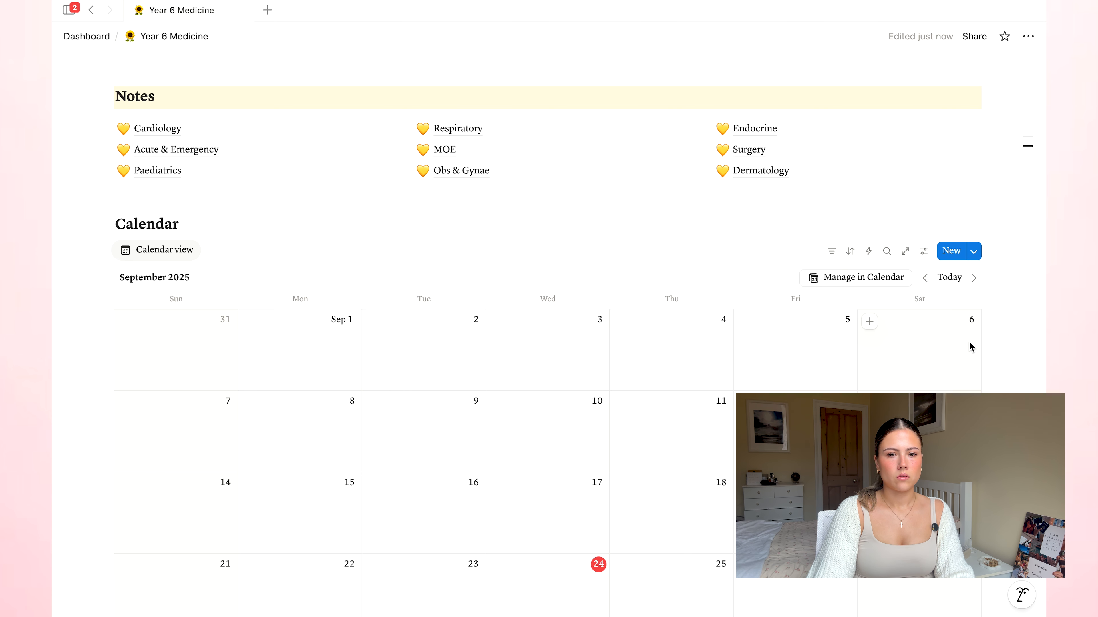
Add a calendar item titled "Due date" on September 9, 2025.
scroll(363, 417, "down", 3)
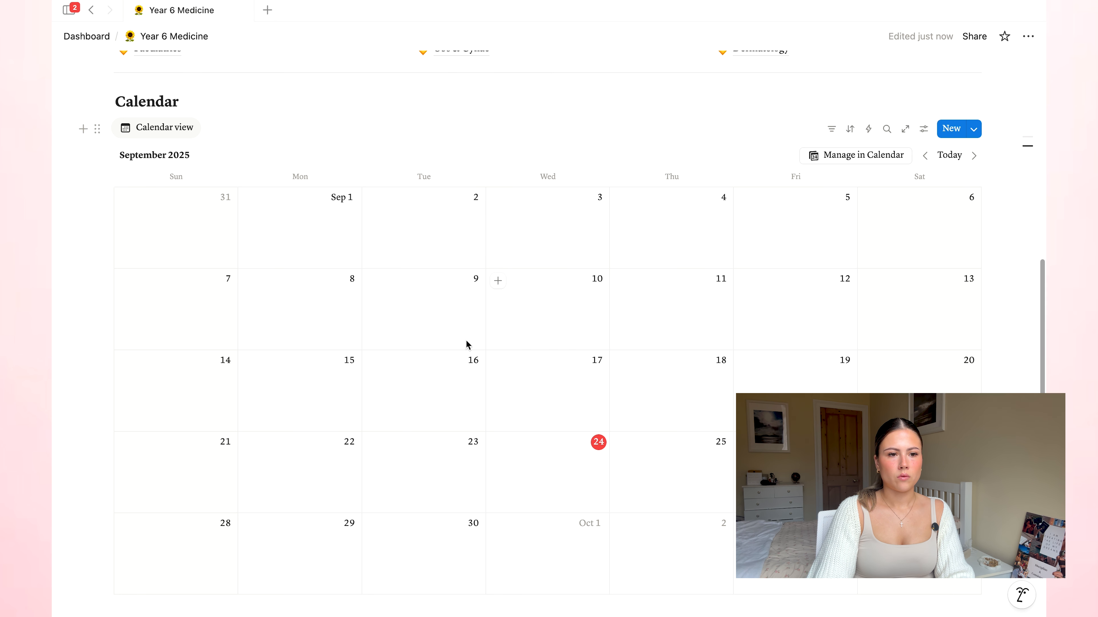
scroll(380, 286, "down", 1)
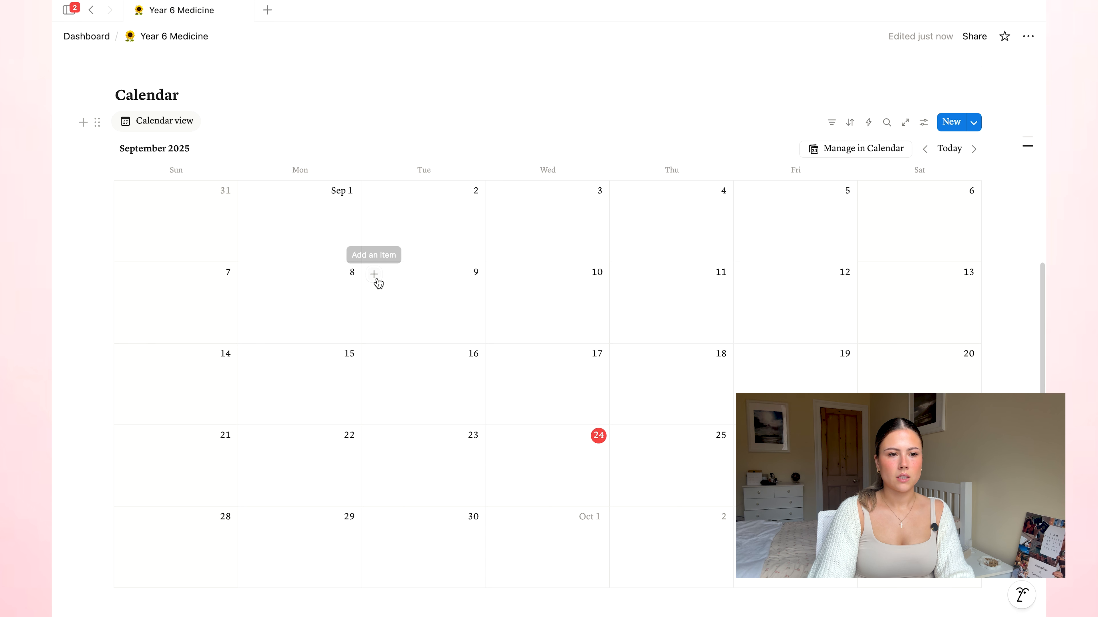
left_click(376, 278)
type("Due date")
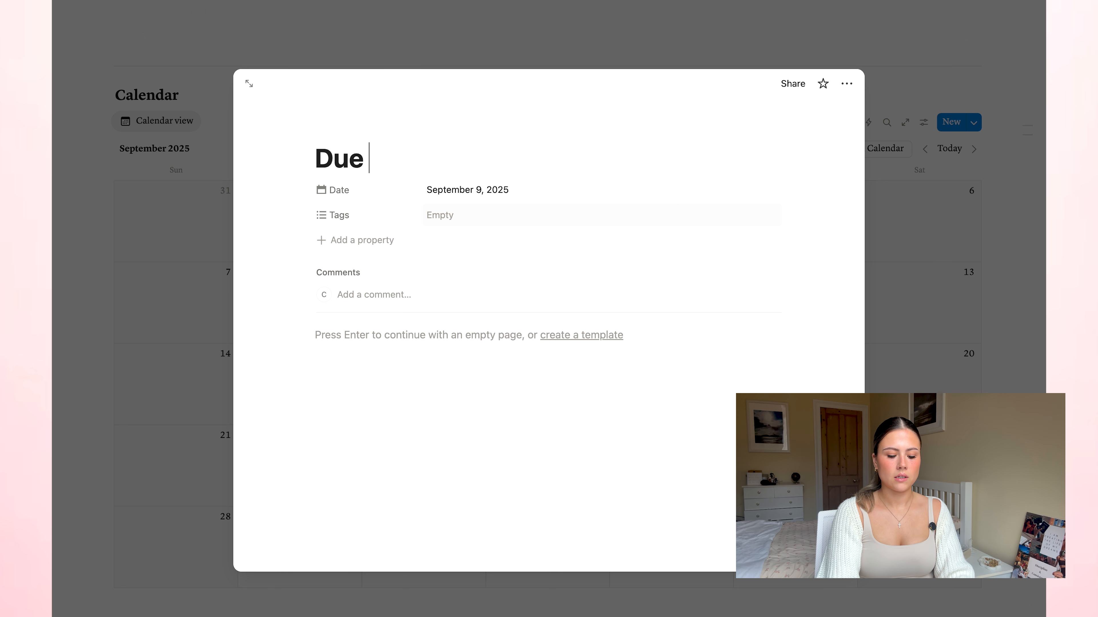
Add a Select property to the Due date item and change its type to Status.
left_click(339, 215)
left_click(382, 258)
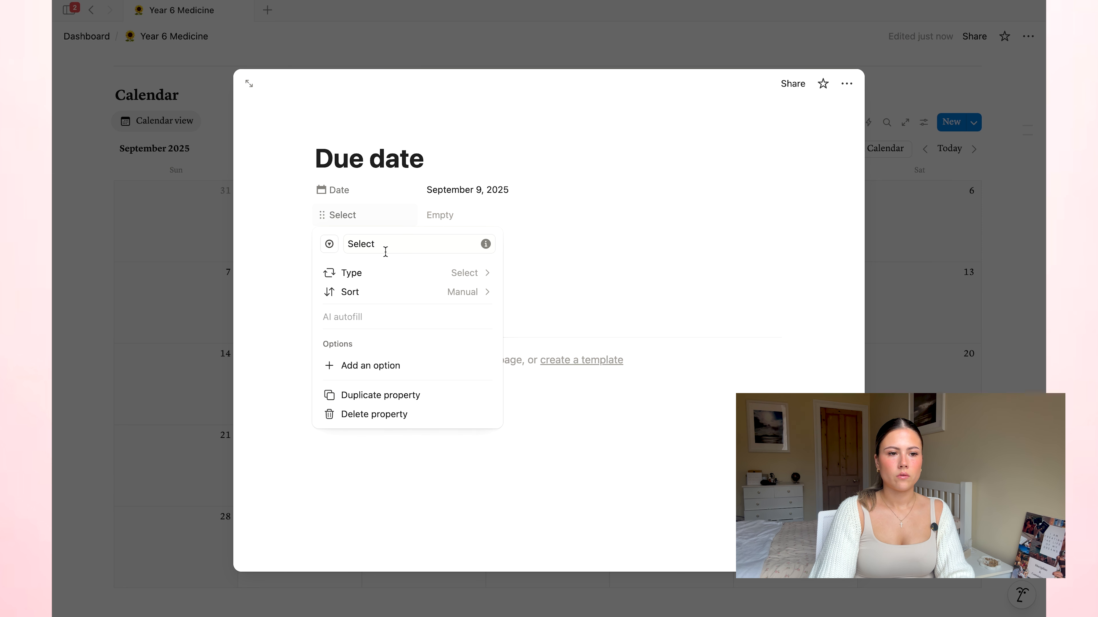
left_click(335, 246)
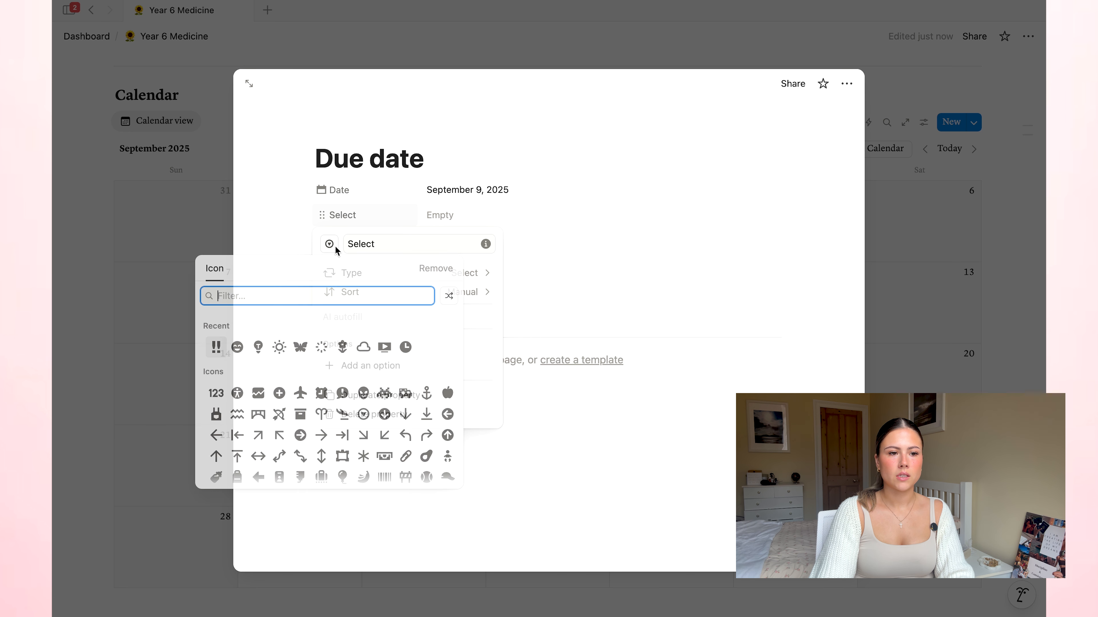
left_click(335, 246)
left_click(416, 244)
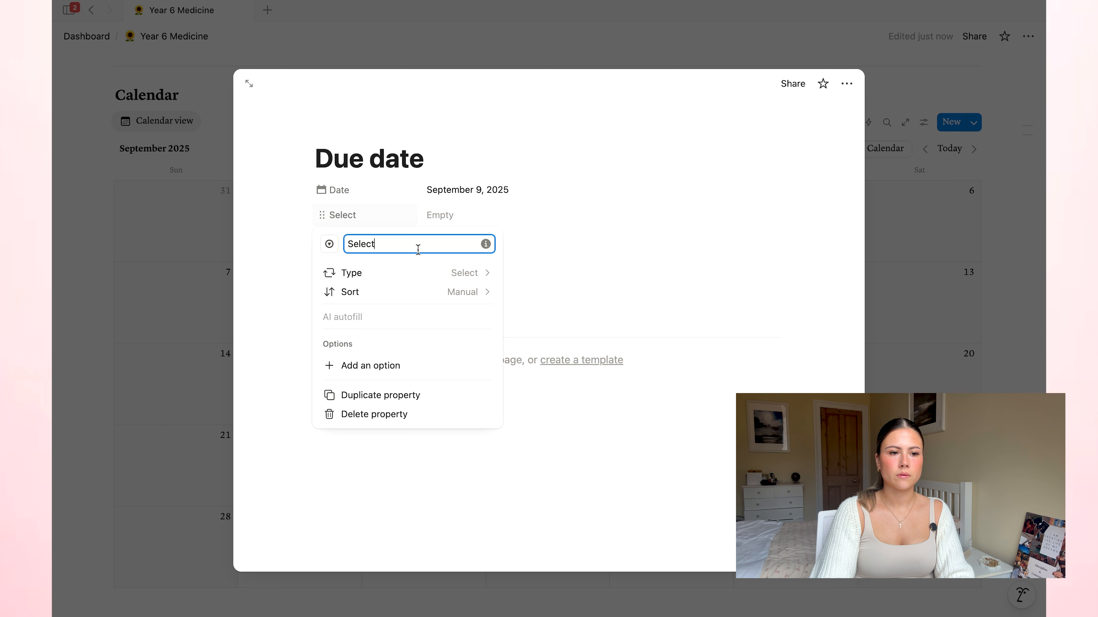
left_click(432, 273)
left_click(408, 295)
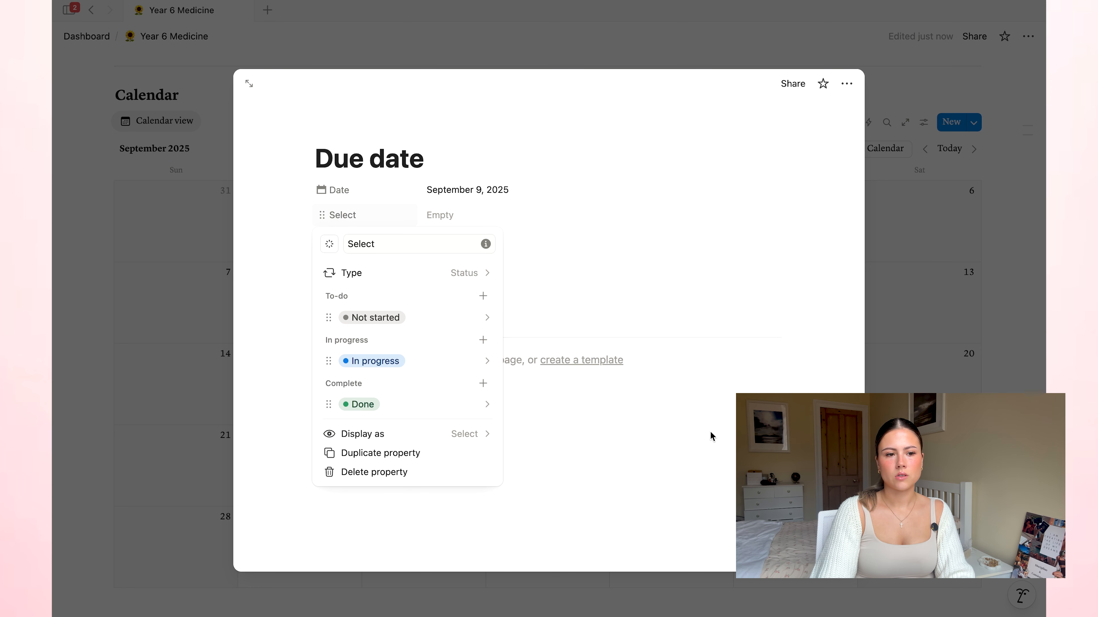
left_click(712, 445)
Set the Due date item's status to In progress and close the item.
left_click(468, 217)
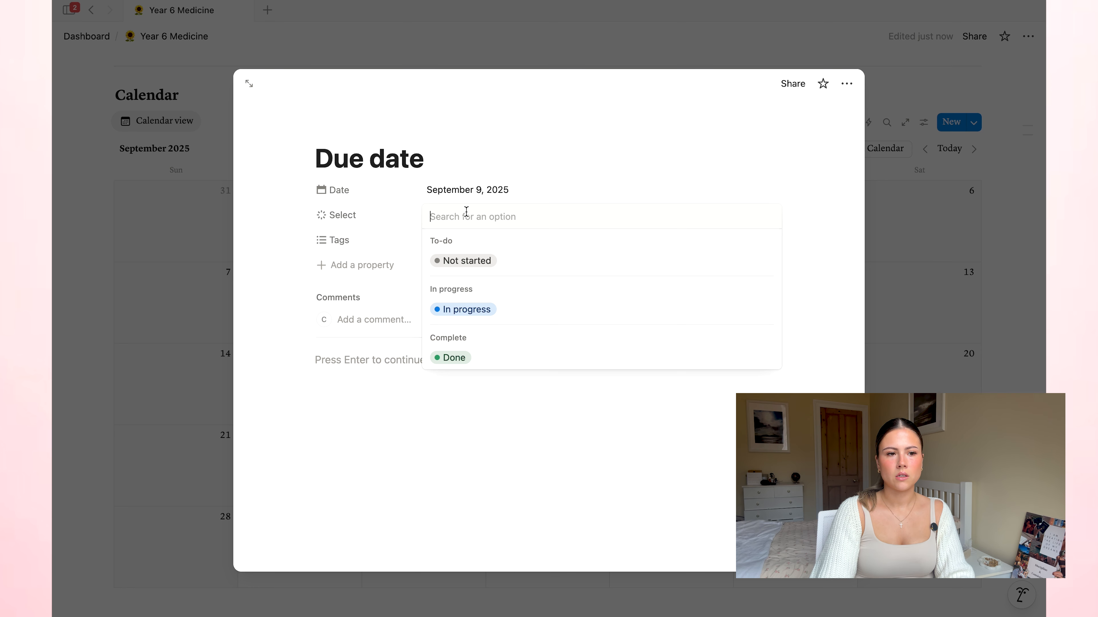
left_click(483, 306)
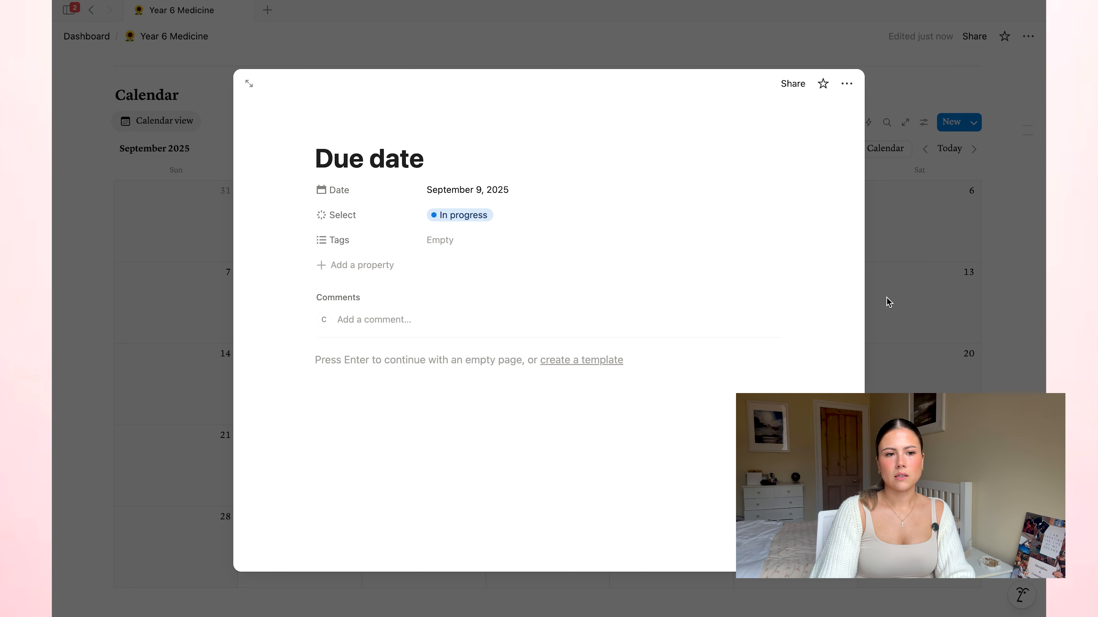
left_click(907, 334)
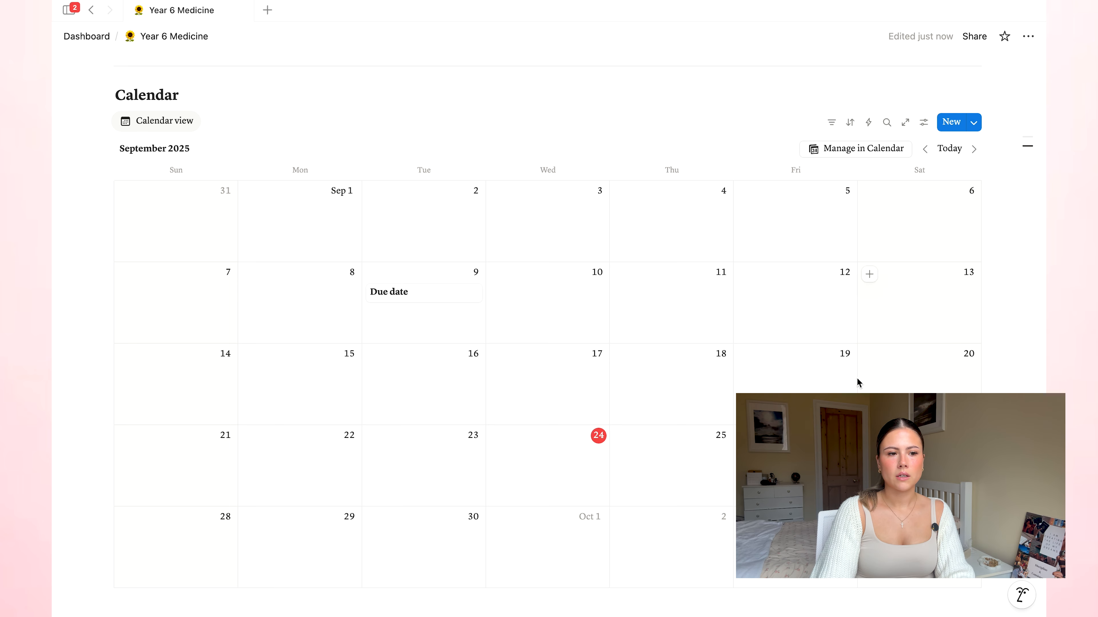
Reopen the Due date item and write the note "Remember...." in its page body.
left_click(436, 305)
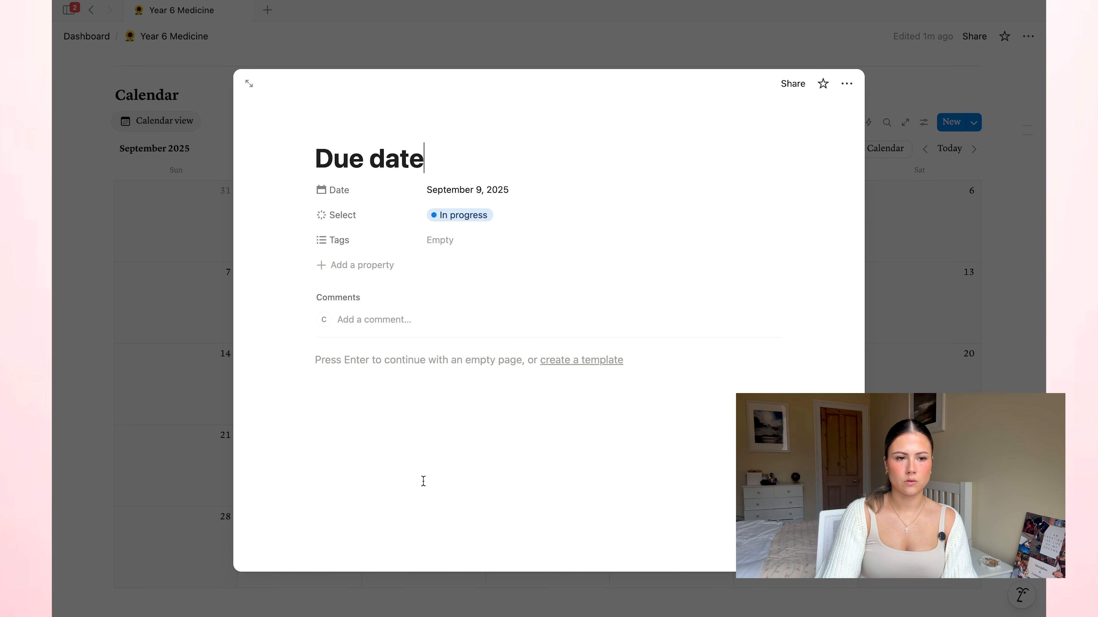
left_click(484, 373)
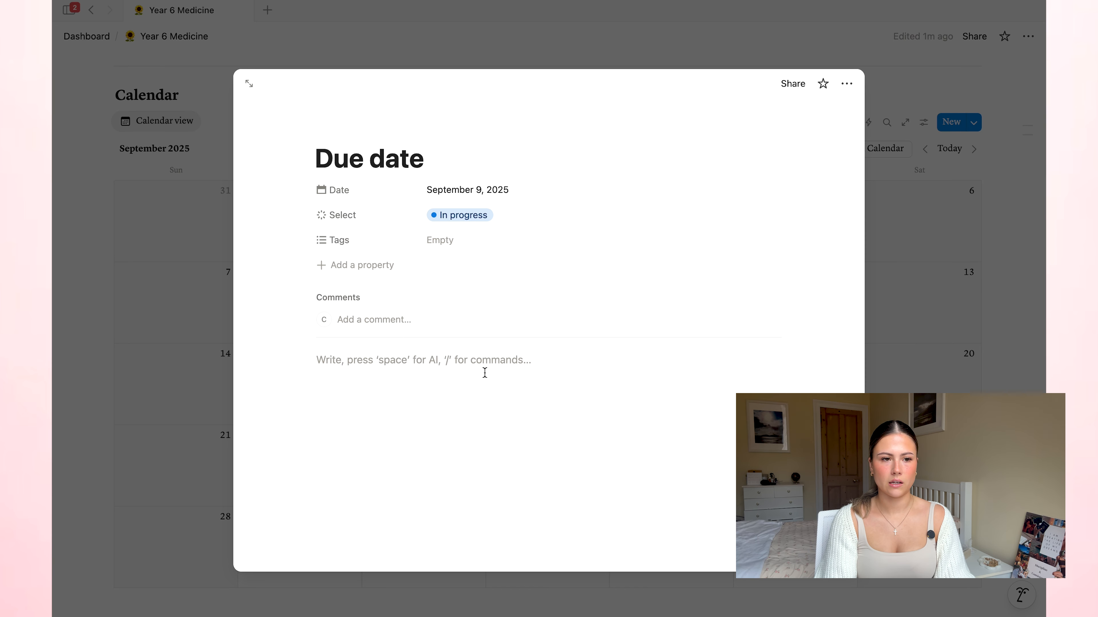
type("Remember....")
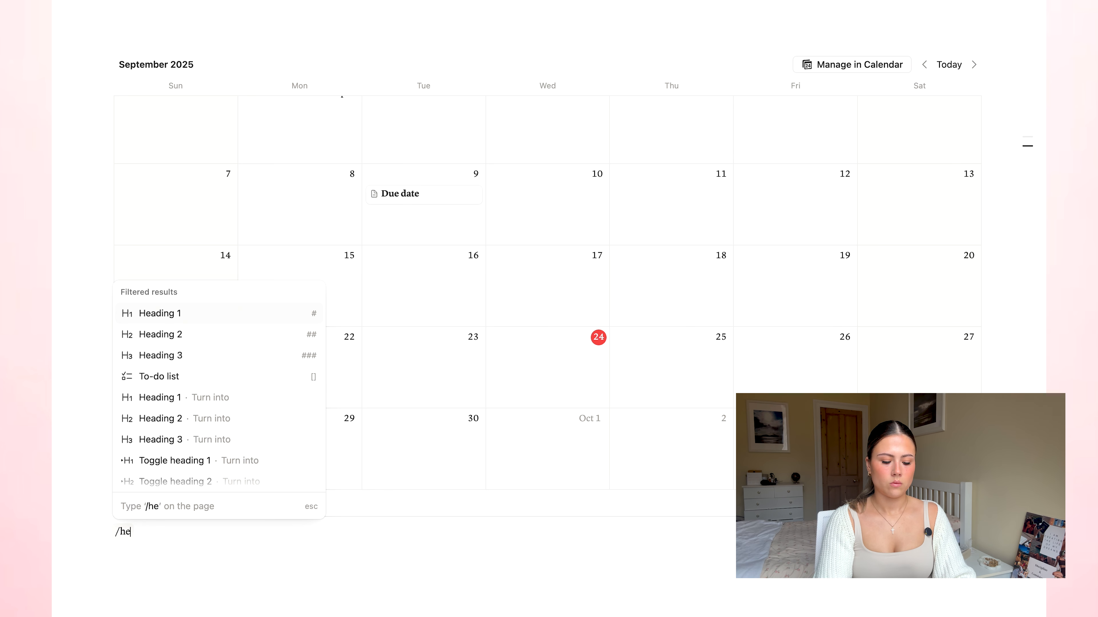
Add a Heading 2 block reading "Study Tracker" beneath the calendar.
type("ad2")
key("Return")
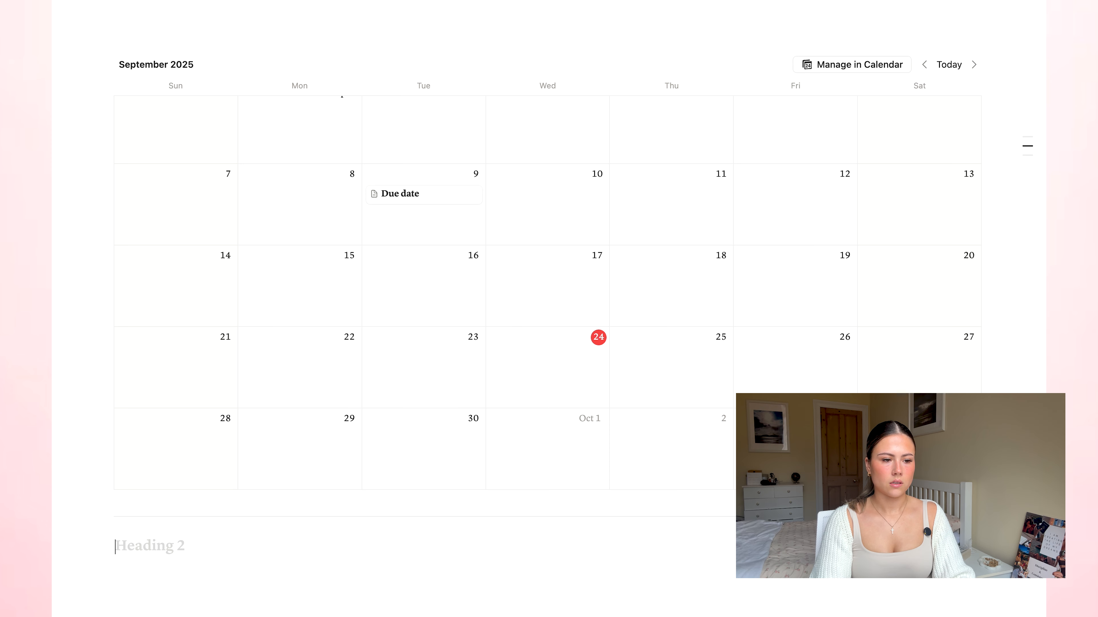
type("Stu")
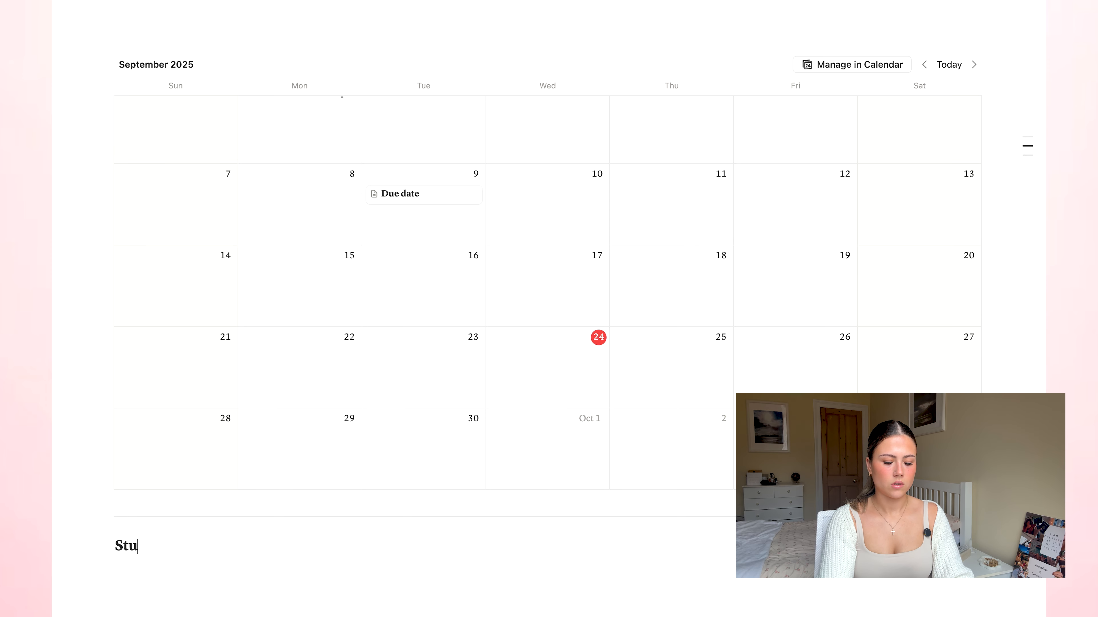
type("dy Tracker")
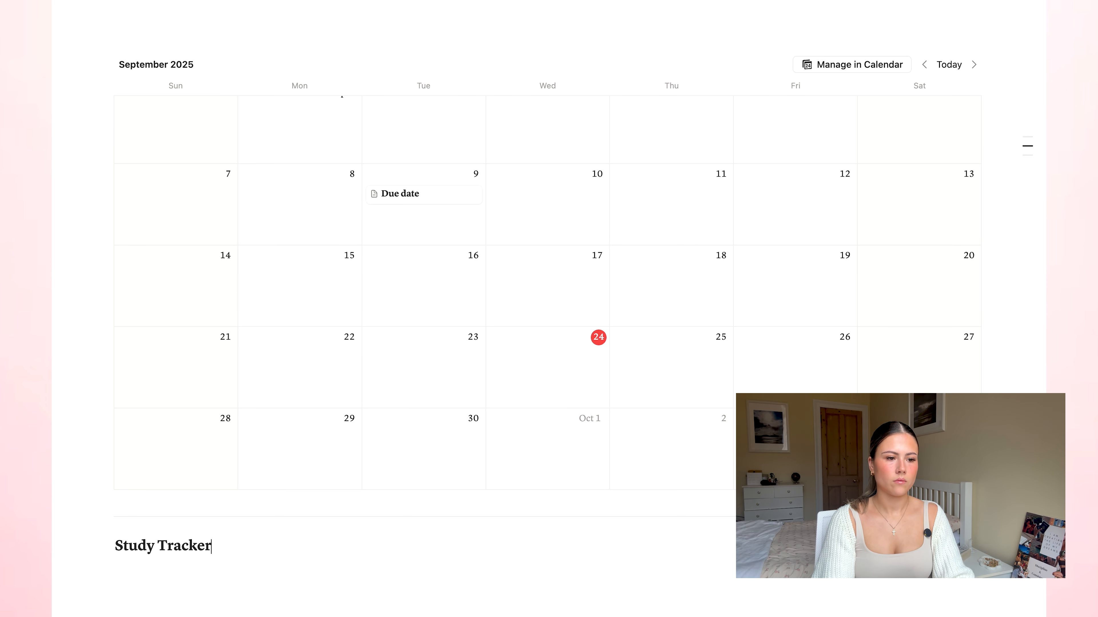
Insert a board view under the Study Tracker heading, using a new empty database as its source.
scroll(493, 544, "down", 3)
scroll(277, 322, "down", 1)
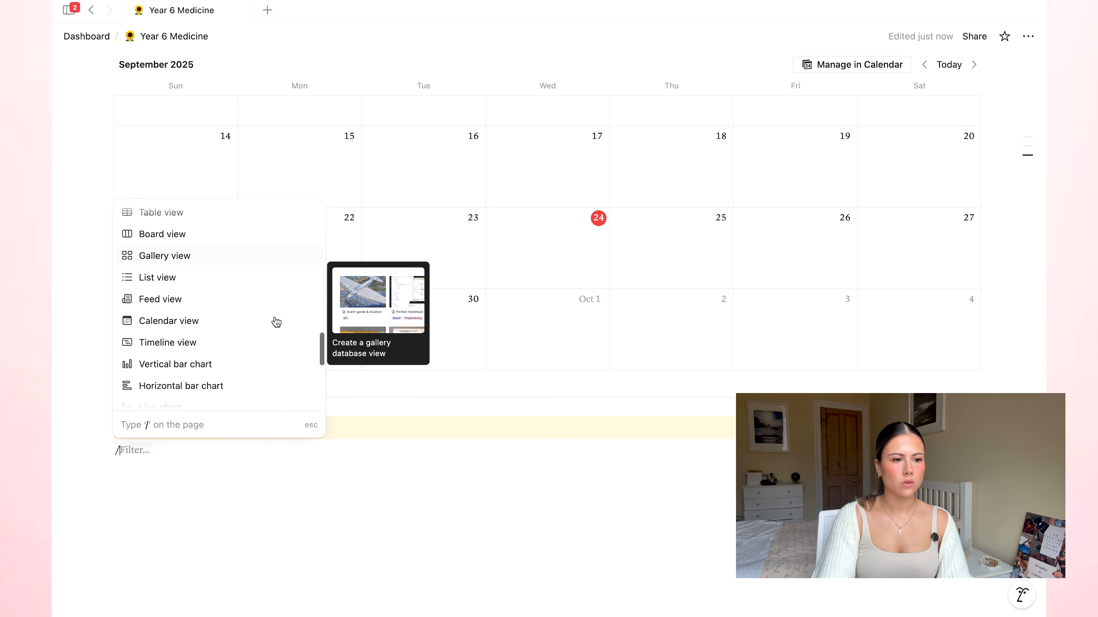
scroll(277, 322, "up", 1)
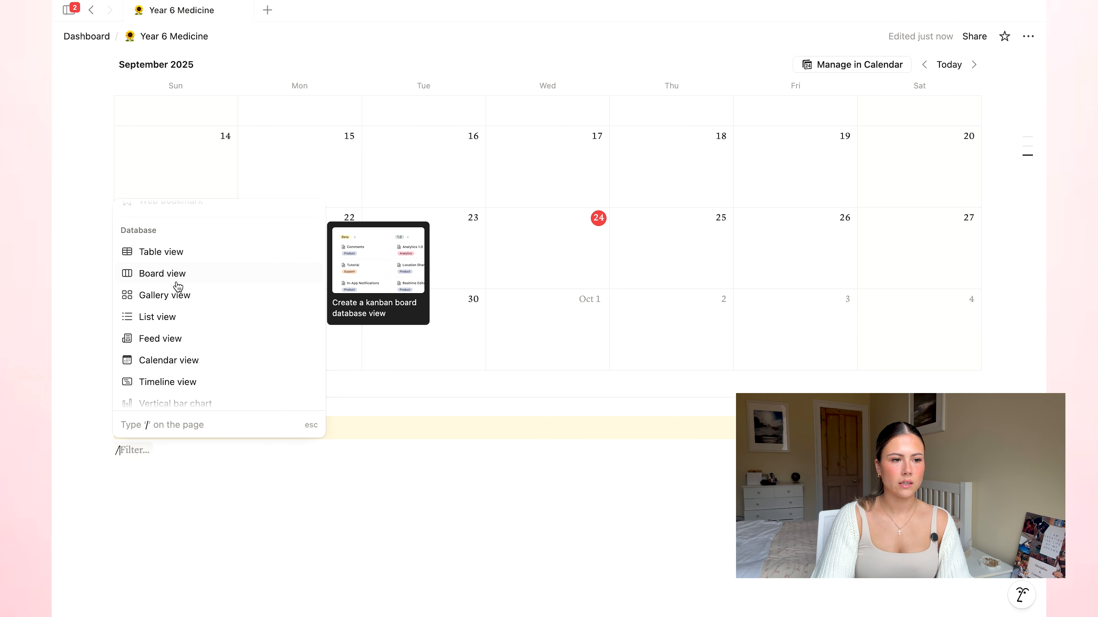
left_click(205, 276)
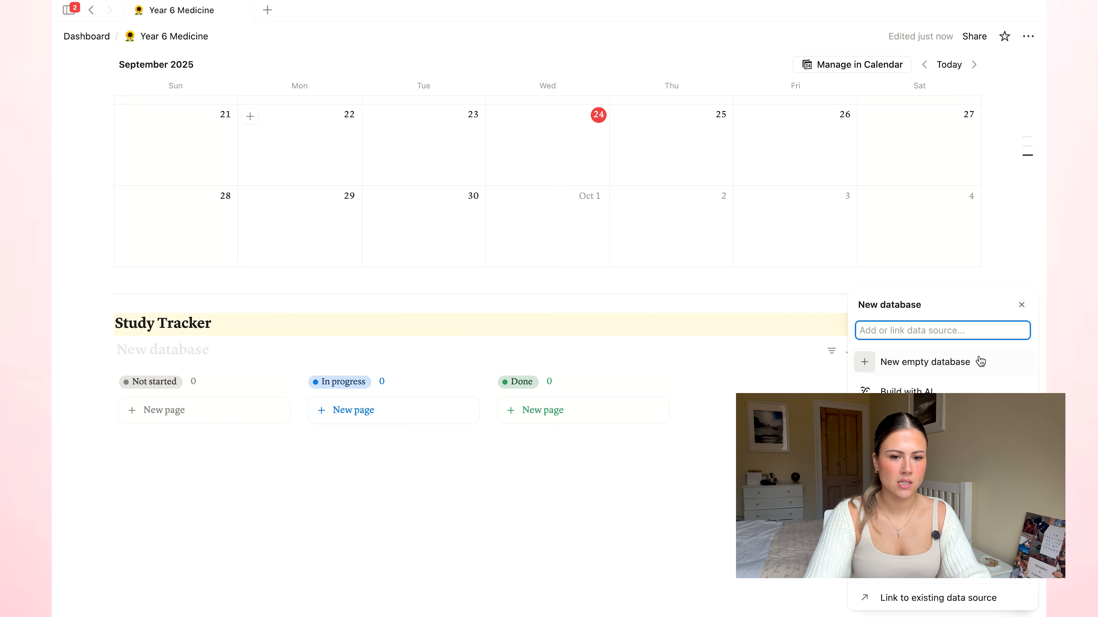
left_click(963, 362)
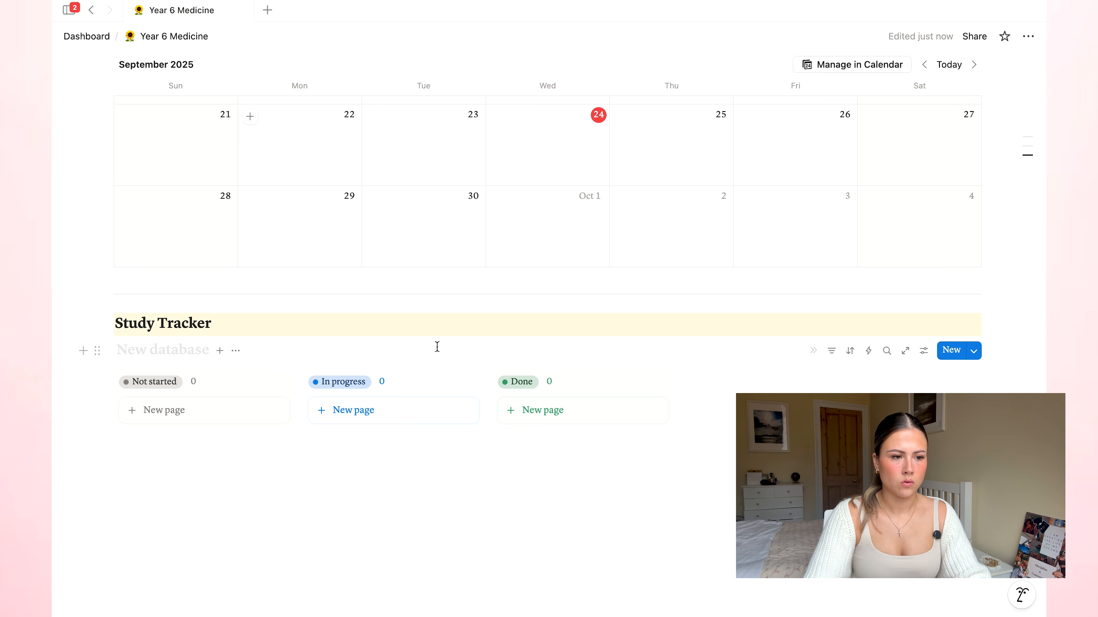
left_click(132, 352)
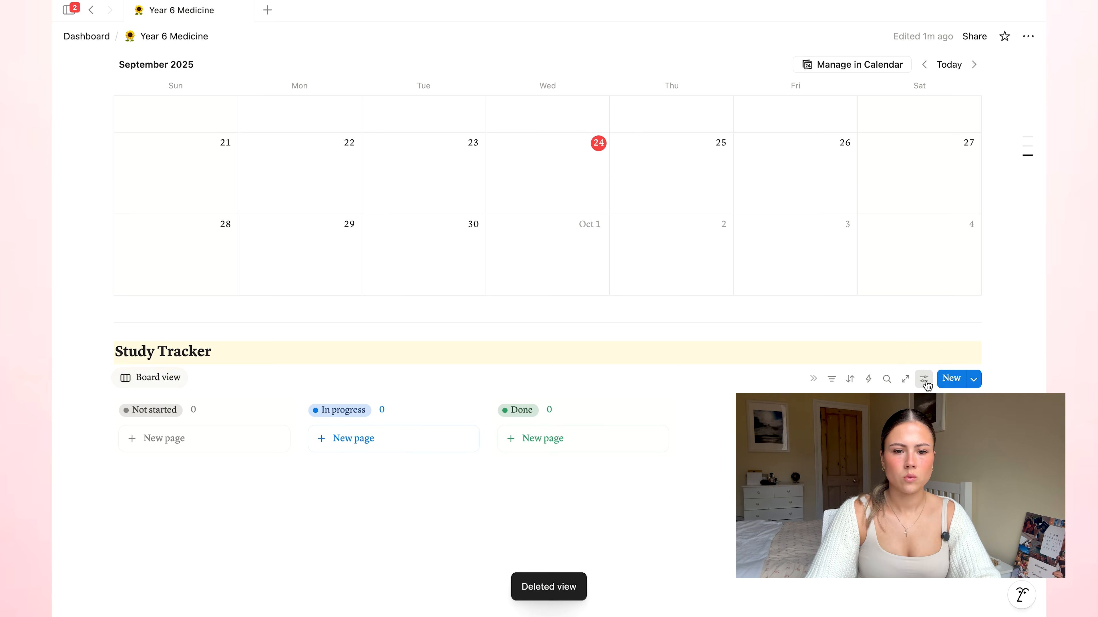
Examine the Study Tracker board's view settings, its existing properties and the types offered for a new property.
left_click(924, 380)
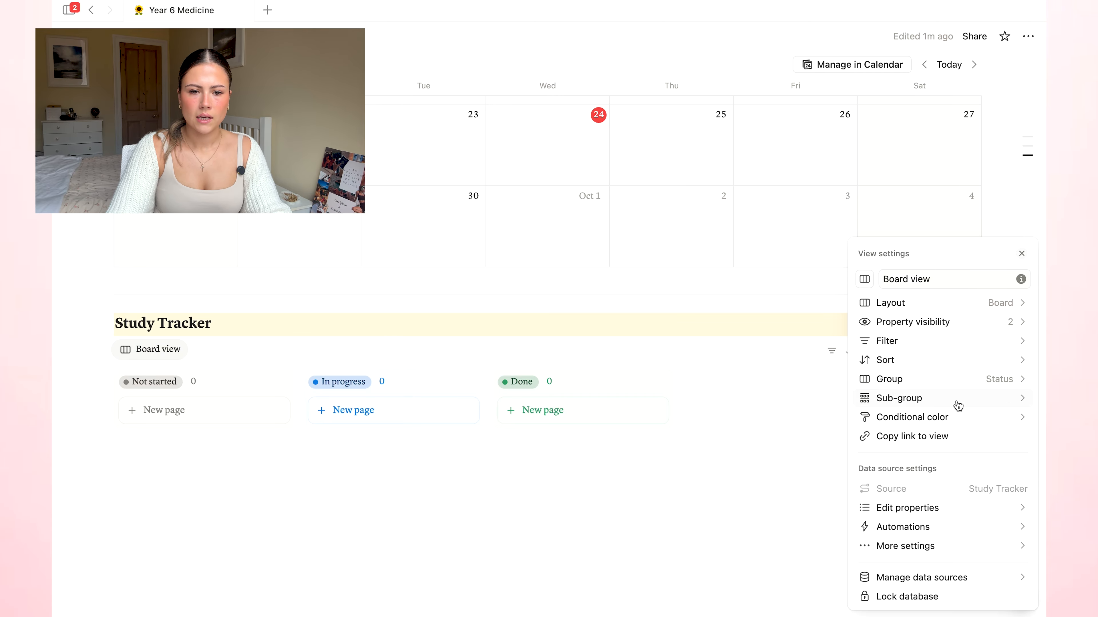
left_click(956, 509)
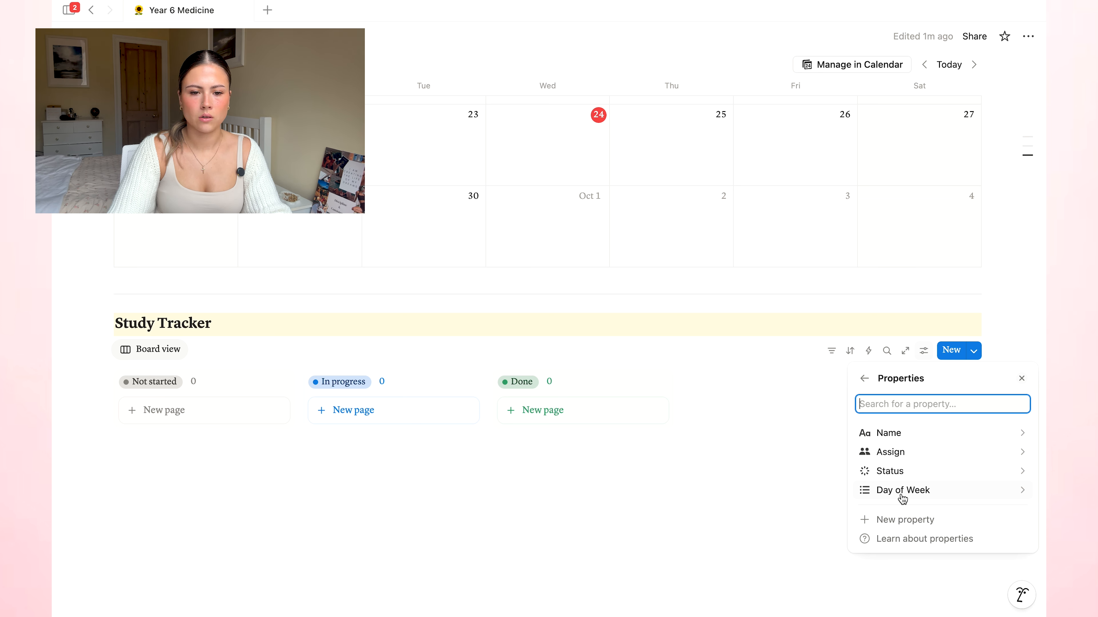
left_click(877, 524)
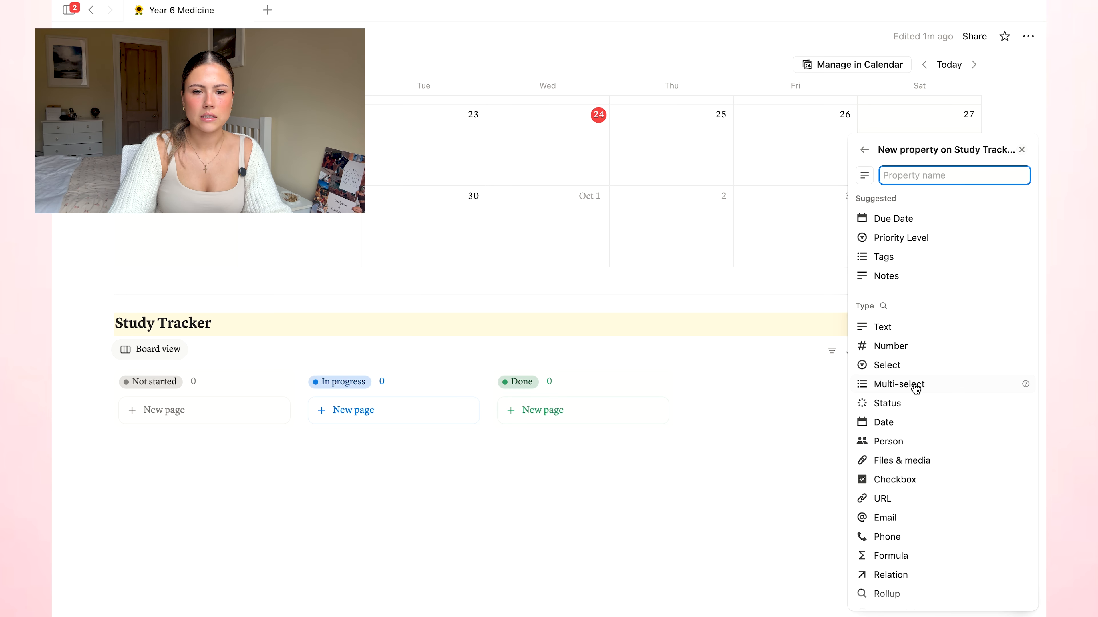
left_click(795, 429)
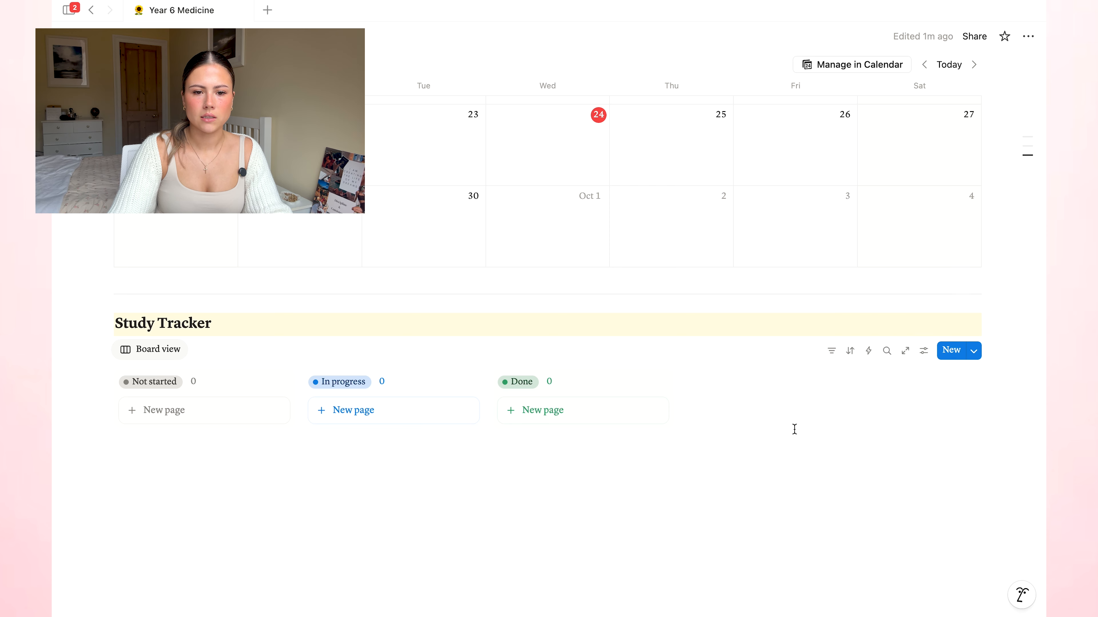
left_click(923, 351)
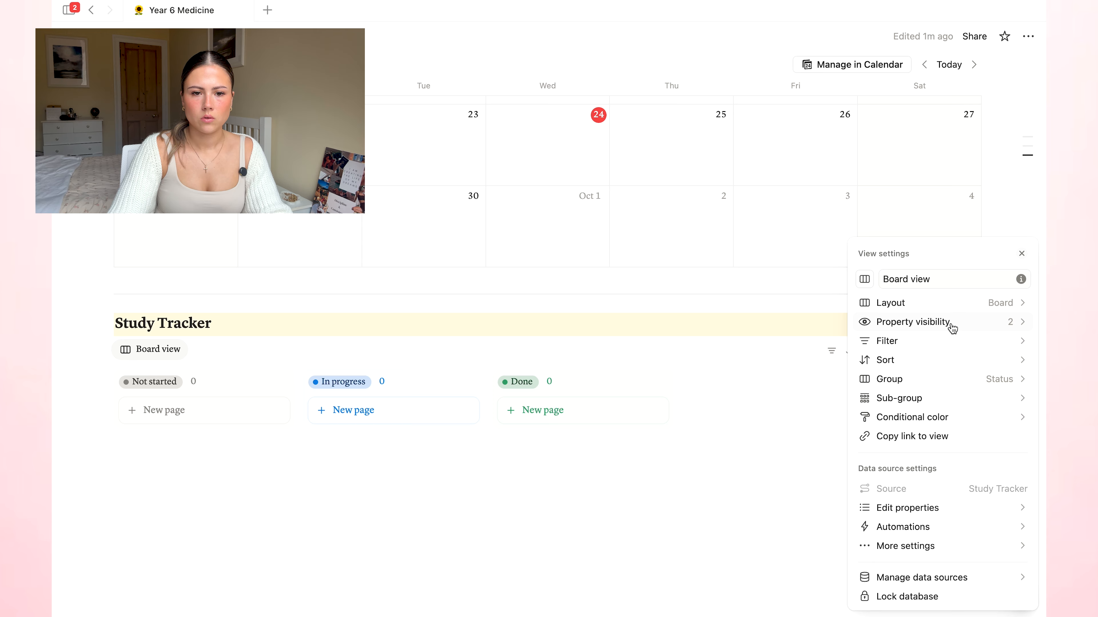
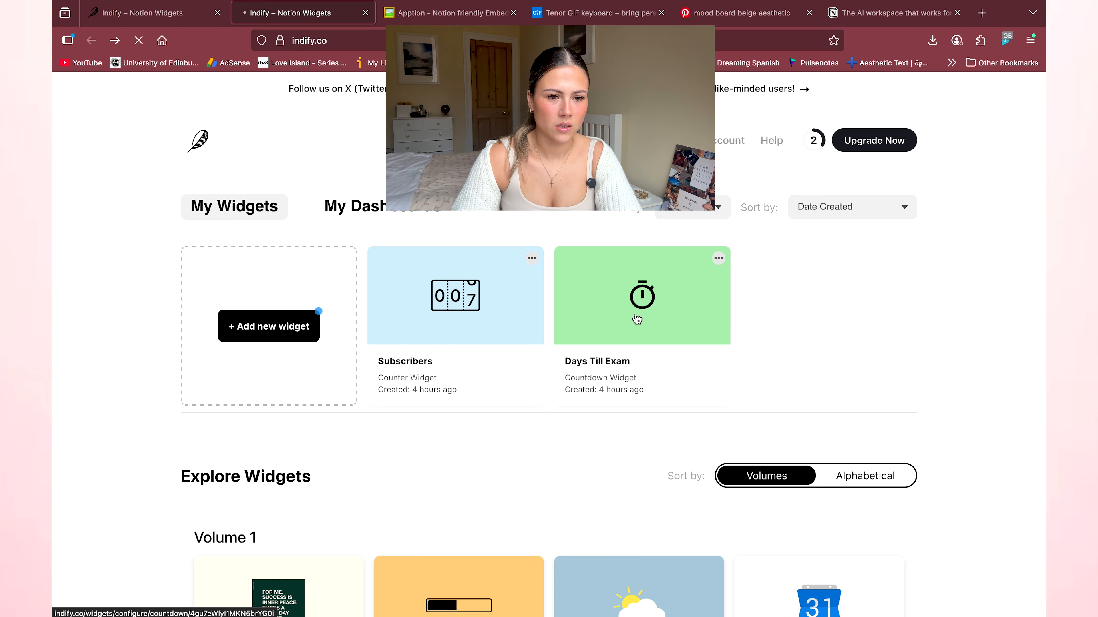
Open the "Days Till Exam" countdown widget in Indify and copy its embed link.
left_click(642, 298)
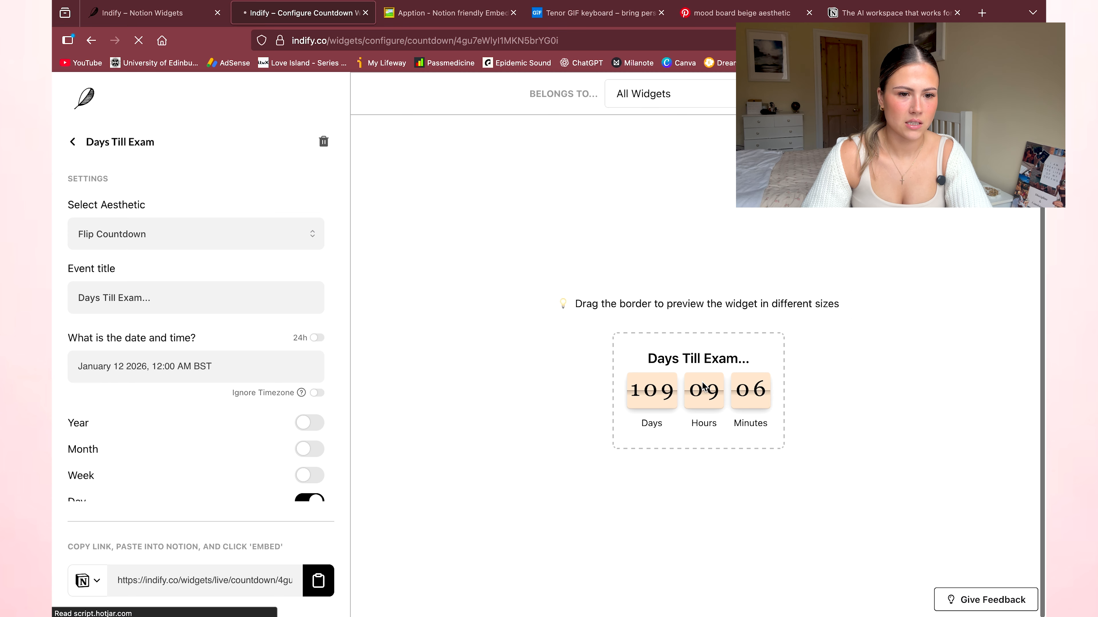
scroll(216, 205, "down", 2)
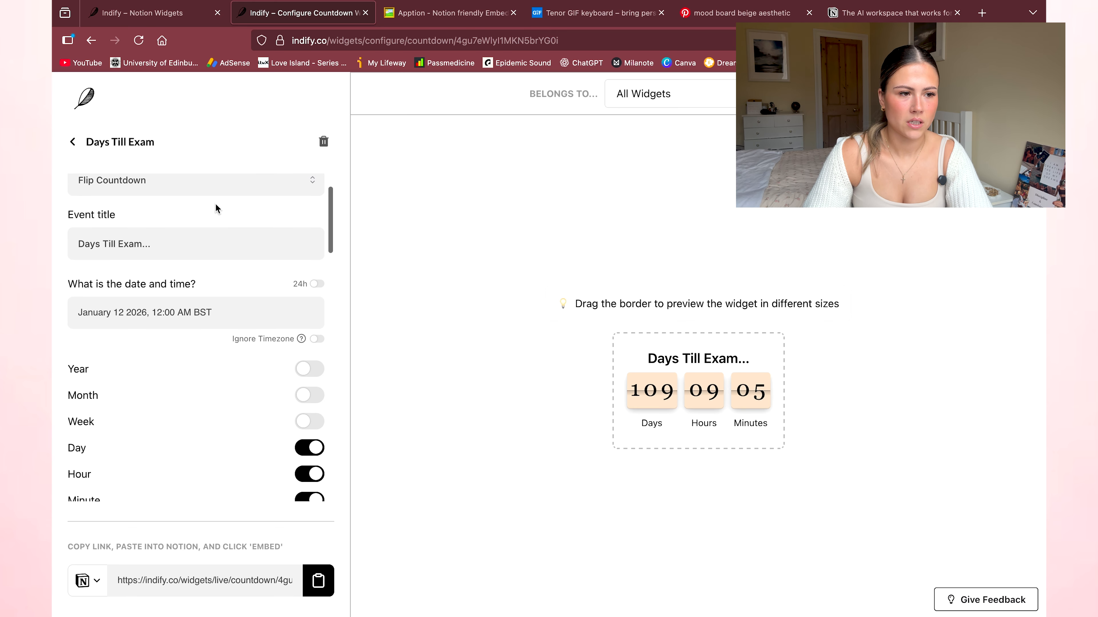
scroll(229, 295, "down", 4)
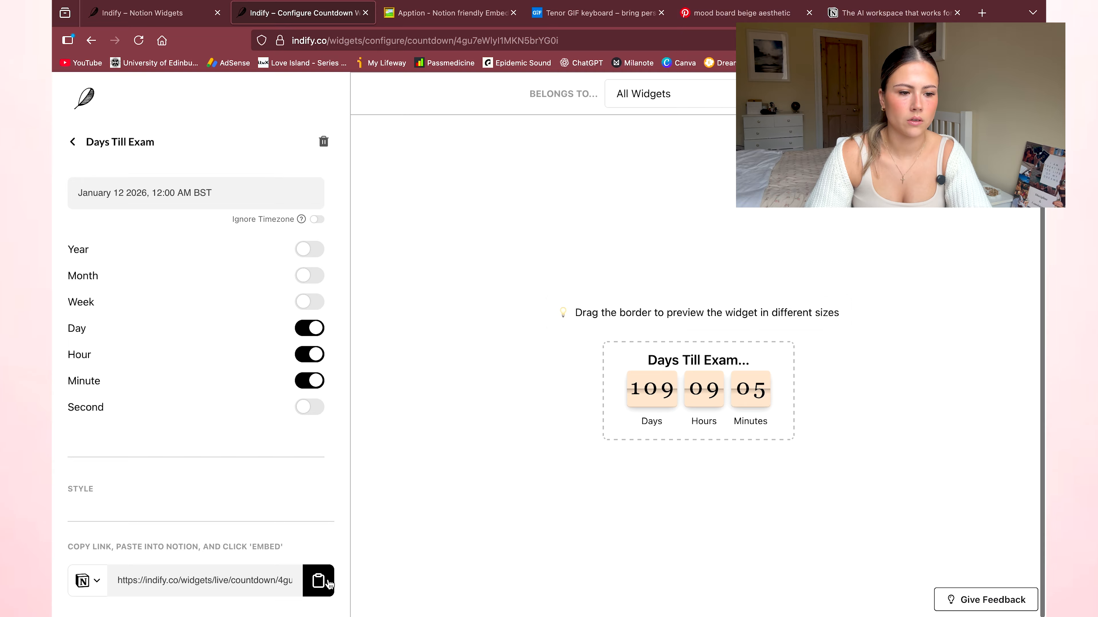
left_click(328, 583)
Switch to Notion and embed the copied countdown widget link in the empty column beside the Calendar.
key("ctrl+Left")
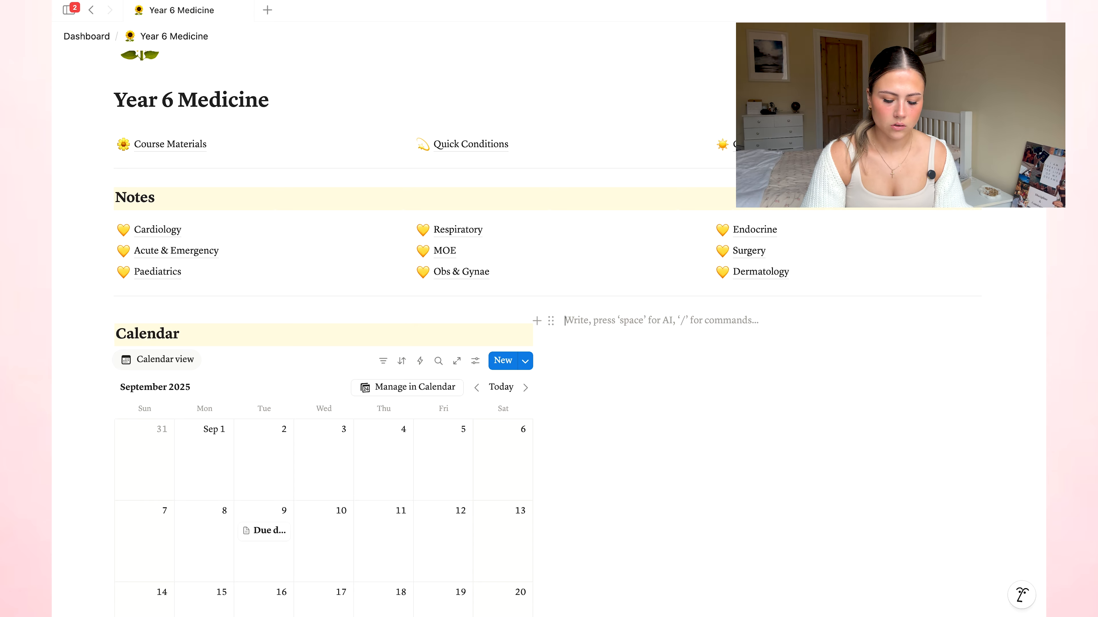
type("/emb")
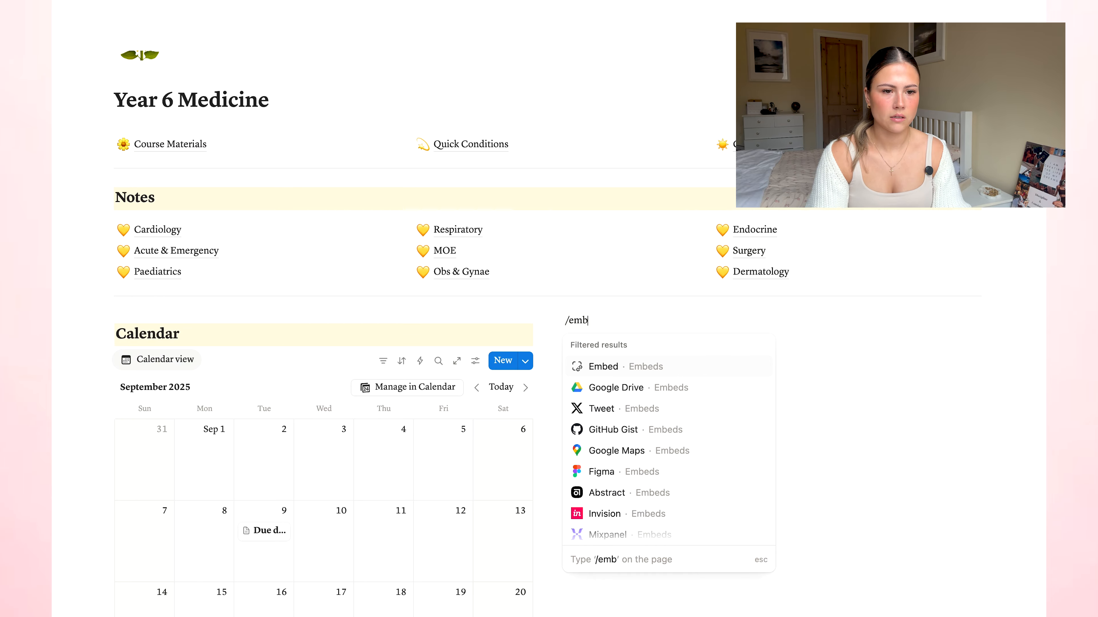
key("Return")
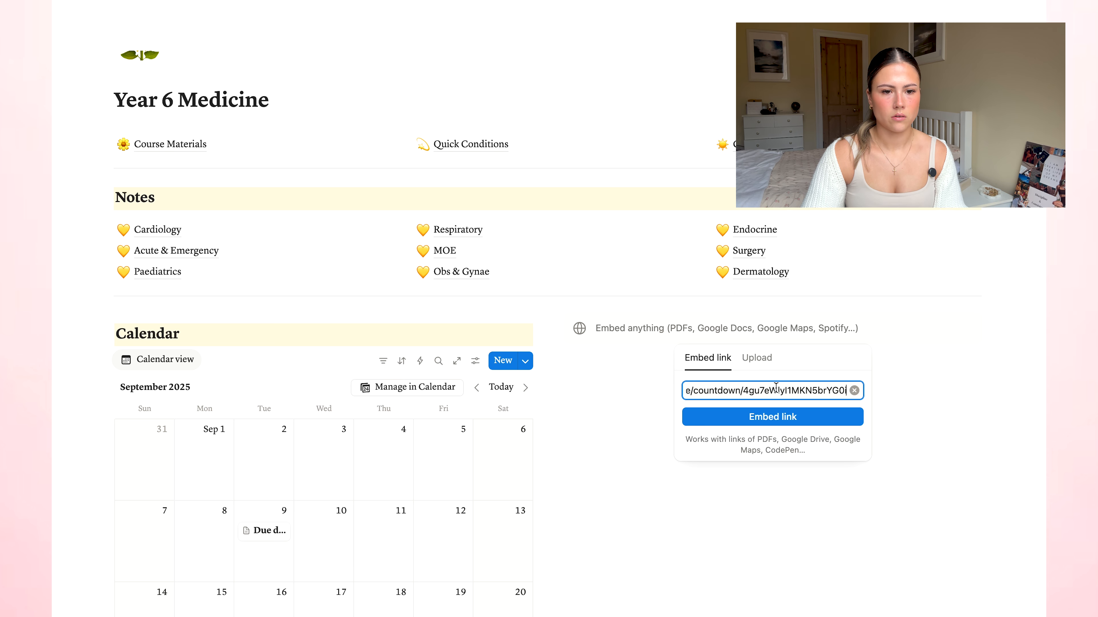
left_click(765, 417)
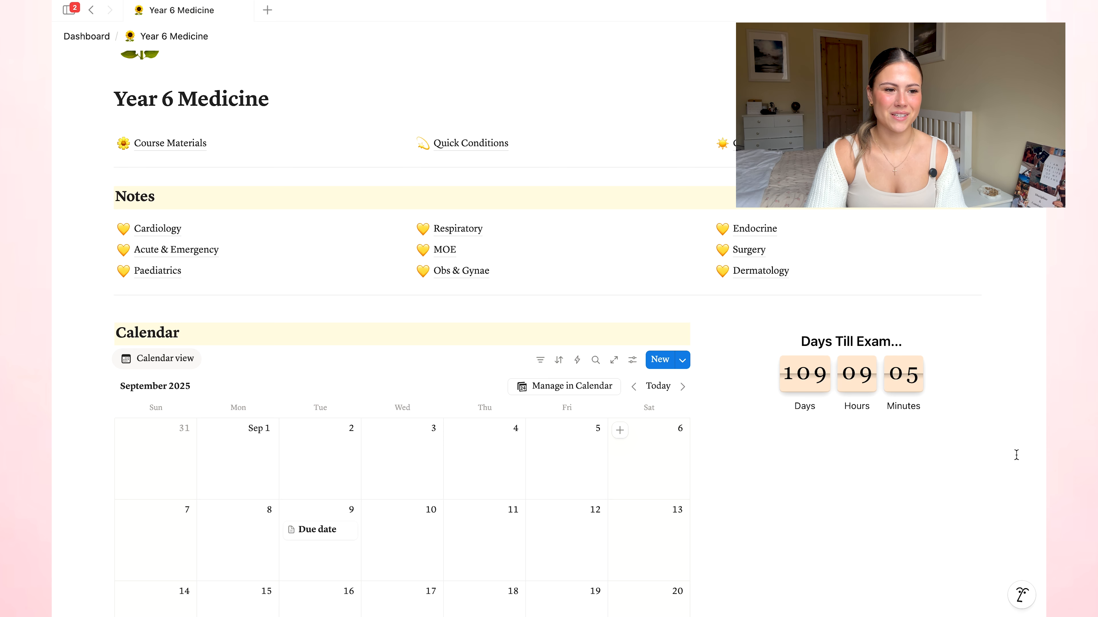
scroll(1016, 455, "up", 3)
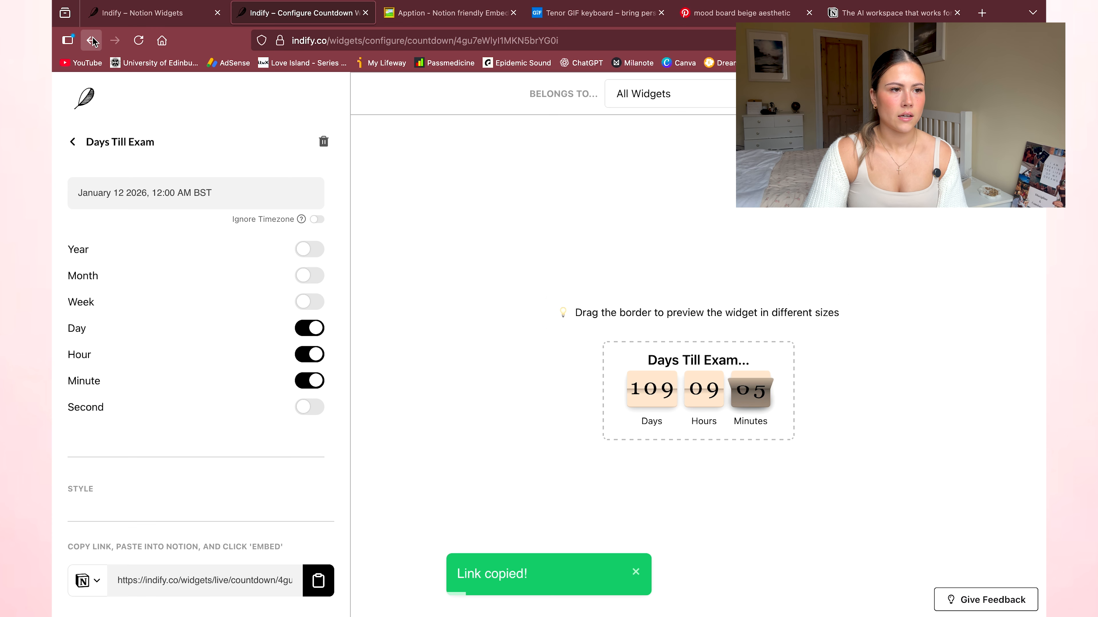
Return to the Indify widget gallery and create a new Clock widget titled "Clock".
left_click(92, 40)
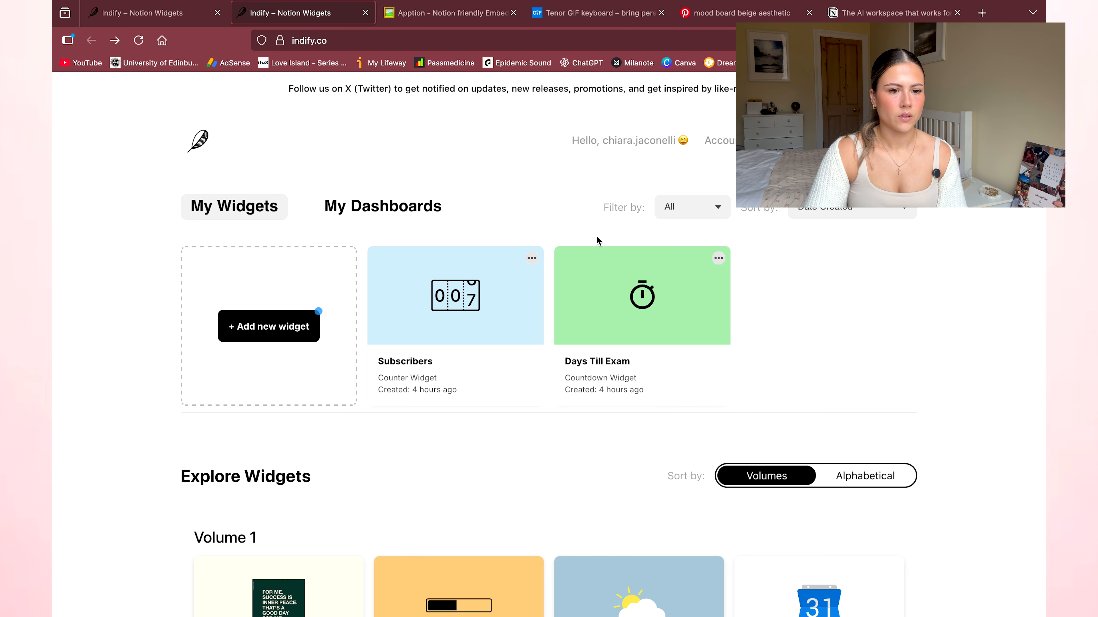
scroll(867, 345, "down", 5)
mouse_move(301, 290)
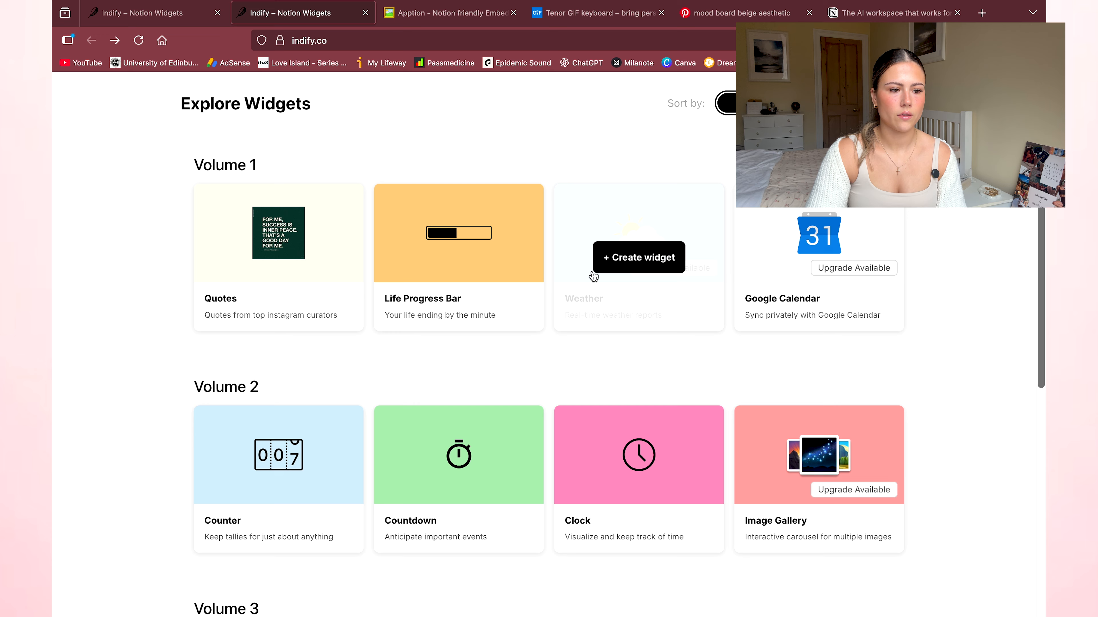
scroll(951, 312, "down", 6)
mouse_move(633, 254)
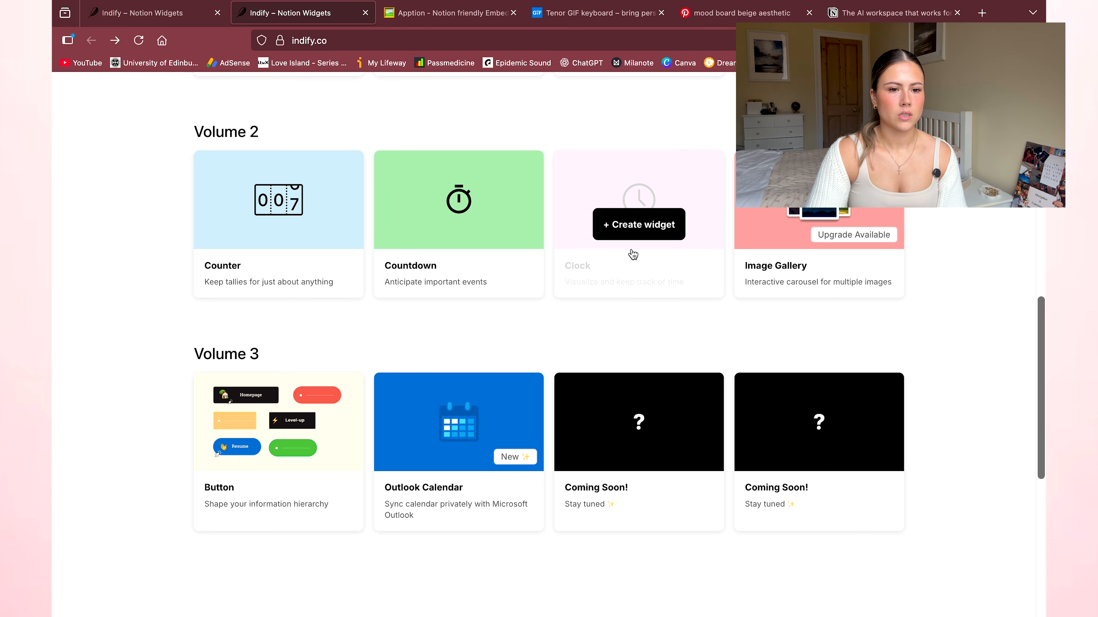
left_click(676, 190)
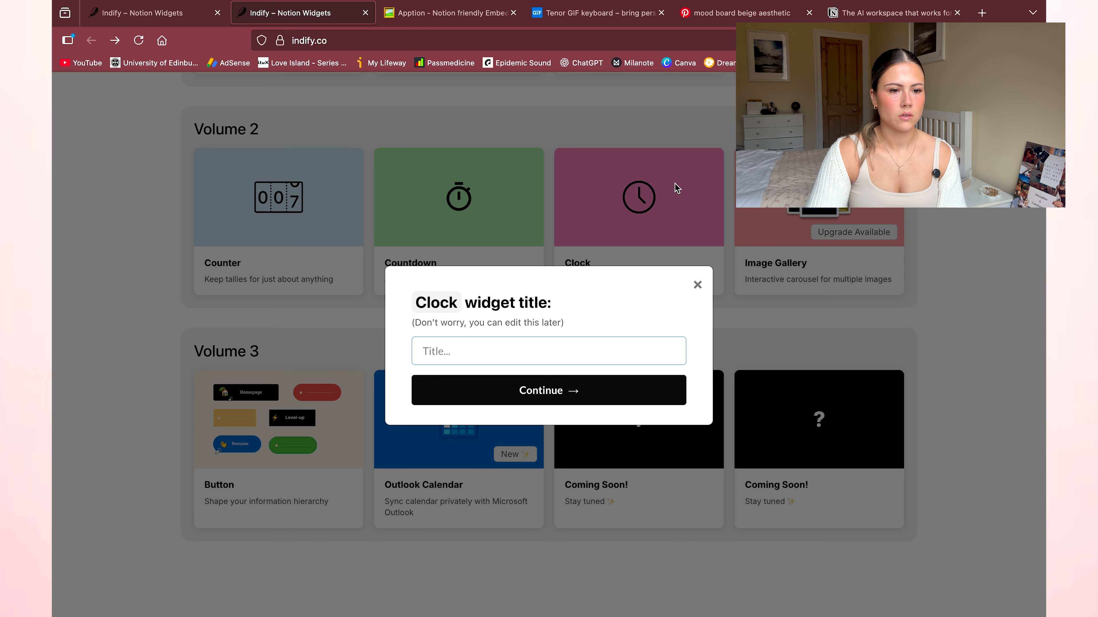
left_click(549, 391)
Set the clock widget's digit font family to Serif and copy its embed link.
left_click(236, 358)
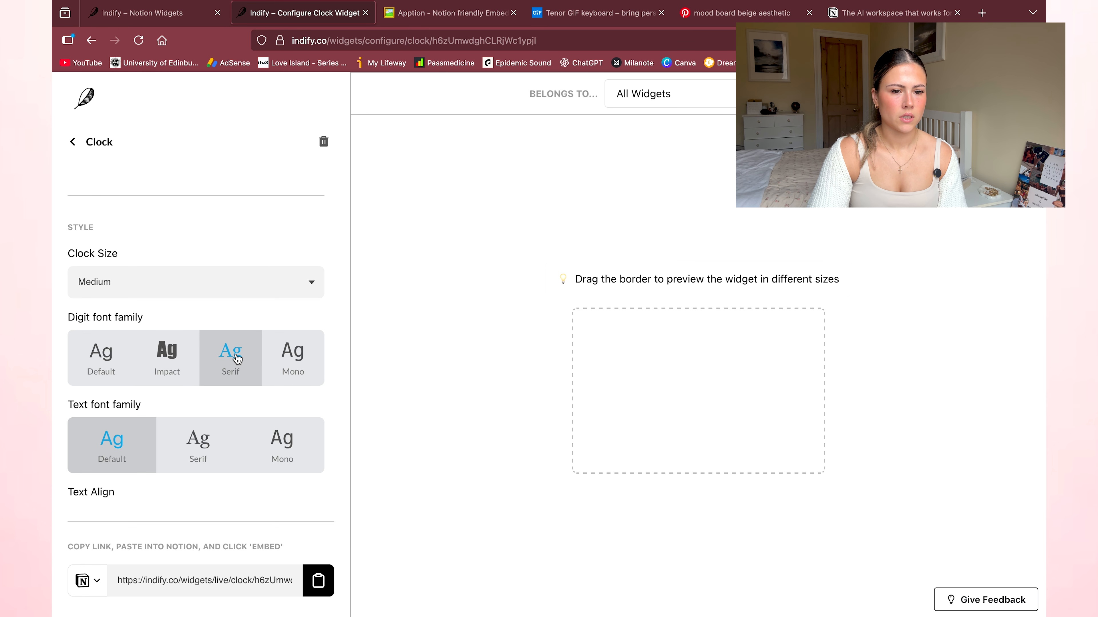
scroll(236, 358, "down", 9)
left_click(318, 580)
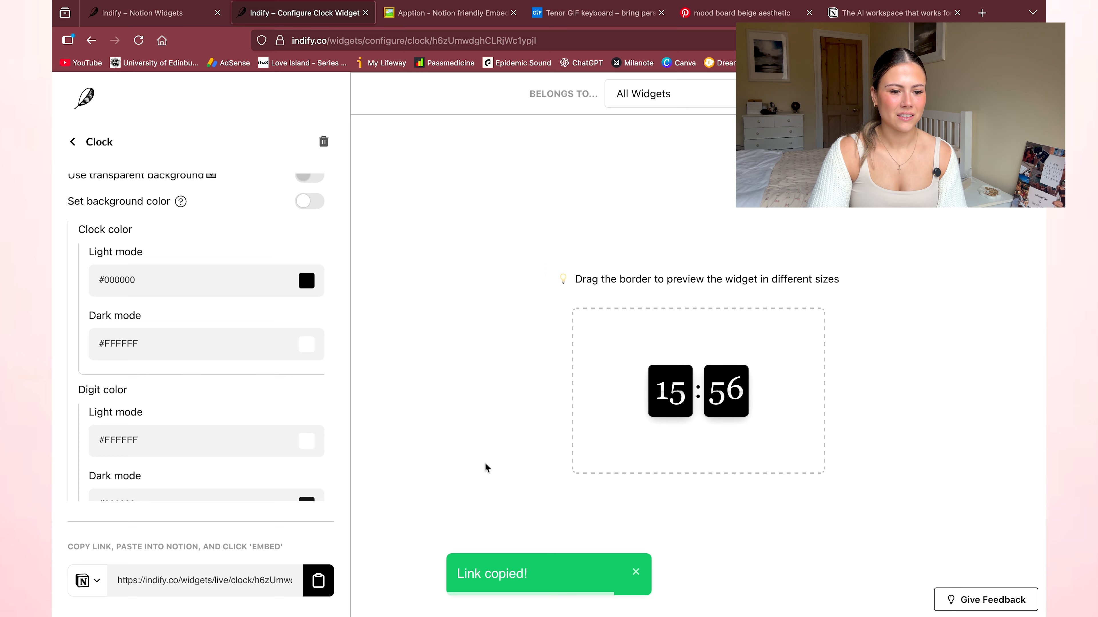
Switch to Notion and embed the copied clock widget link below the exam countdown beside the Calendar.
key("ctrl+Left")
scroll(652, 330, "down", 4)
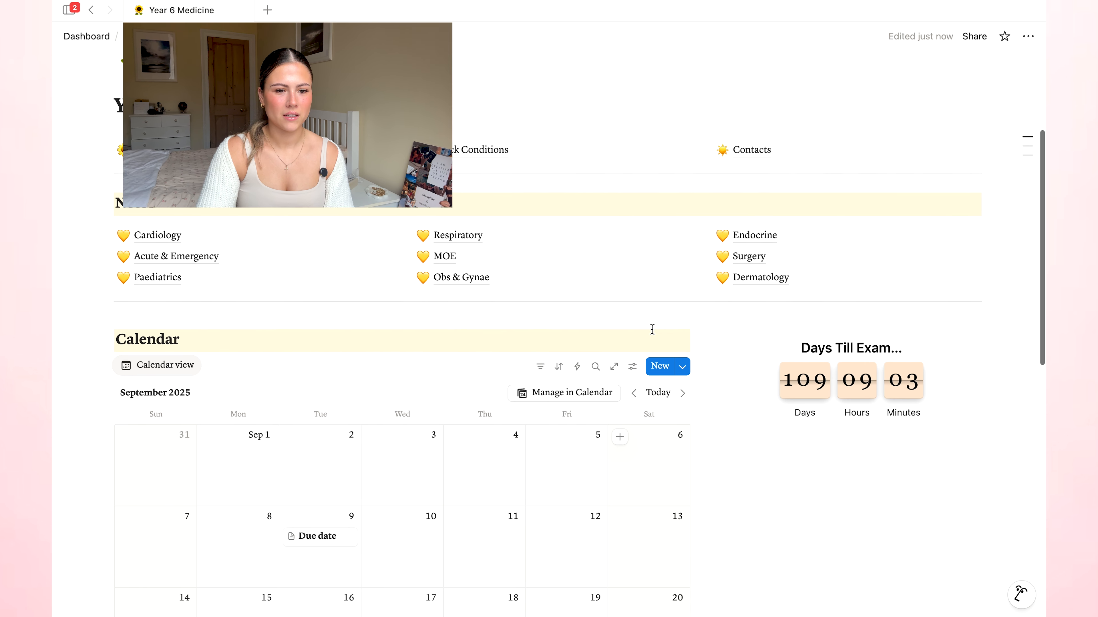
scroll(651, 329, "down", 6)
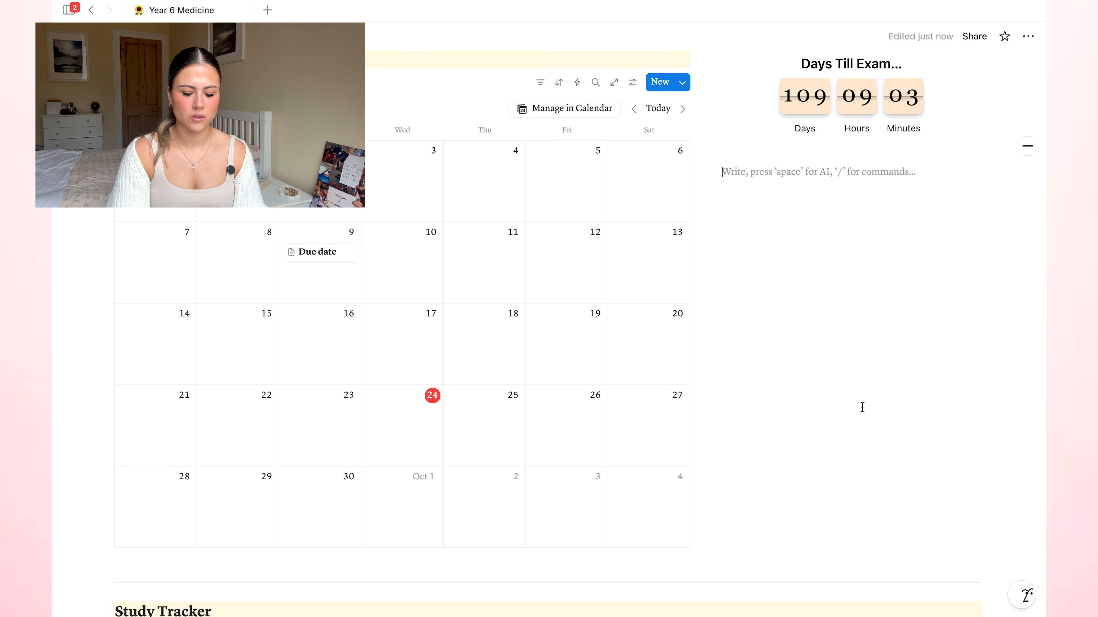
type("/")
scroll(855, 305, "down", 3)
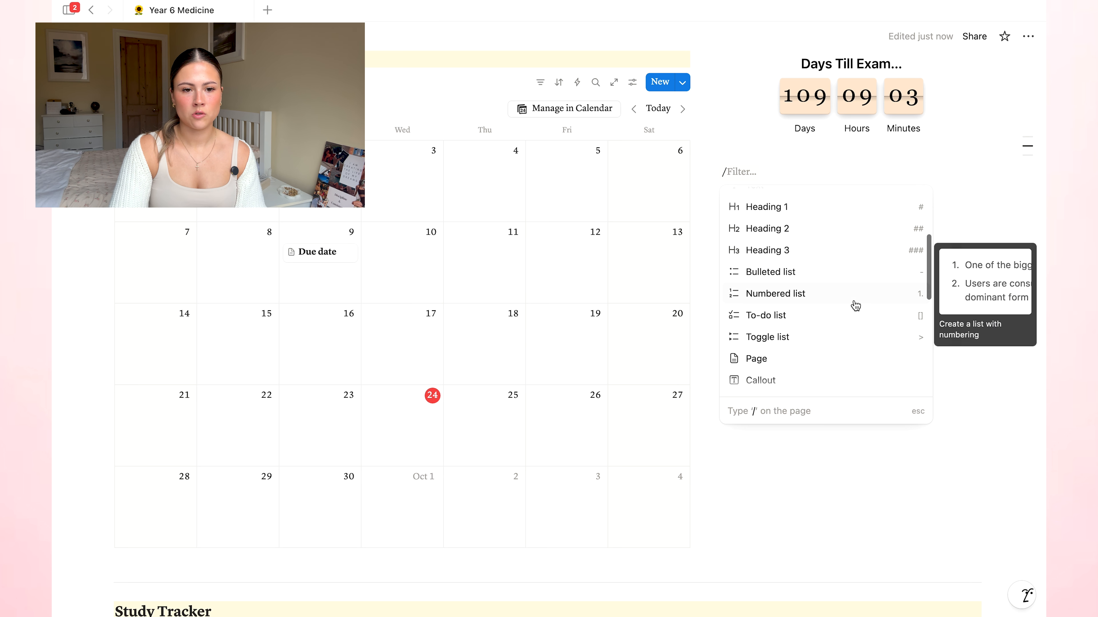
scroll(855, 306, "down", 10)
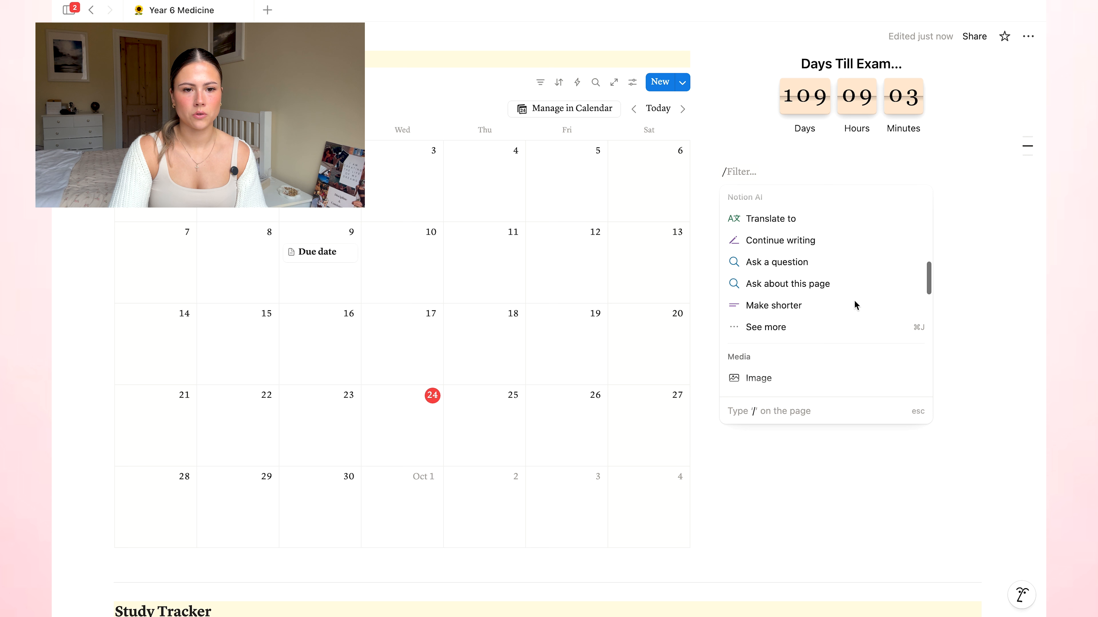
scroll(856, 306, "down", 15)
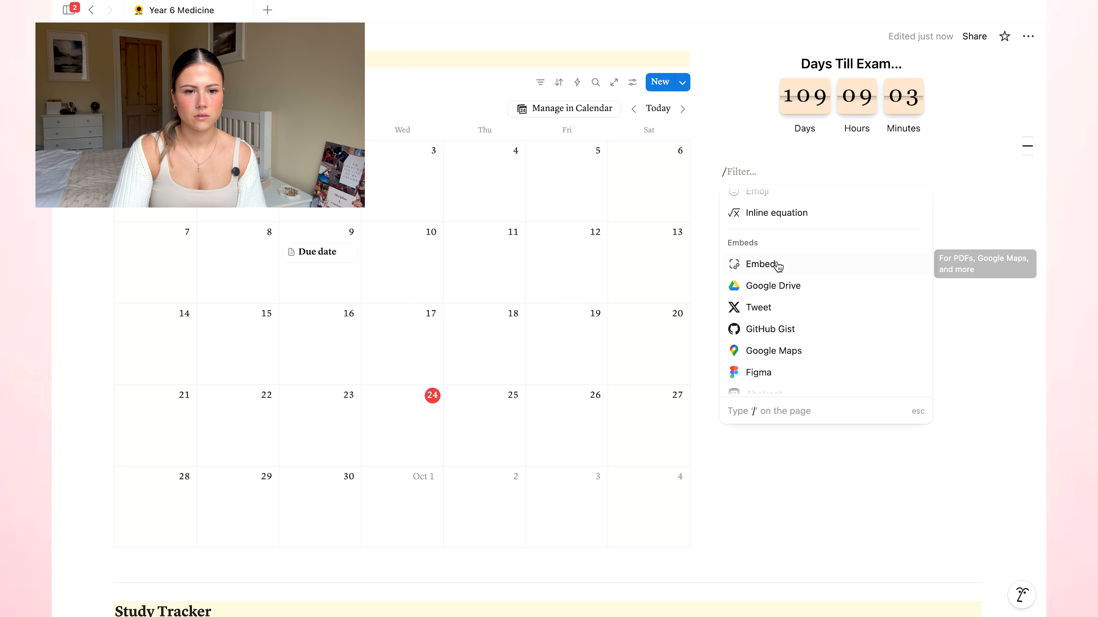
left_click(778, 265)
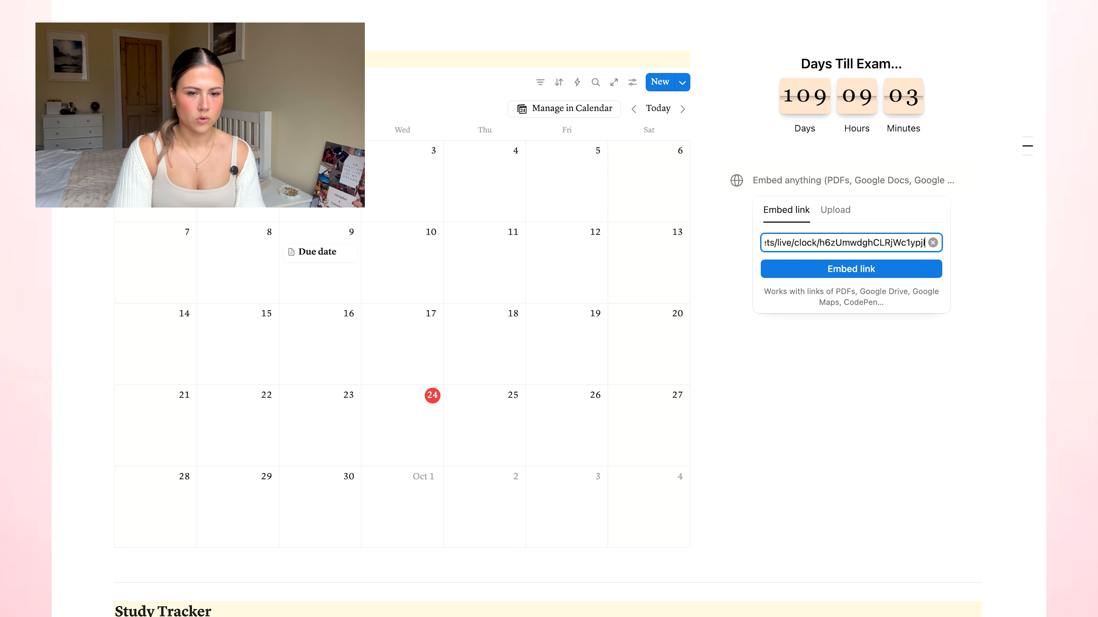
left_click(875, 273)
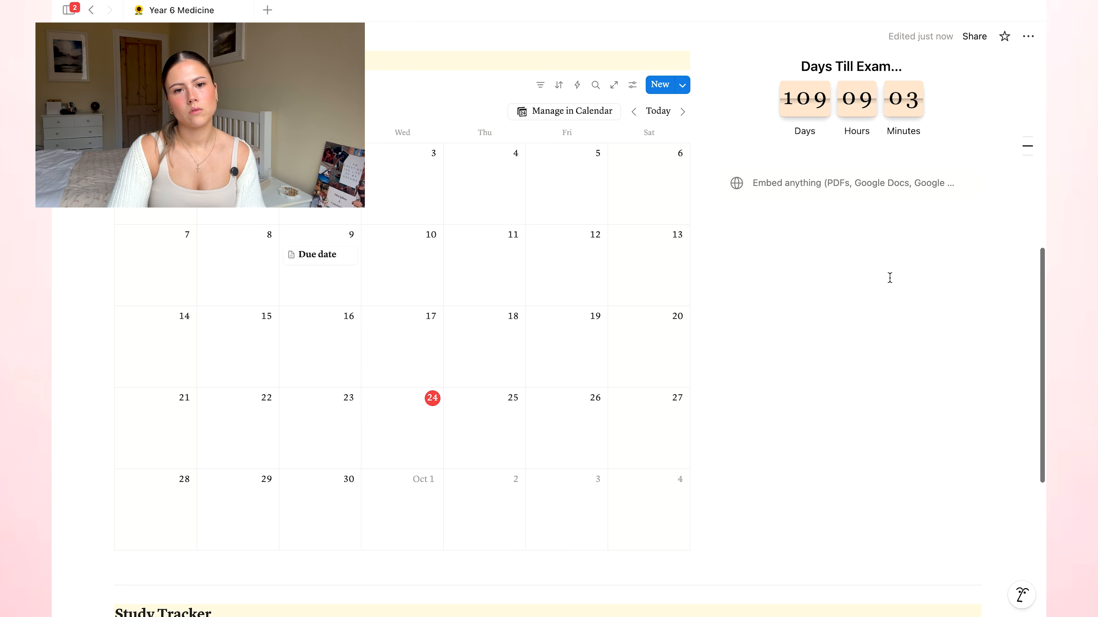
Reduce the clock widget's height and move it into a new column beside Course Materials at the beginning of the page.
scroll(934, 337, "up", 4)
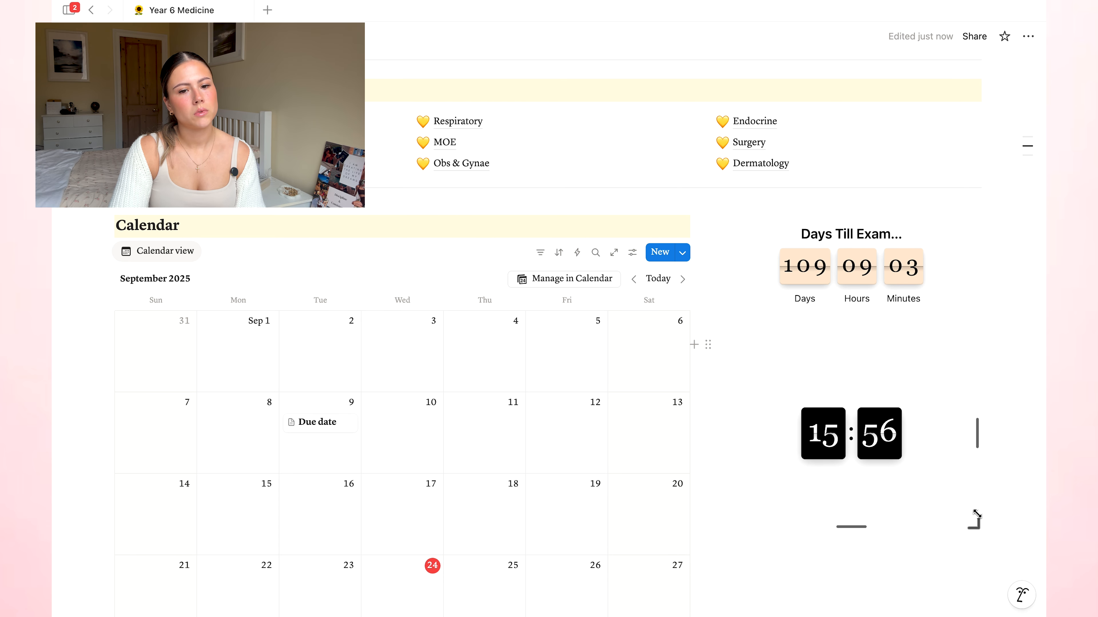
left_click_drag(976, 514, 975, 395)
scroll(967, 384, "up", 2)
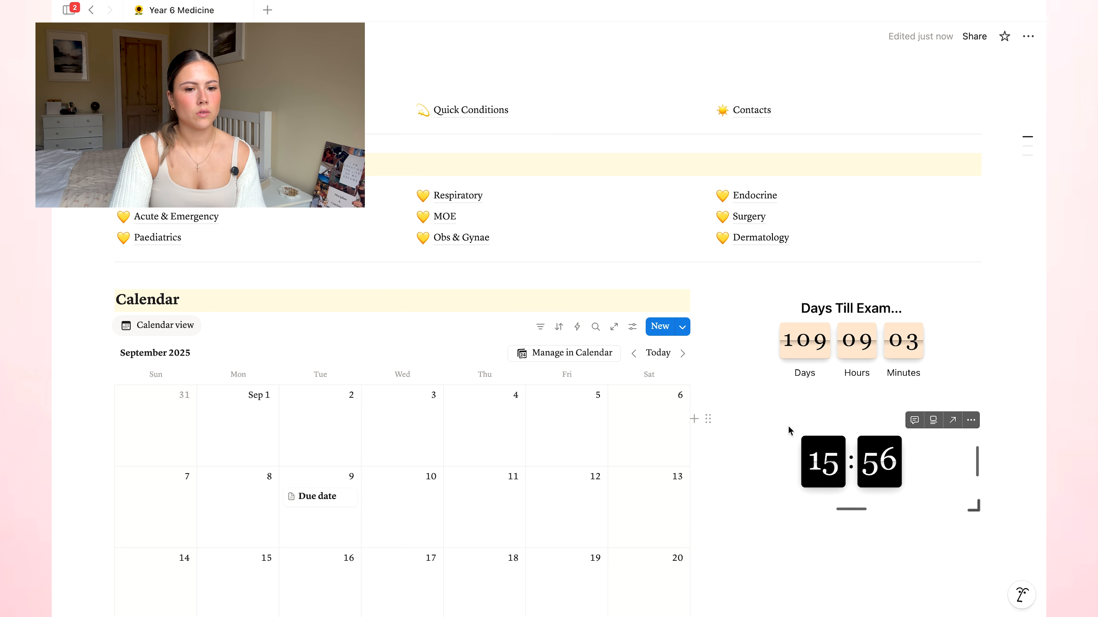
left_click_drag(710, 424, 120, 159)
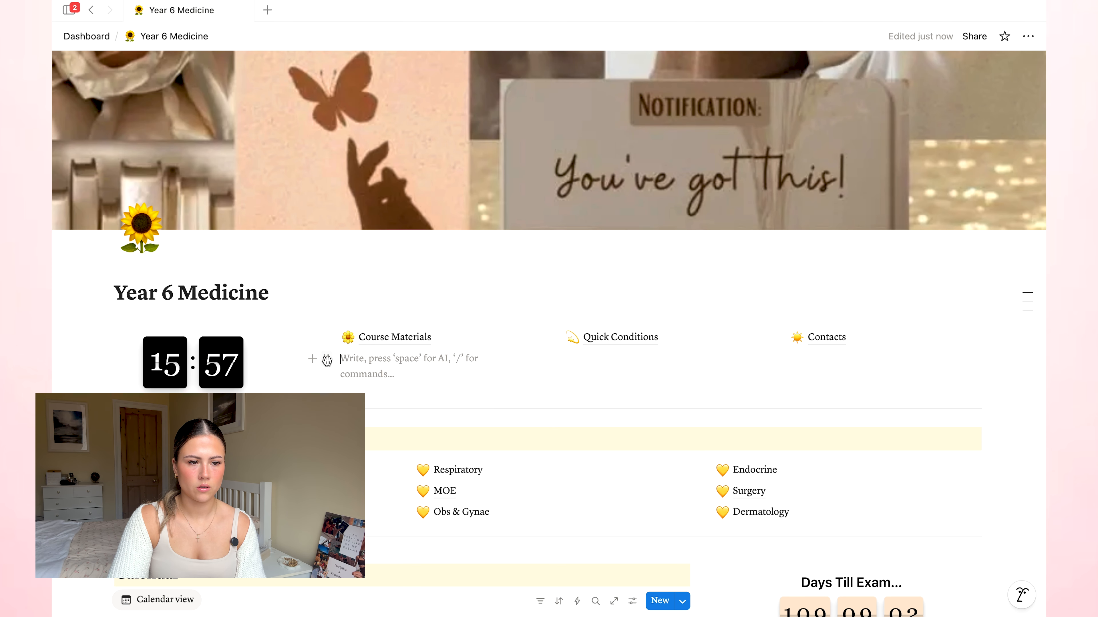
Place an empty line above each of the Course Materials, Quick Conditions and Contacts links to lower them beside the clock.
left_click_drag(348, 326, 348, 327)
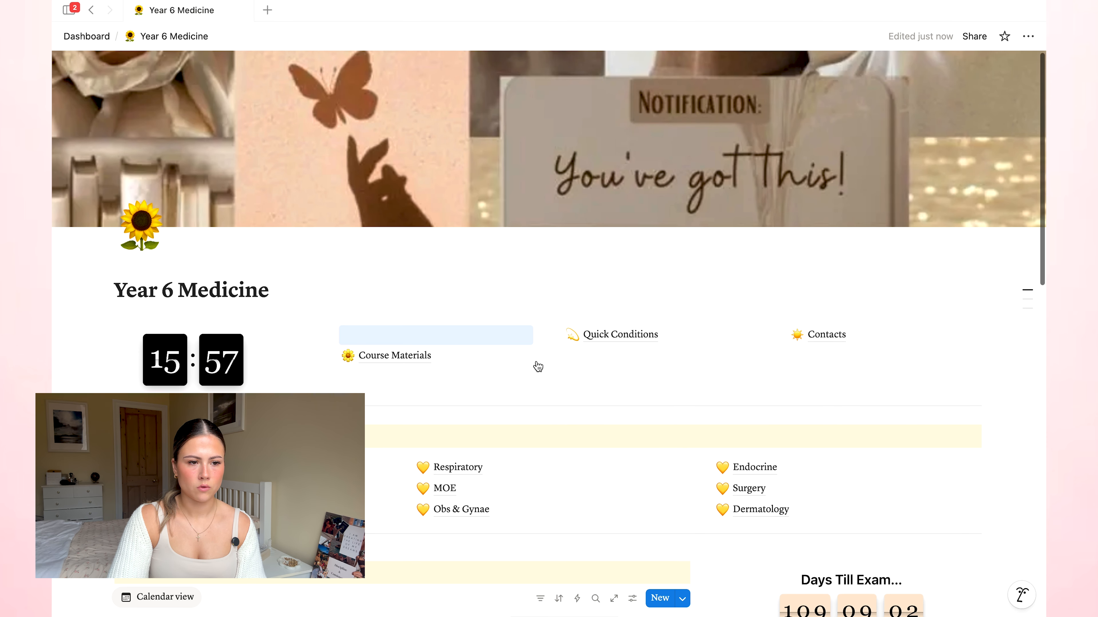
left_click(606, 370)
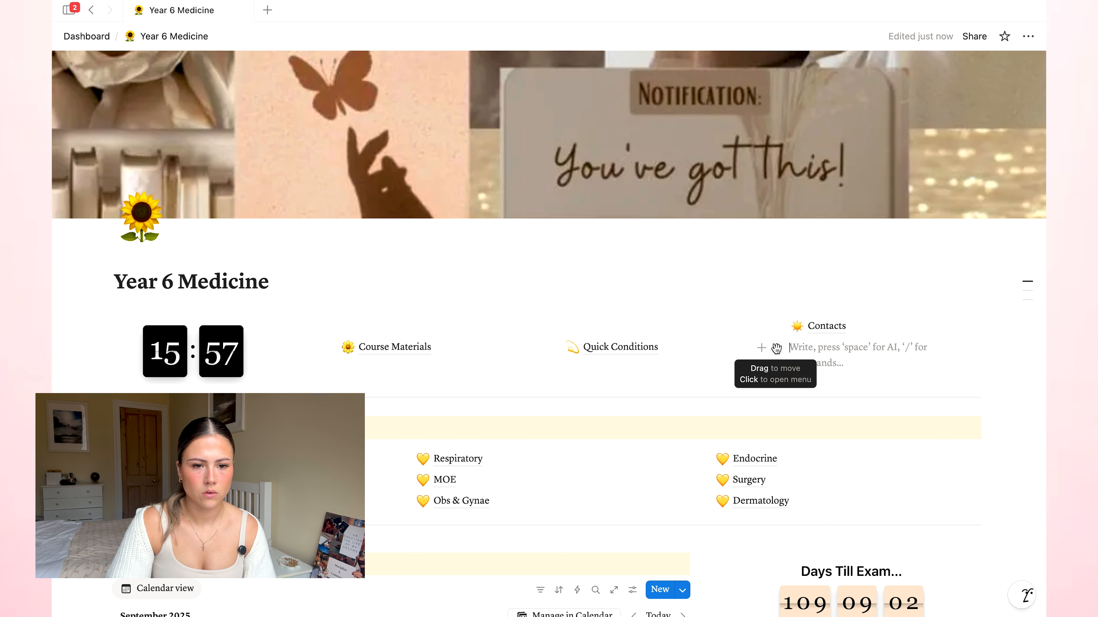
left_click_drag(776, 348, 832, 325)
left_click(1023, 384)
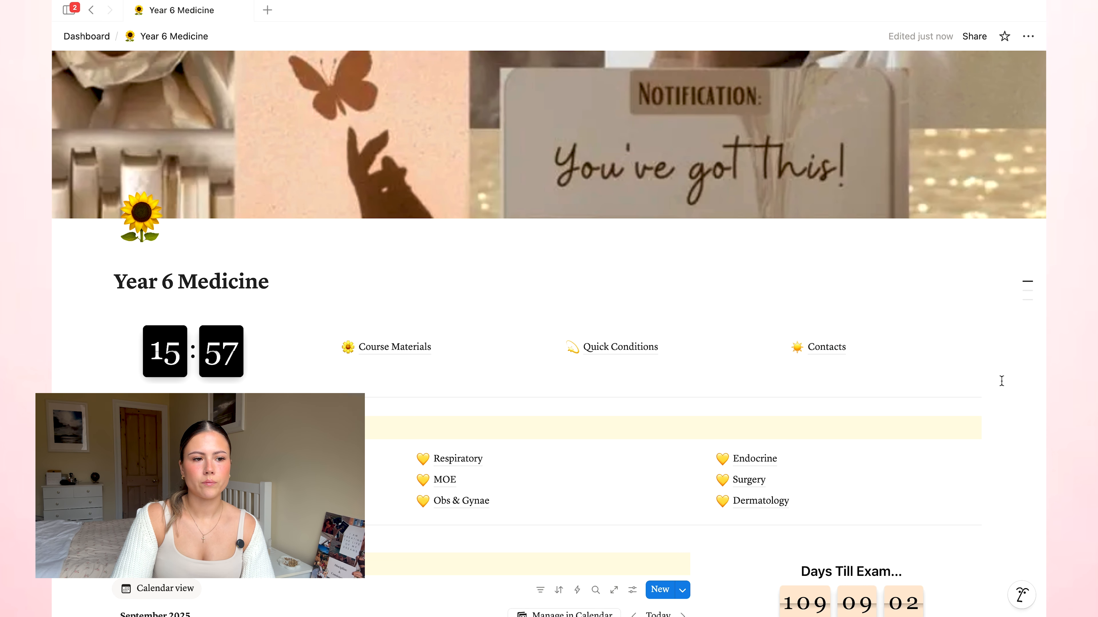
Switch to the FlipClock page on Apption in the browser and copy its embed link.
scroll(1013, 404, "down", 5)
scroll(1013, 404, "down", 10)
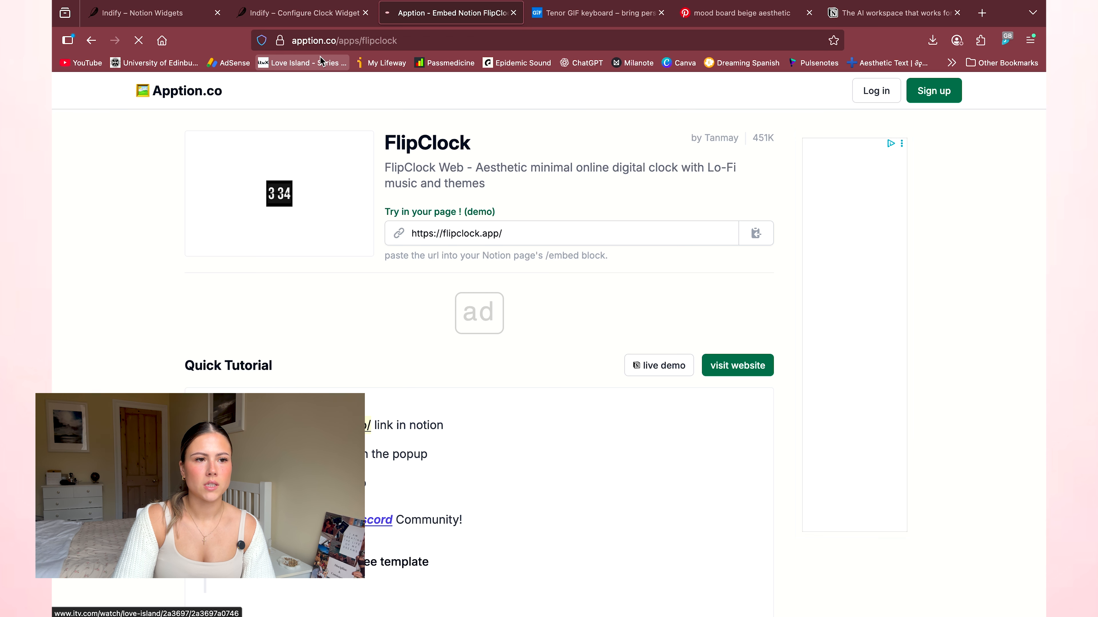
scroll(537, 524, "down", 3)
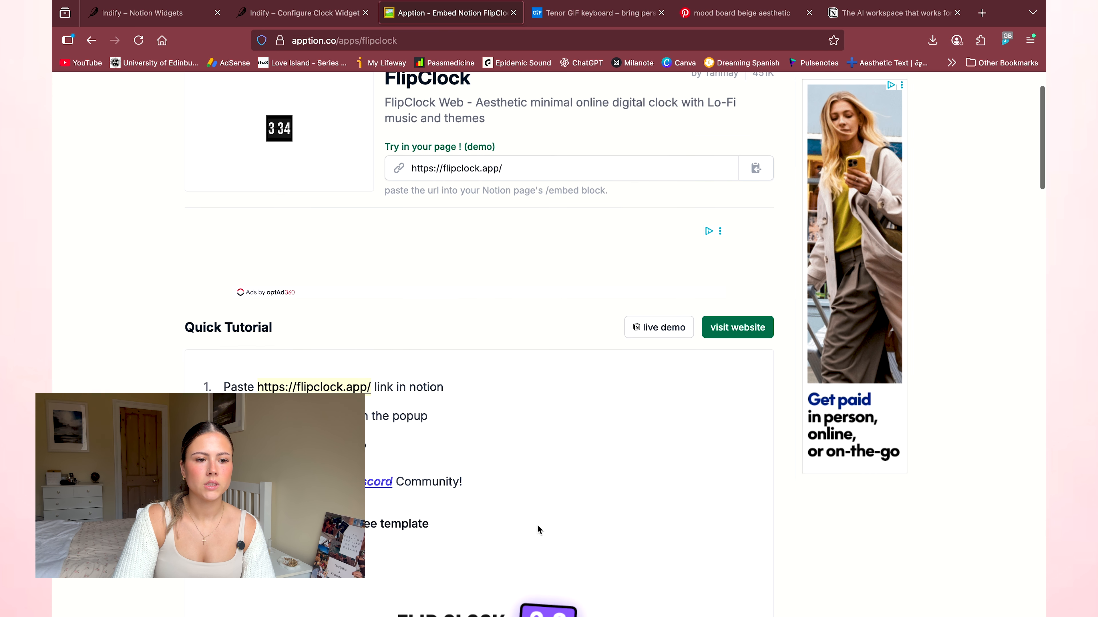
scroll(537, 525, "up", 3)
scroll(443, 498, "down", 3)
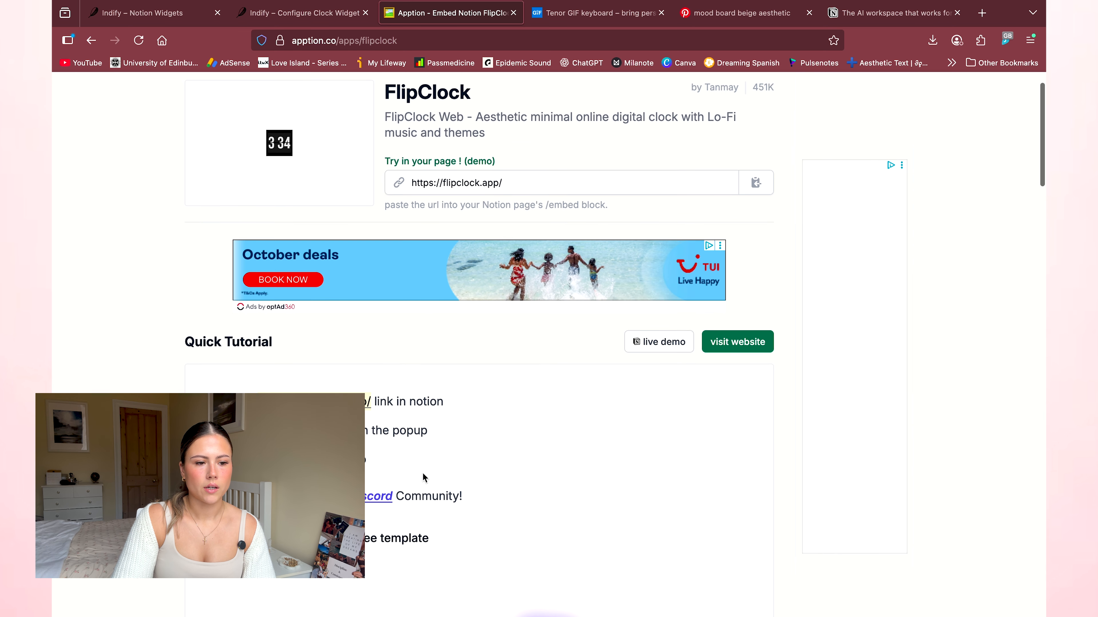
scroll(423, 473, "up", 3)
left_click(757, 234)
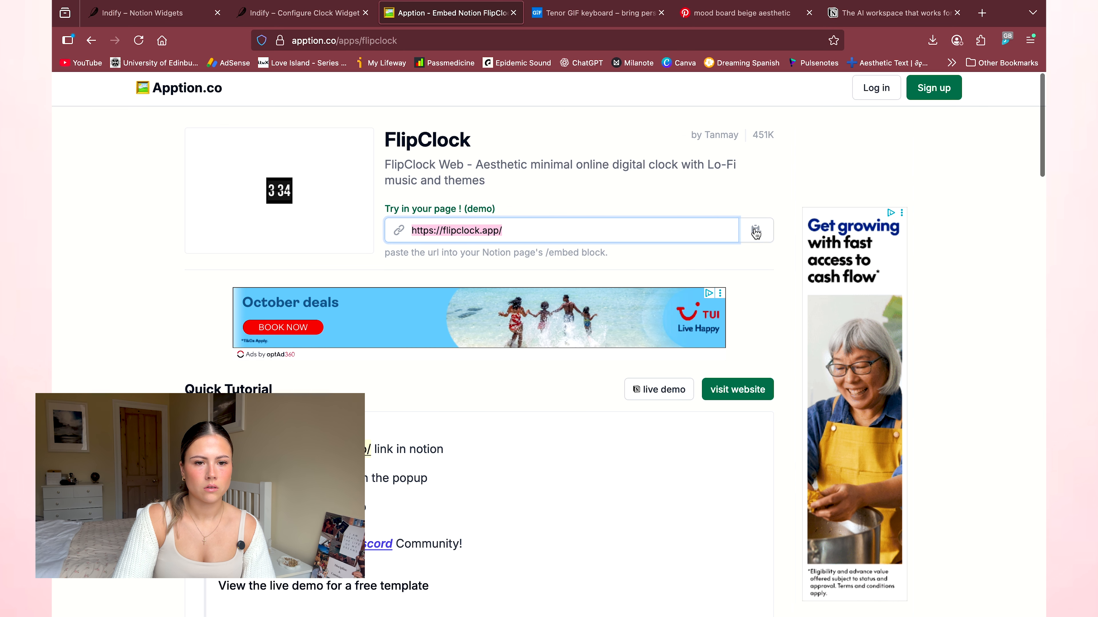
Try the copied FlipClock link as an embed below the exam countdown in Notion and delete the block.
key("ctrl+Left")
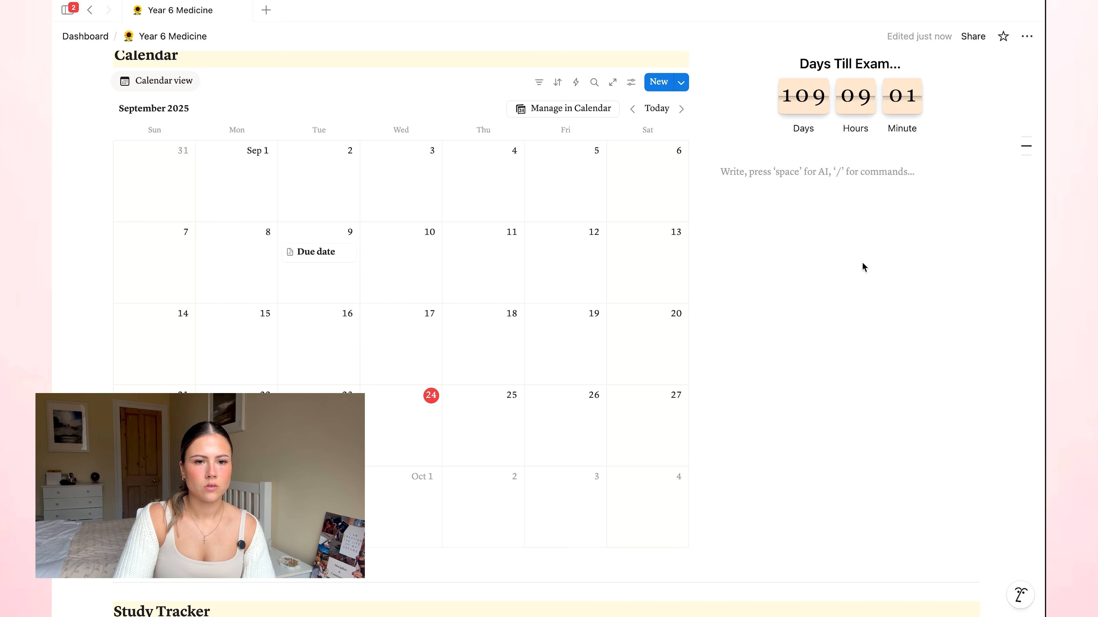
type("/embed")
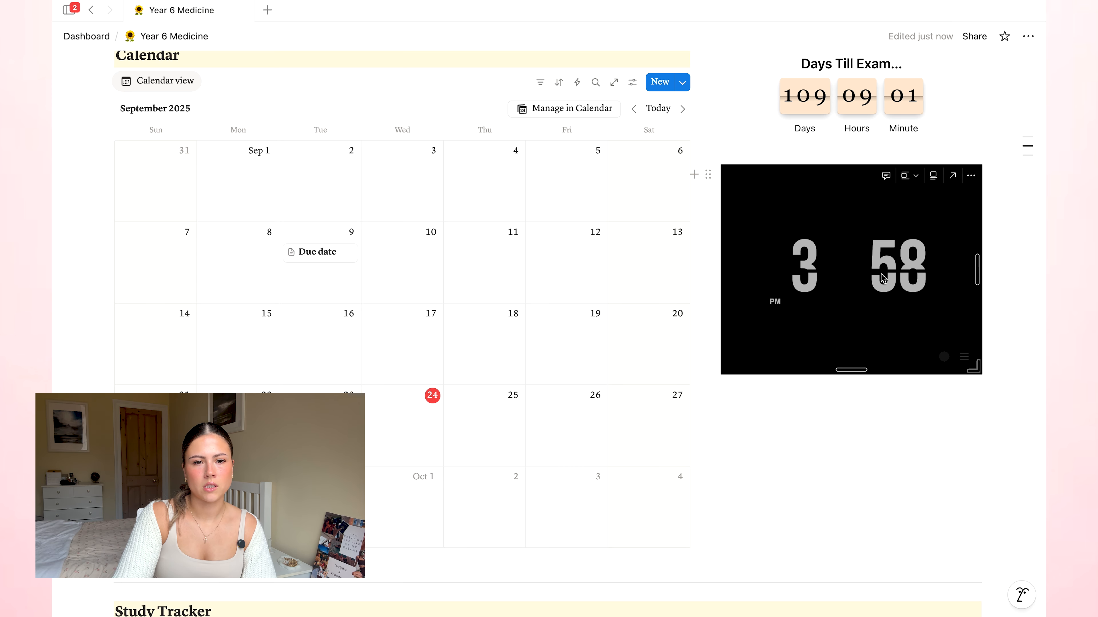
scroll(883, 278, "up", 1)
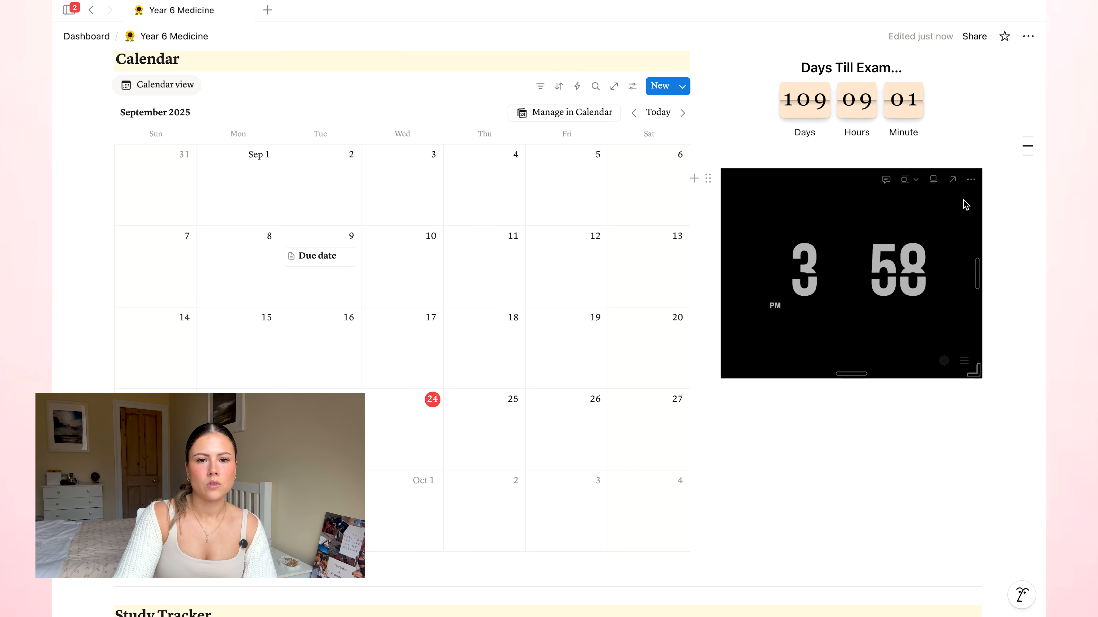
left_click(971, 180)
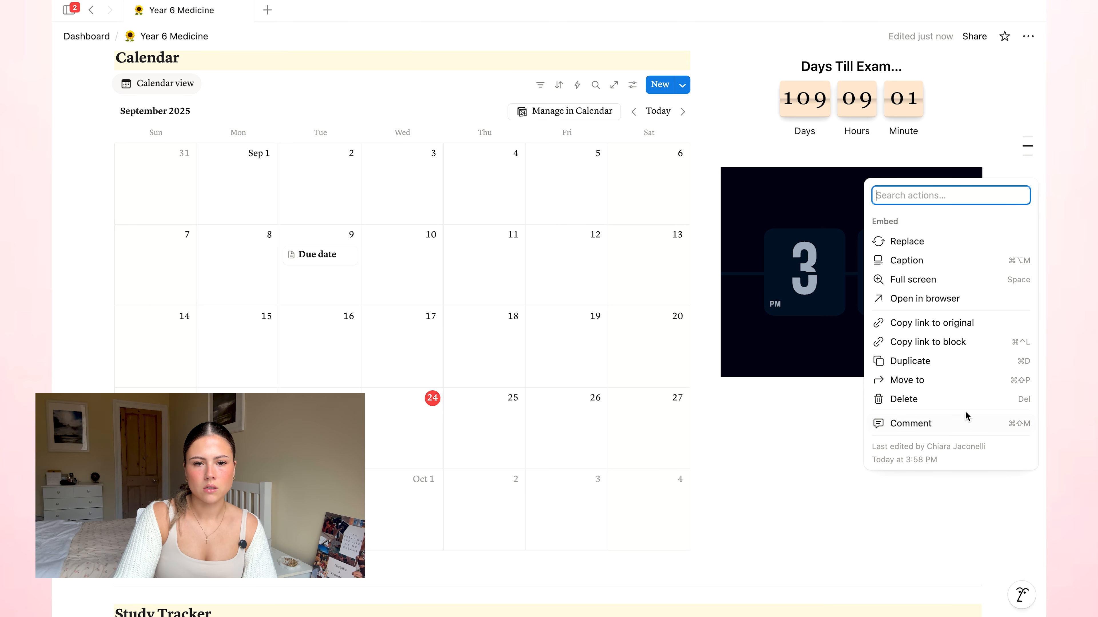
left_click(968, 399)
Open Flocus – Minimalist Pomodoro Timer in the Apption gallery and embed its widget link below the exam countdown in Notion.
scroll(815, 304, "up", 10)
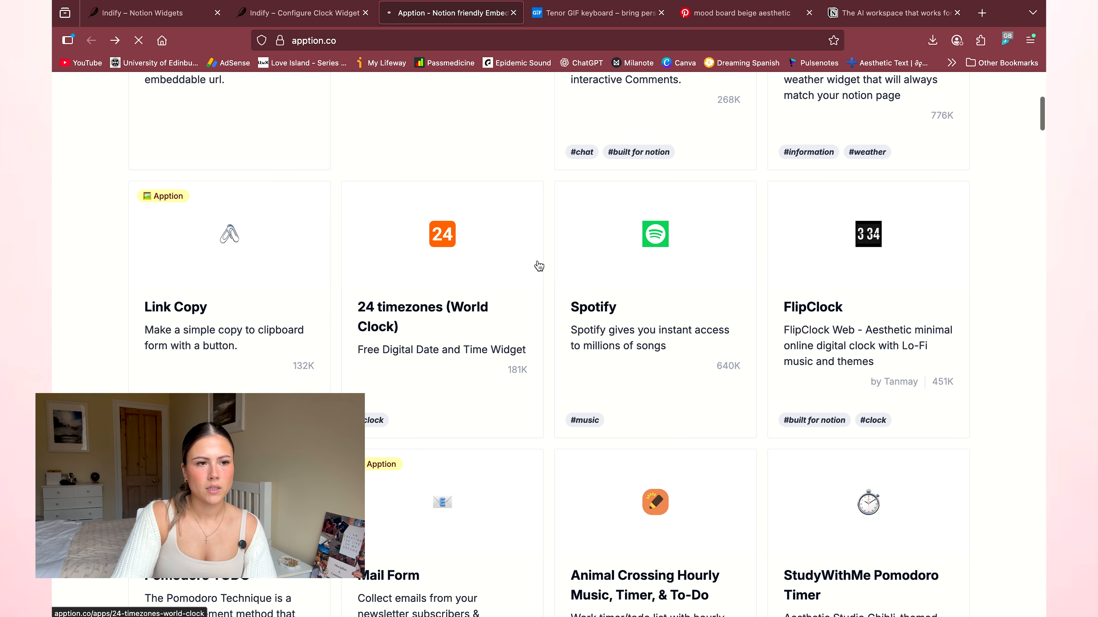
scroll(1004, 381, "down", 15)
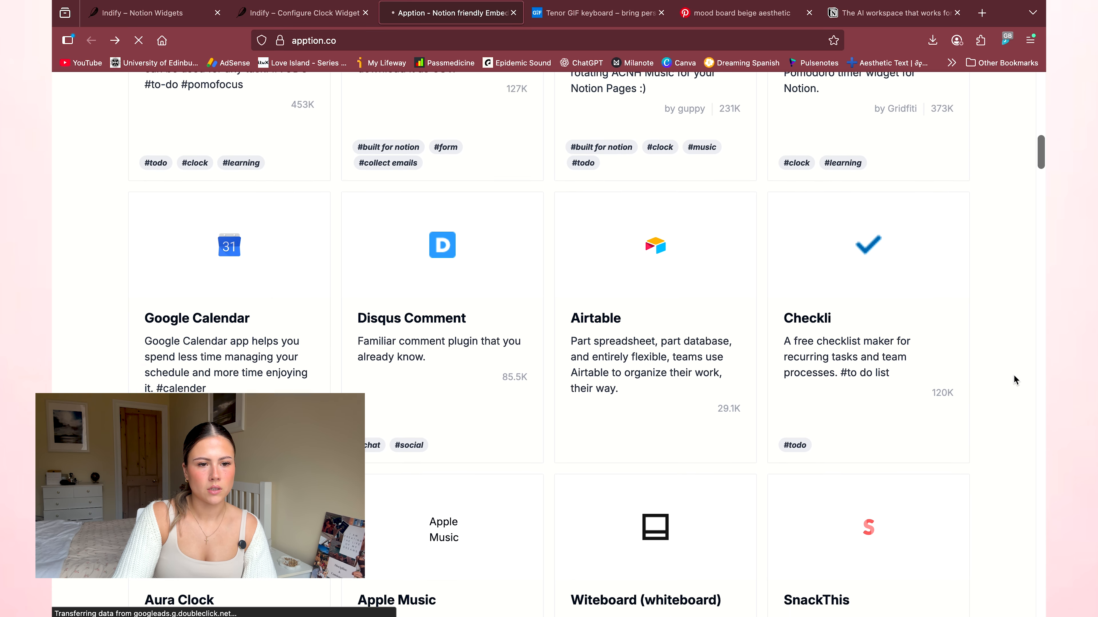
scroll(1014, 379, "down", 6)
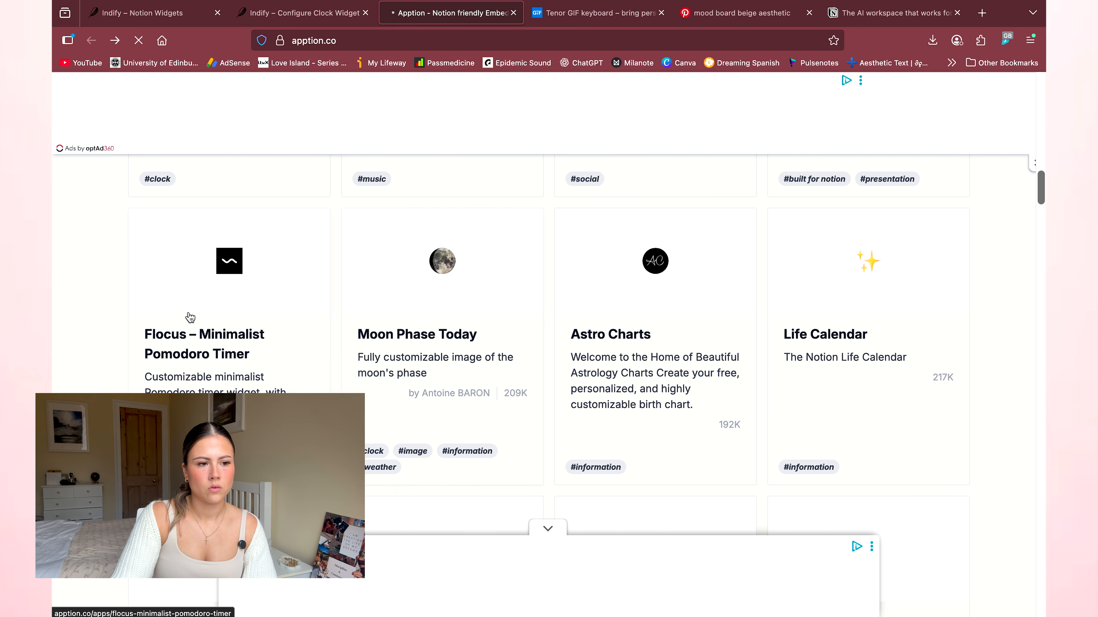
left_click(235, 345)
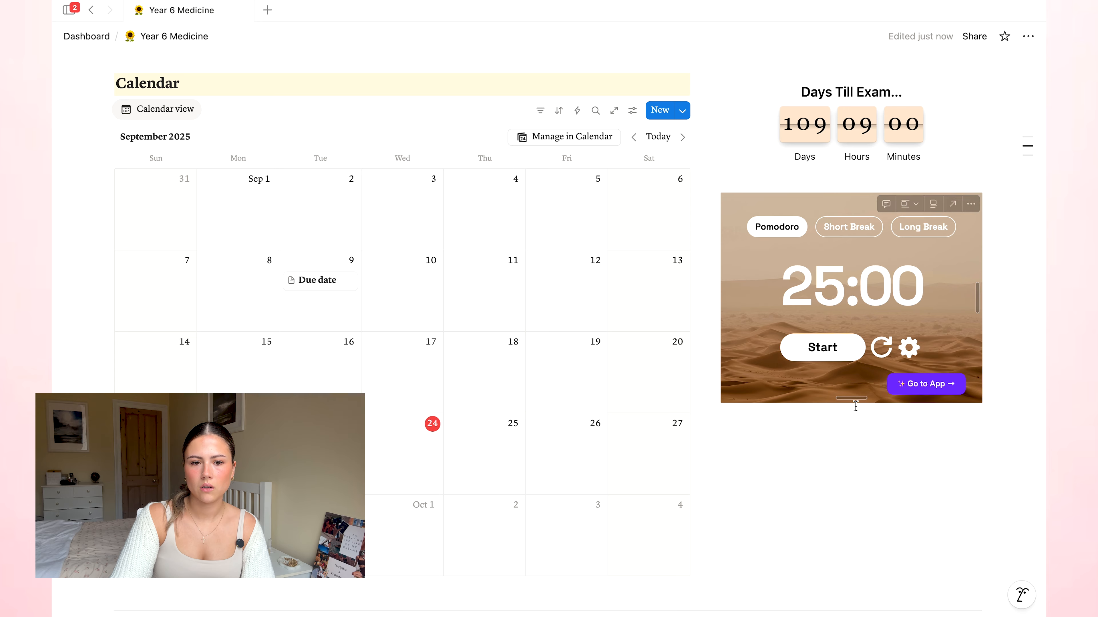
Shorten the Pomodoro timer embed's height and place the cursor on the empty line beneath it.
left_click_drag(857, 399, 854, 365)
left_click(968, 419)
scroll(968, 419, "down", 1)
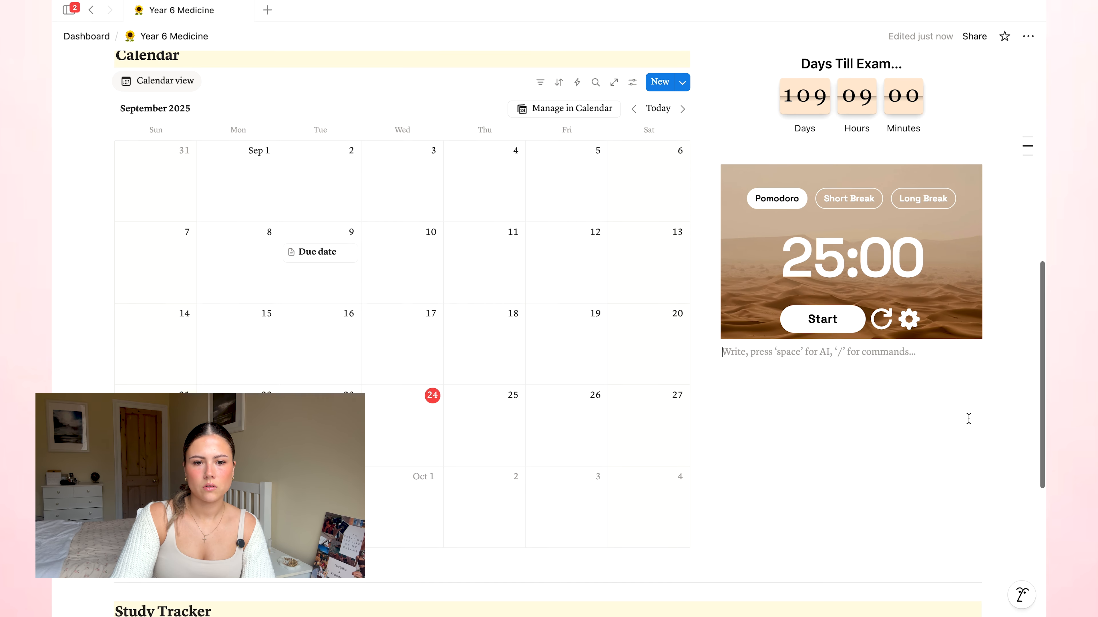
Test the Pomodoro timer by starting it and examine the theme options in its settings.
left_click(800, 318)
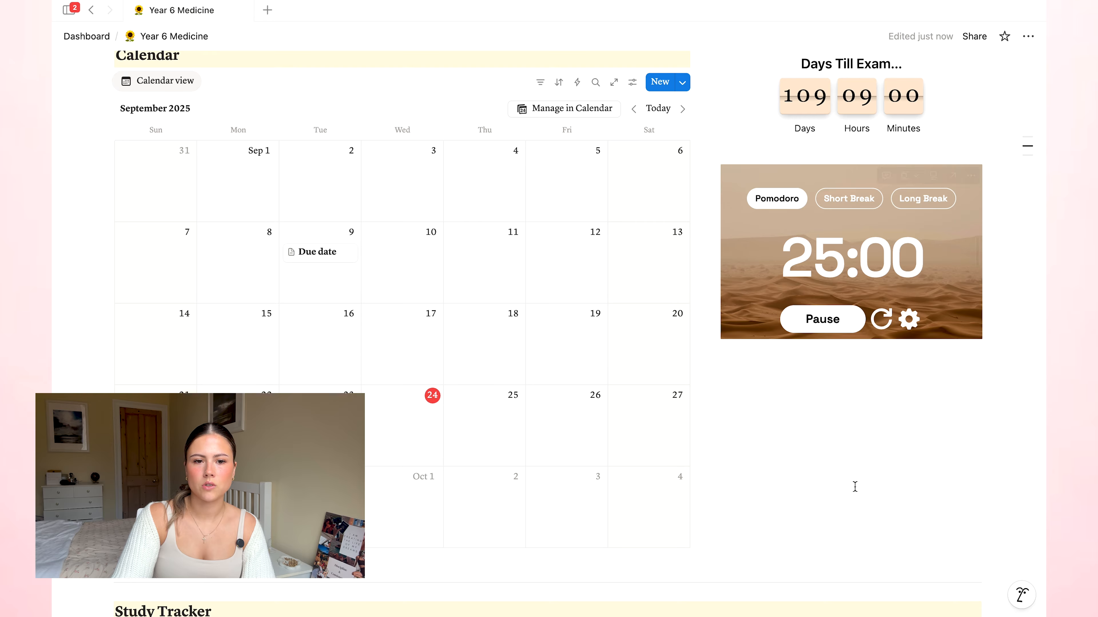
scroll(881, 478, "up", 3)
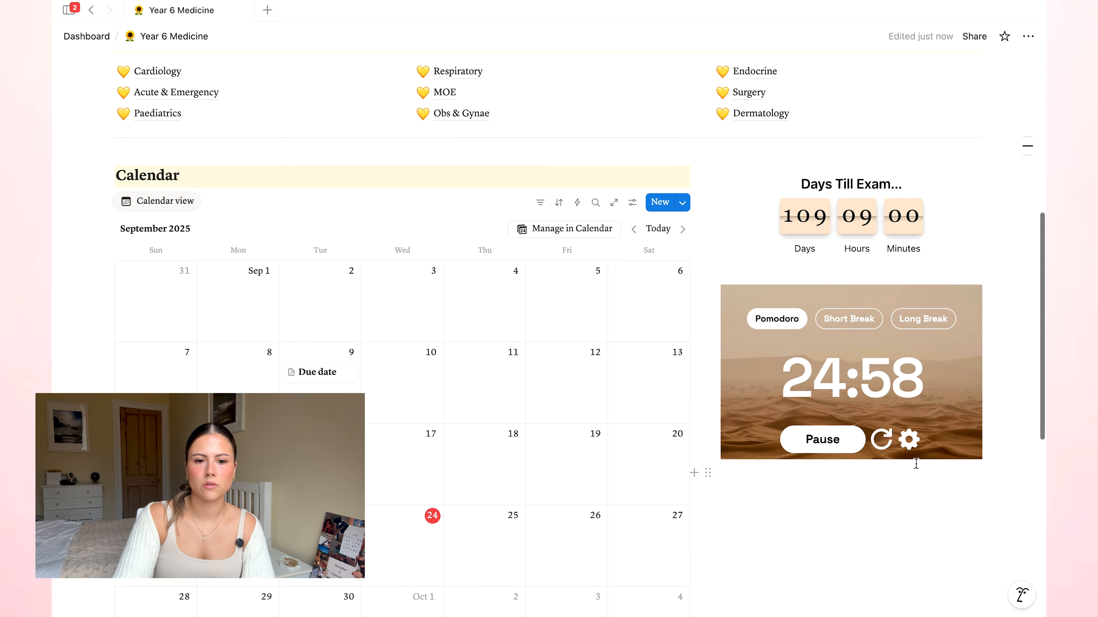
left_click(908, 440)
scroll(856, 405, "down", 1)
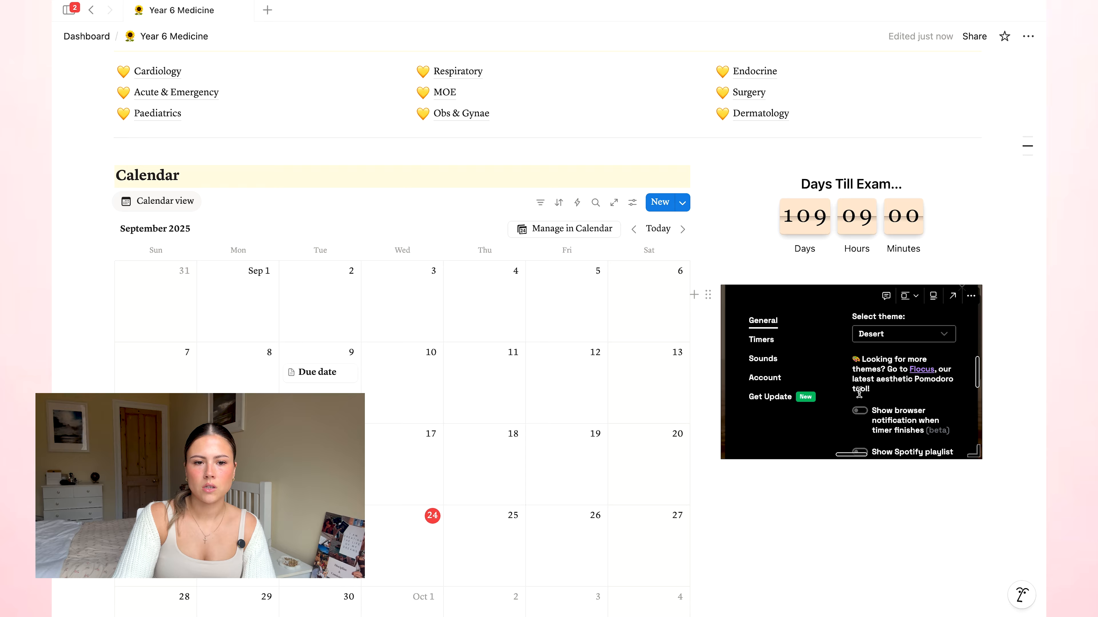
left_click(922, 347)
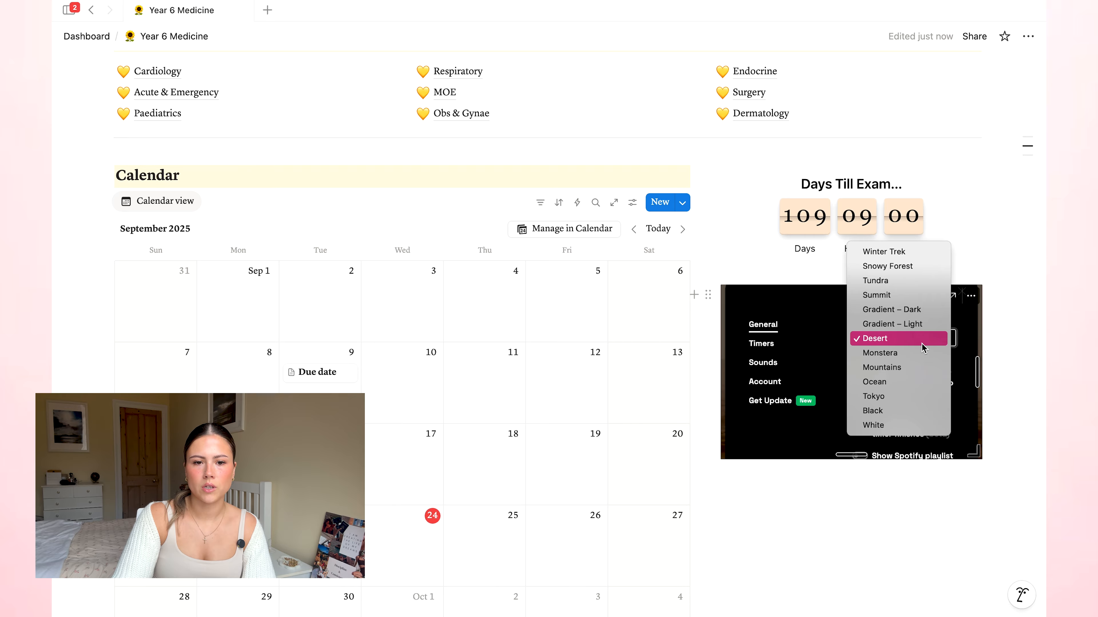
left_click(902, 330)
scroll(937, 377, "down", 3)
left_click(919, 428)
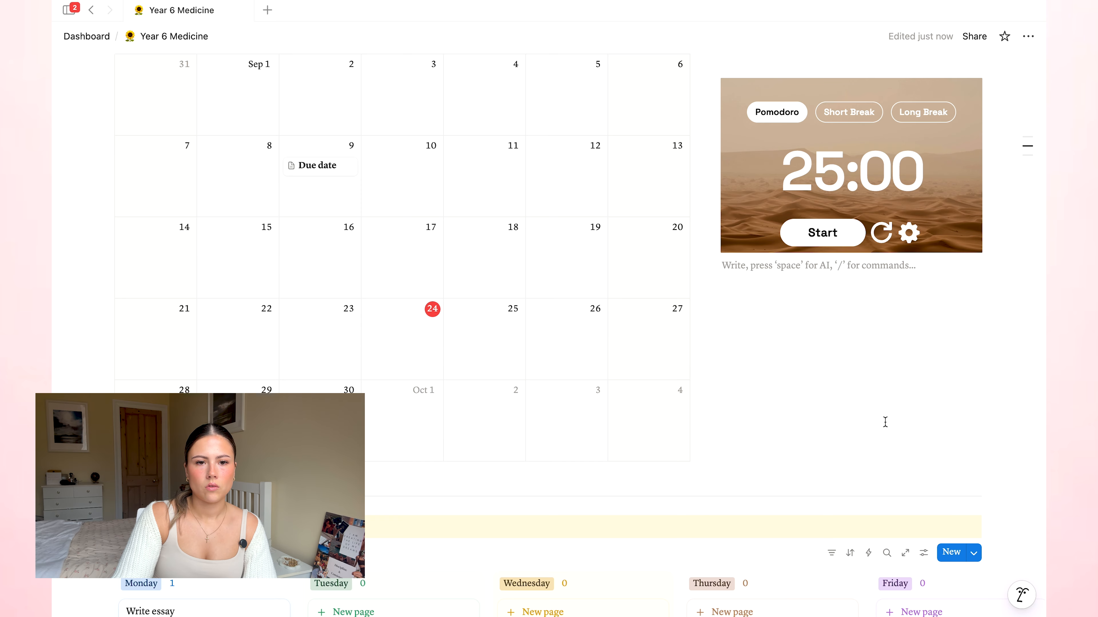
Switch to Tenor in the browser, open the featured "Status:" carousel GIF and copy its share URL.
key("ctrl+Right")
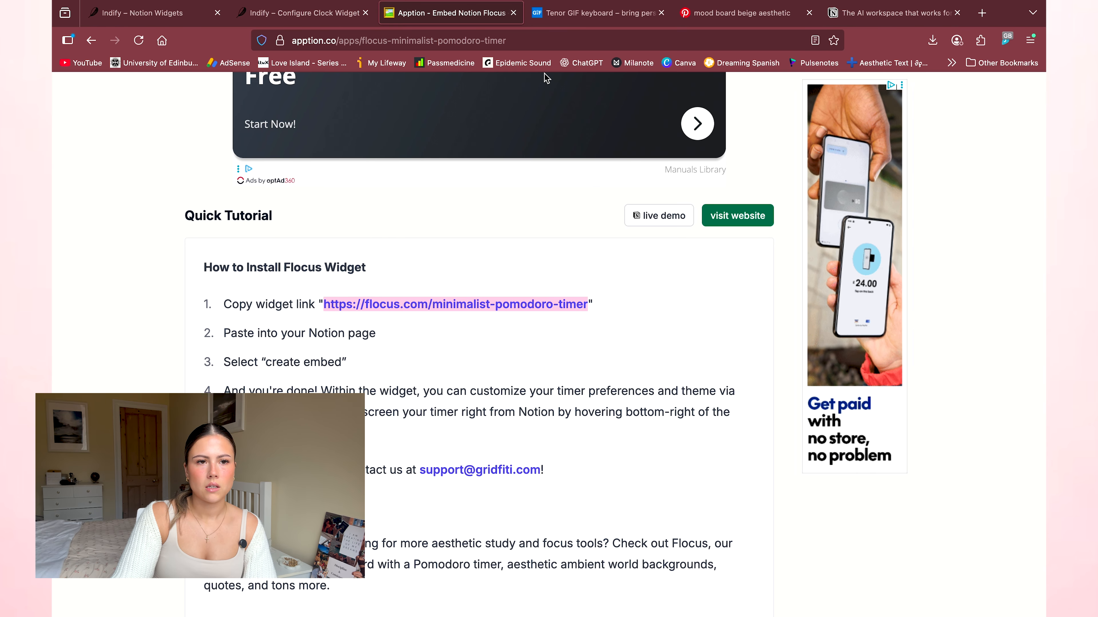
left_click(601, 14)
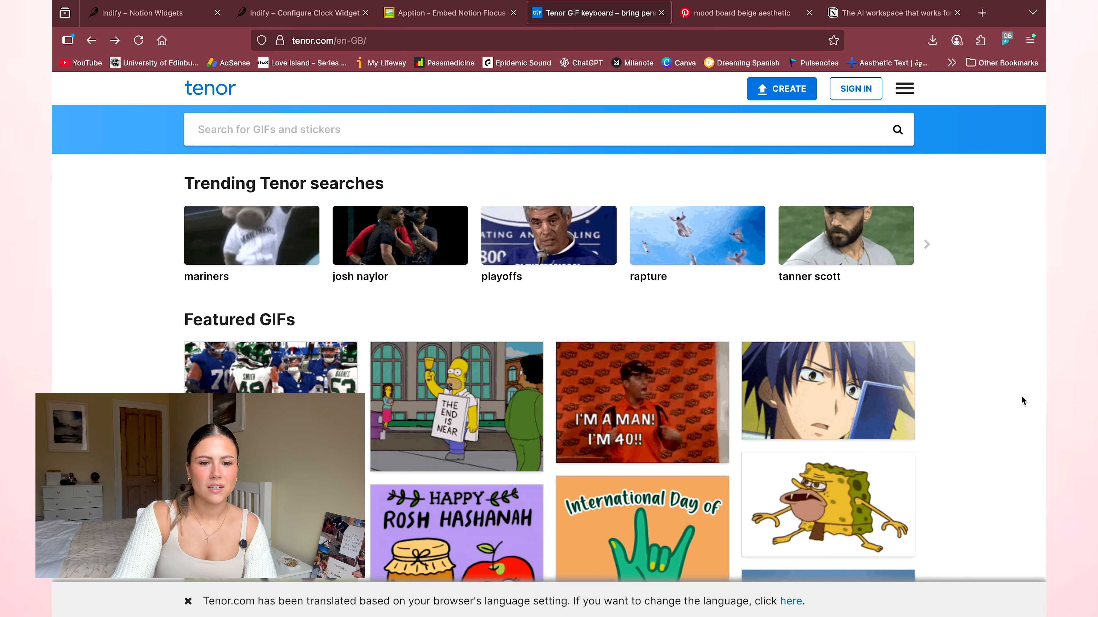
scroll(1021, 396, "down", 10)
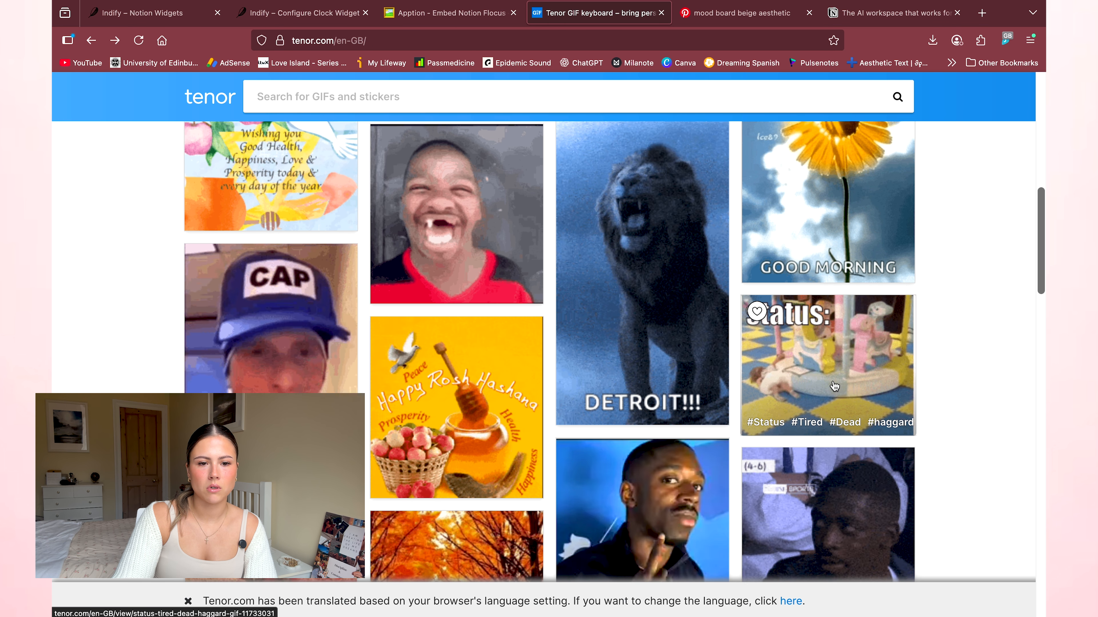
left_click(834, 385)
scroll(709, 421, "down", 2)
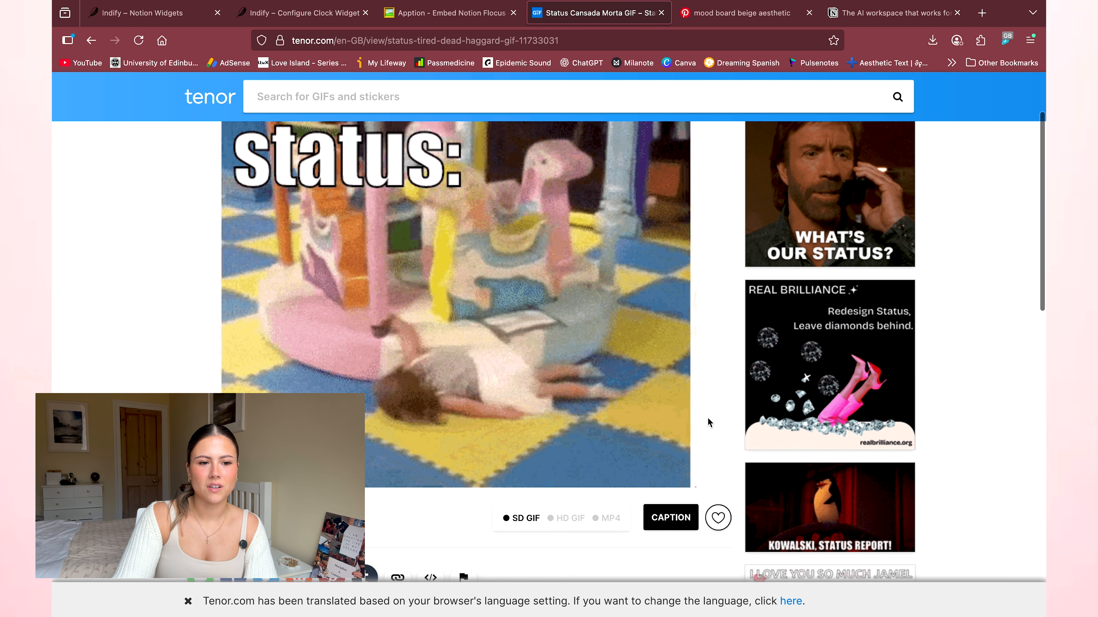
scroll(709, 422, "down", 7)
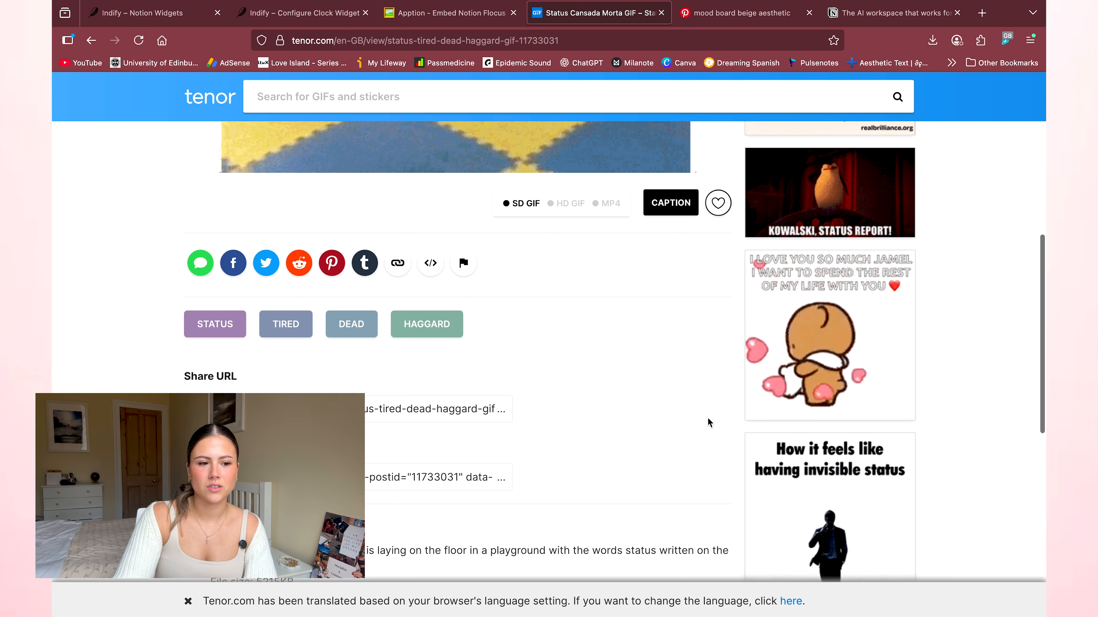
scroll(709, 423, "down", 1)
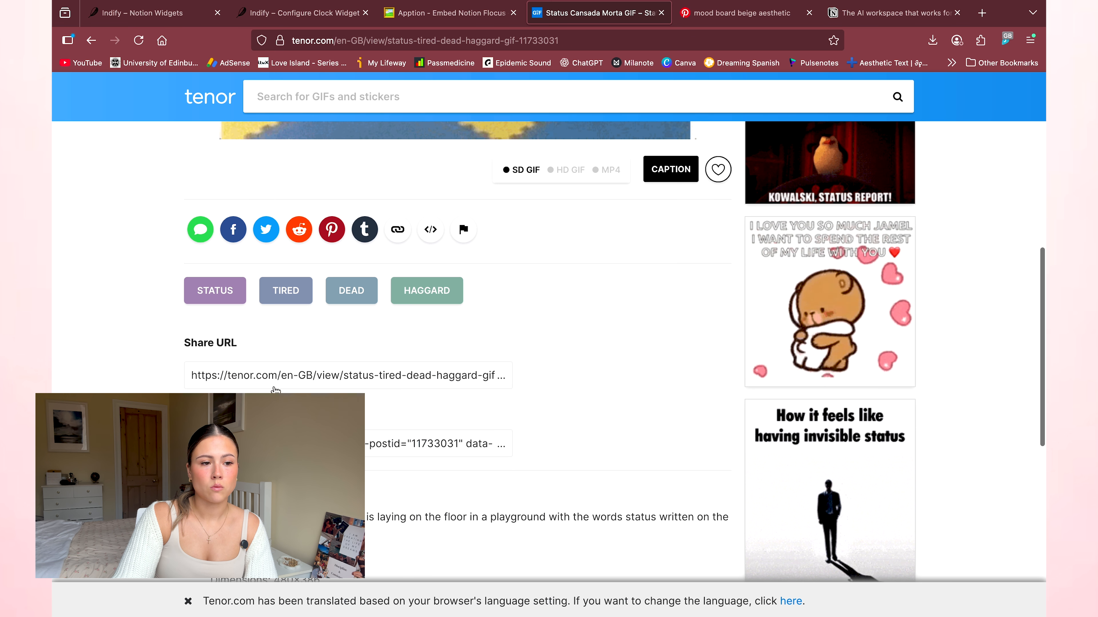
left_click(298, 381)
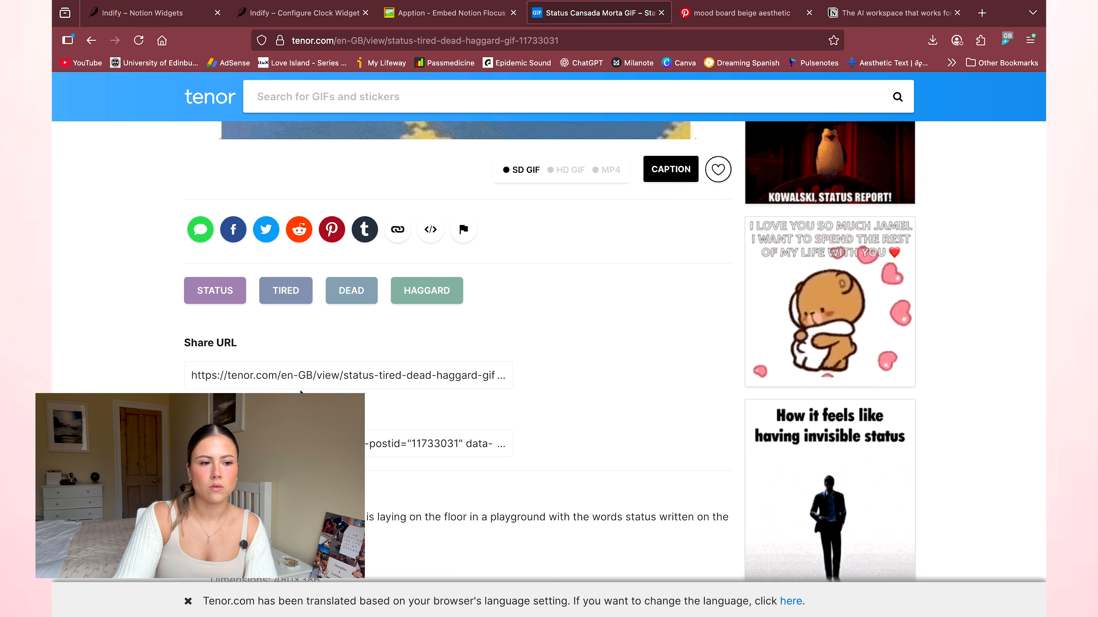
Switch to Notion and embed the copied Tenor GIF link below the Pomodoro timer.
key("ctrl+Left")
type("/")
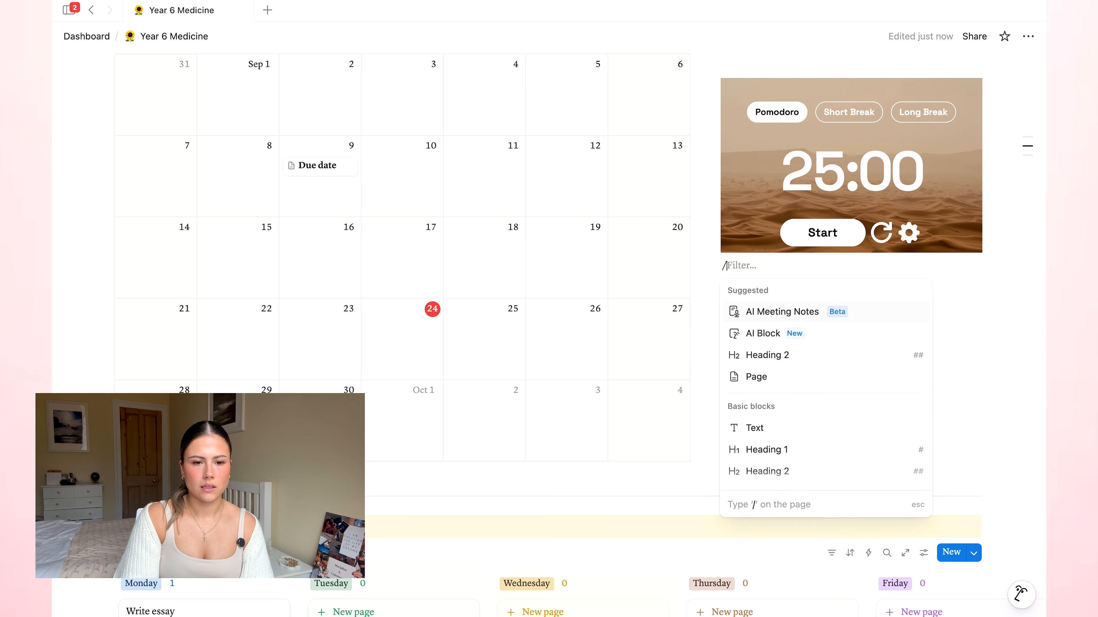
type("embed")
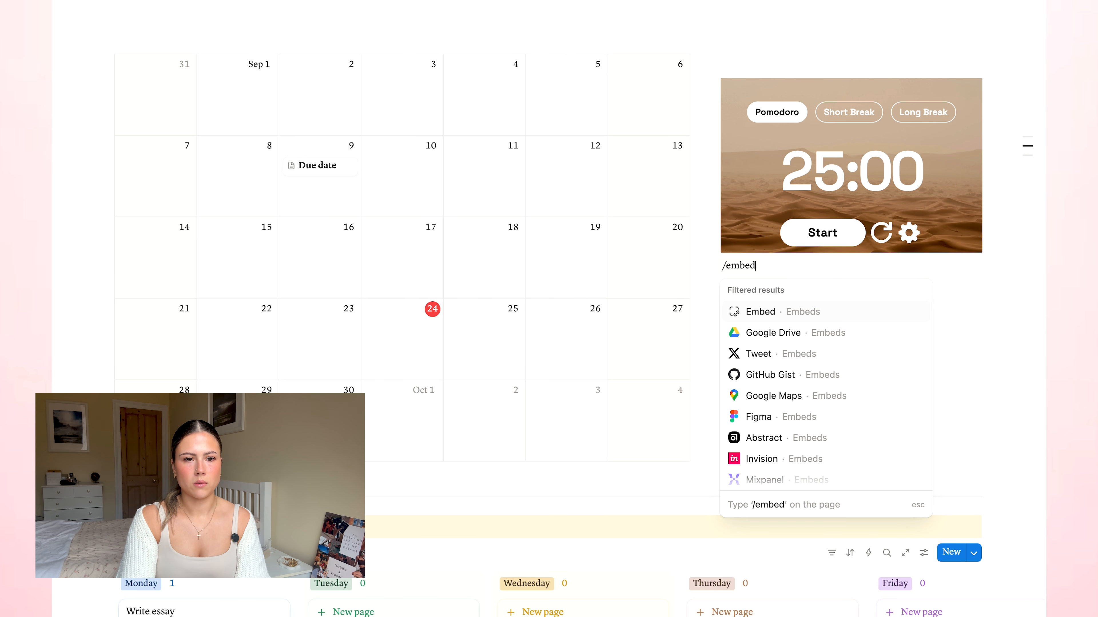
scroll(858, 286, "down", 1)
scroll(833, 313, "up", 1)
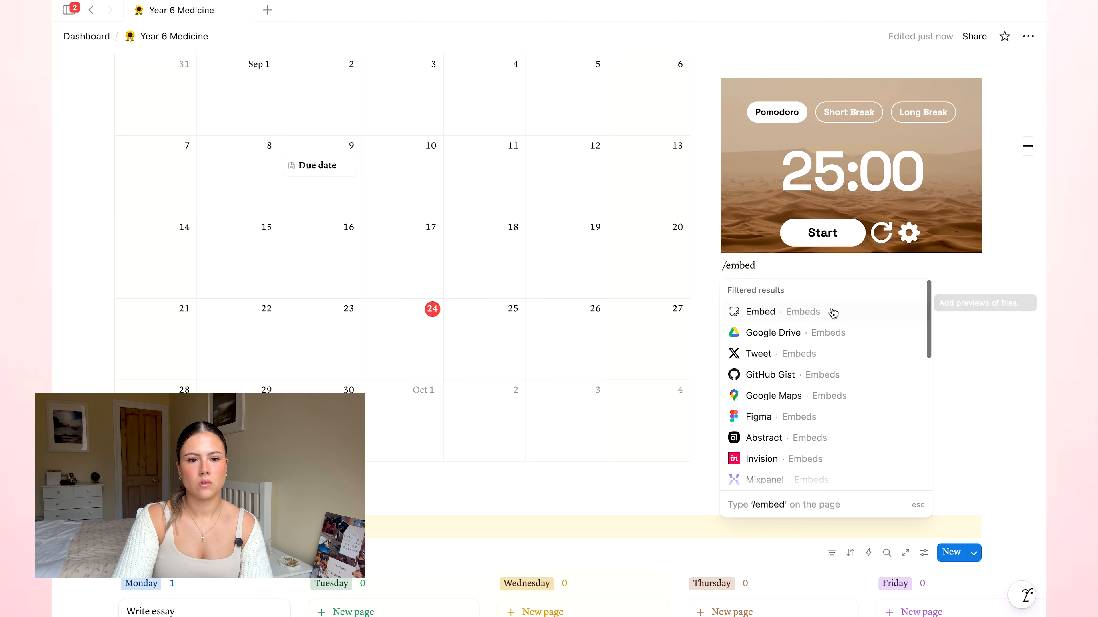
left_click(833, 312)
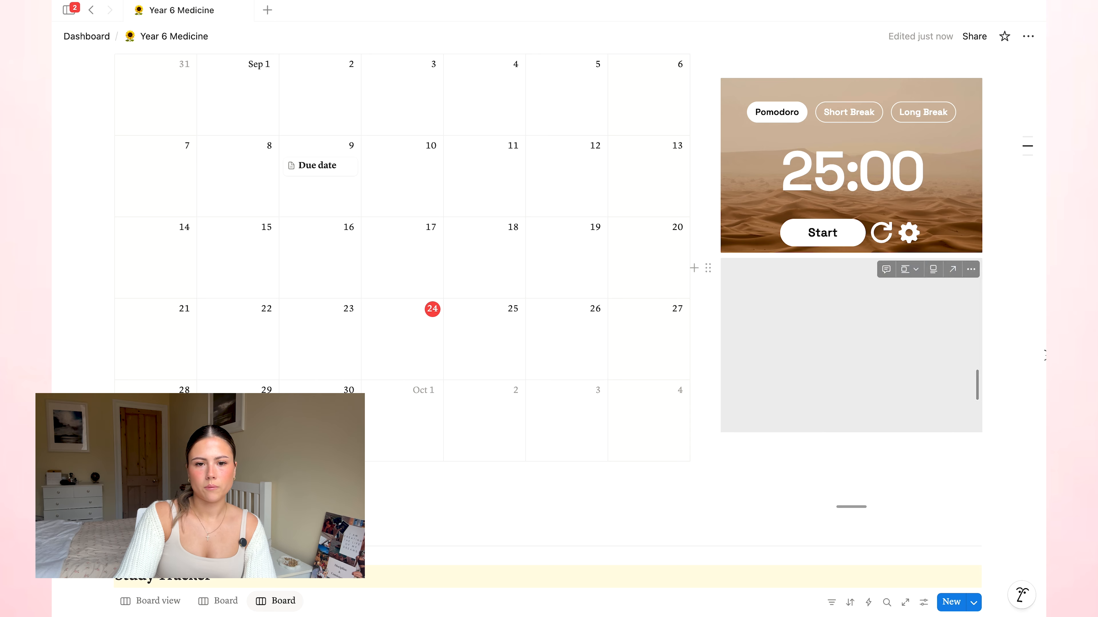
scroll(1015, 419, "up", 3)
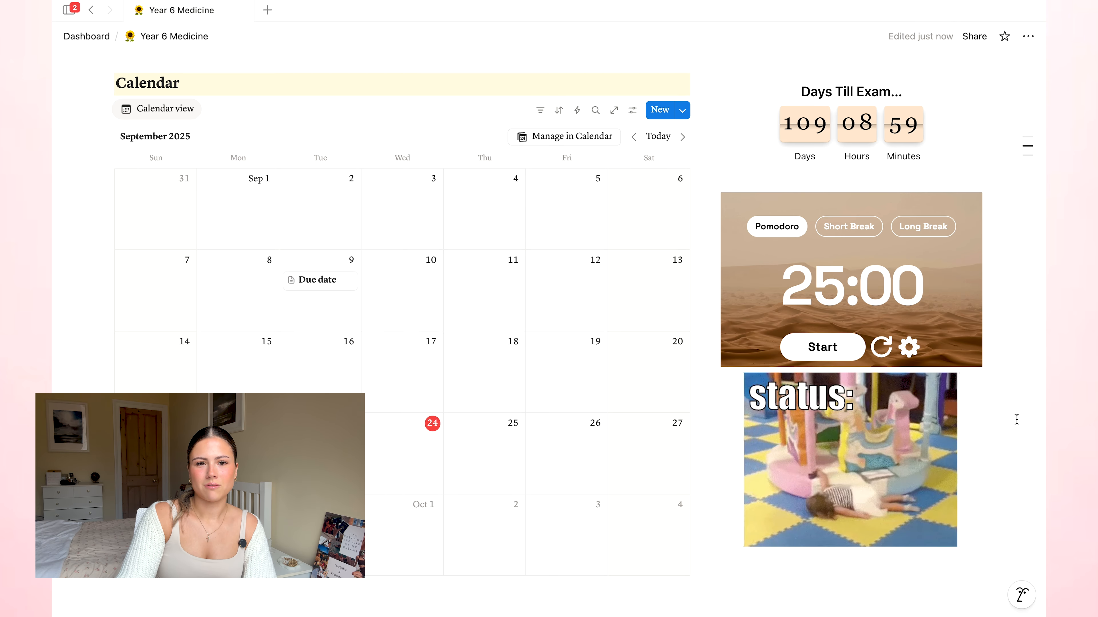
scroll(1016, 419, "up", 5)
scroll(807, 470, "down", 8)
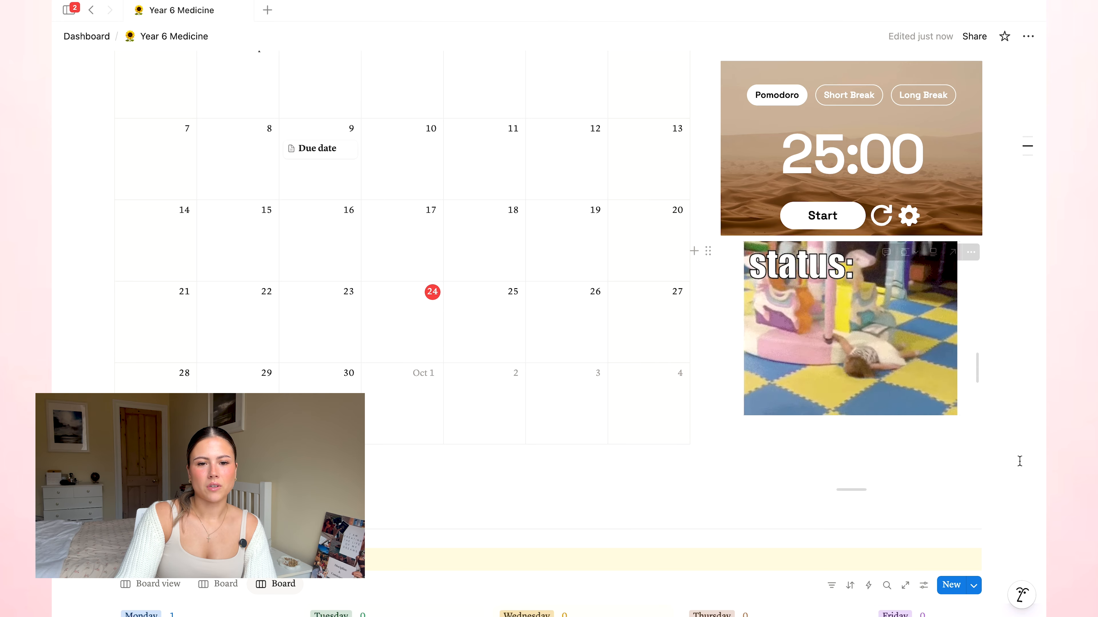
scroll(1014, 461, "up", 10)
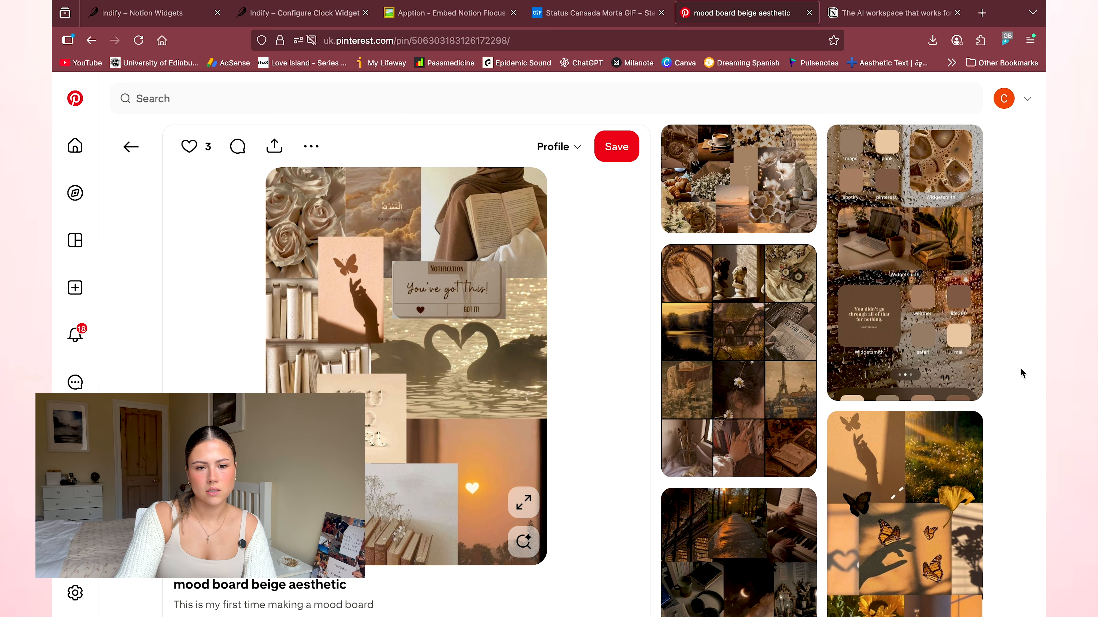
In Pinterest in the browser, capture the middle section of the orange butterfly collage pin and place the screenshot below the Study Tracker in Notion.
left_click(951, 546)
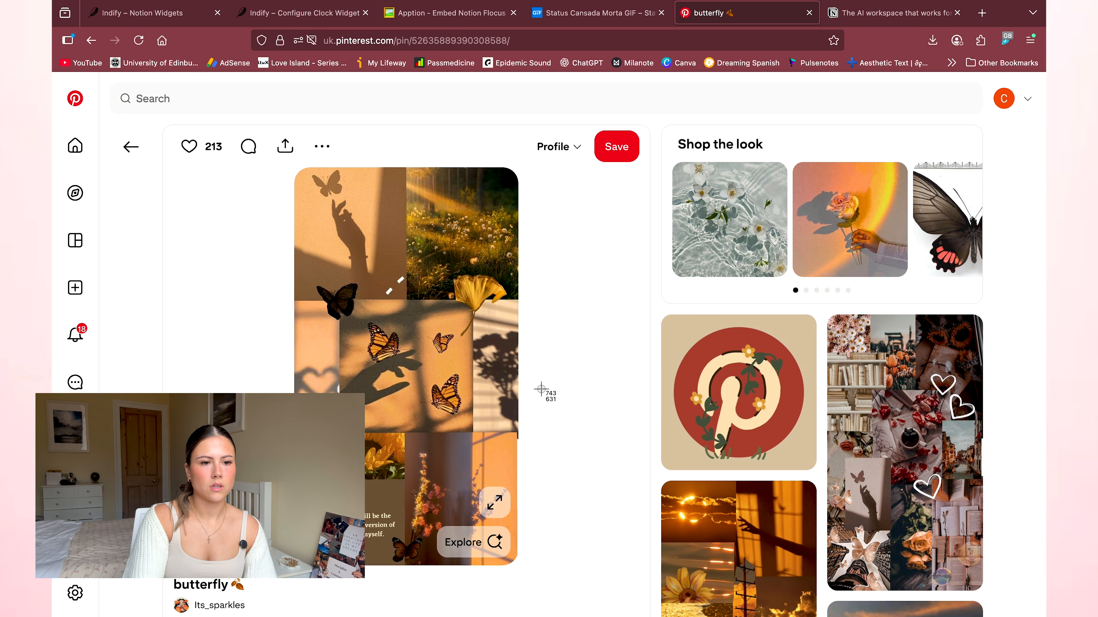
left_click_drag(297, 265, 518, 429)
key("ctrl+Left")
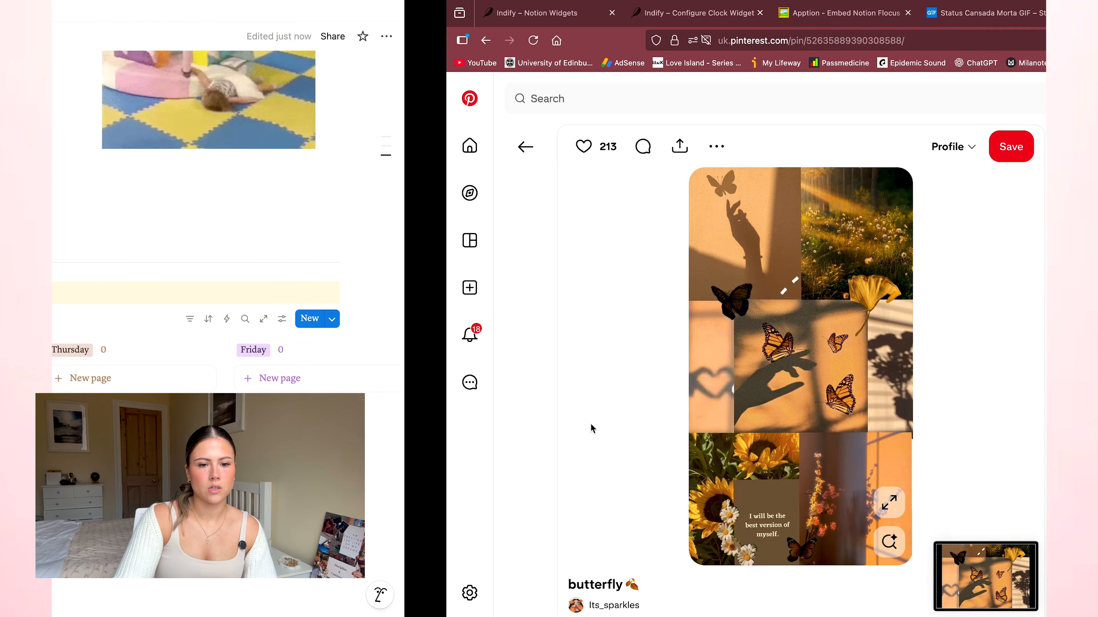
left_click_drag(959, 574, 436, 491)
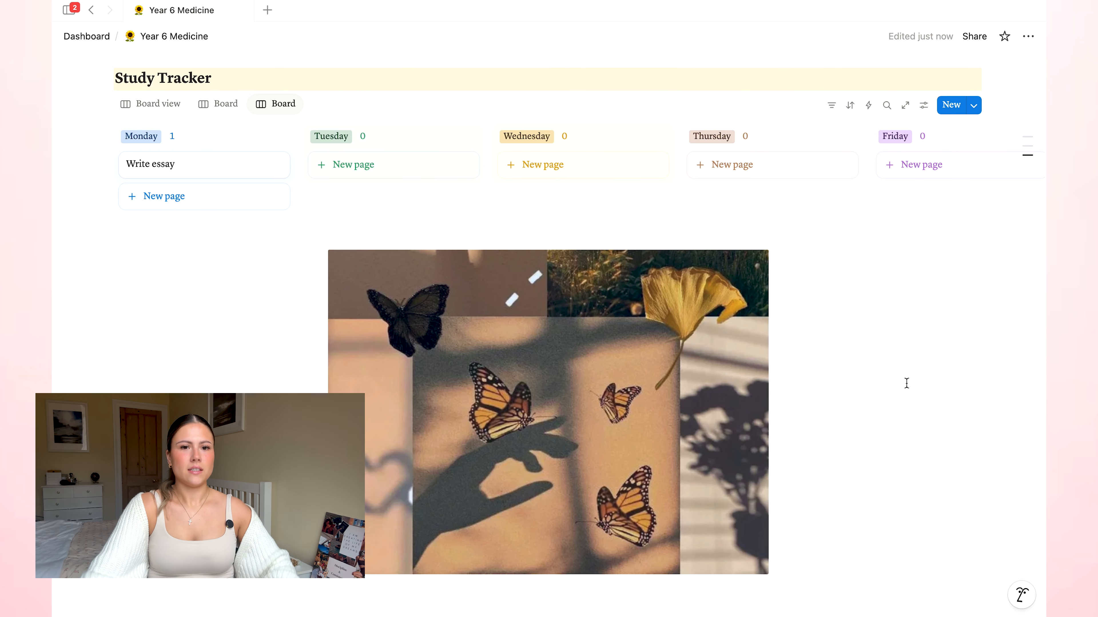
Review the Year 6 Medicine page's layout from the butterfly image below the Study Tracker up to the cover.
scroll(694, 334, "down", 1)
scroll(693, 334, "up", 2)
scroll(691, 328, "down", 3)
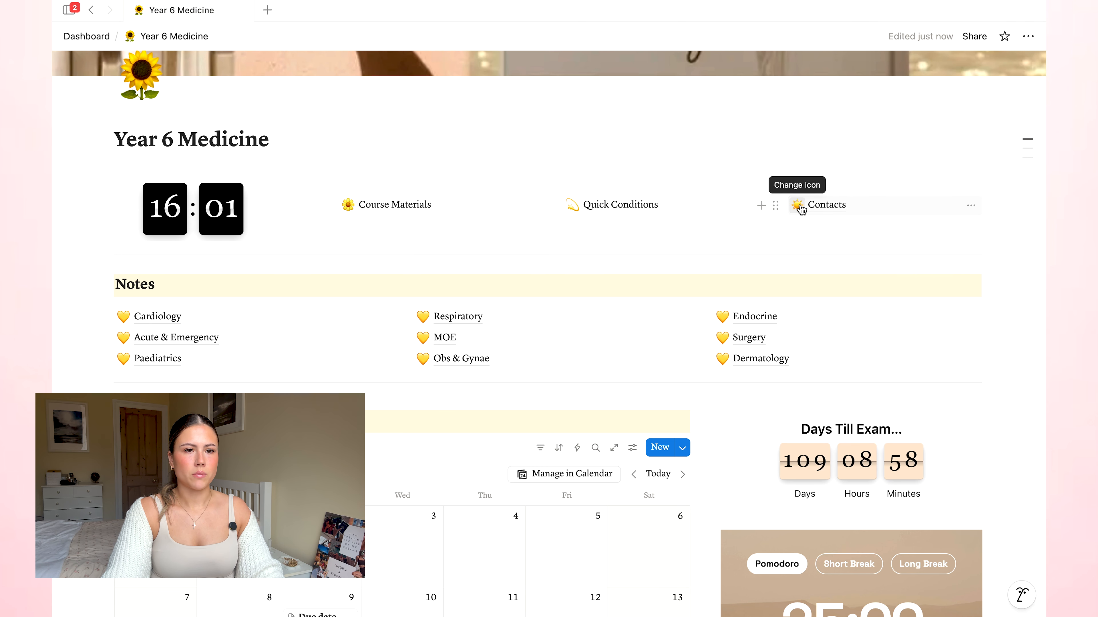
scroll(800, 210, "up", 4)
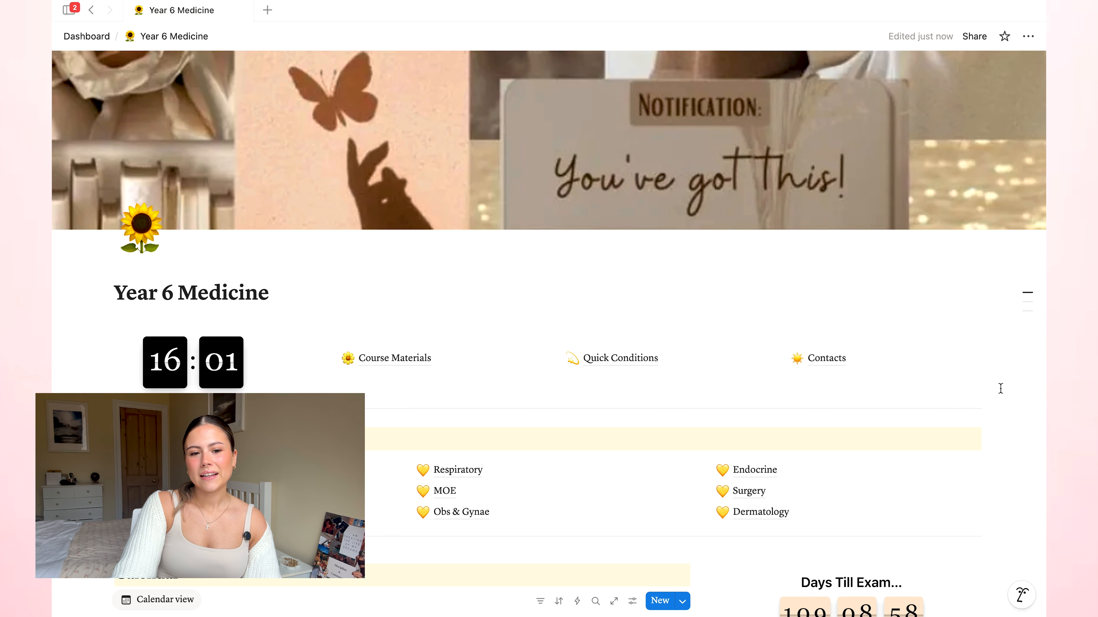
scroll(1000, 389, "down", 1)
scroll(1000, 388, "up", 1)
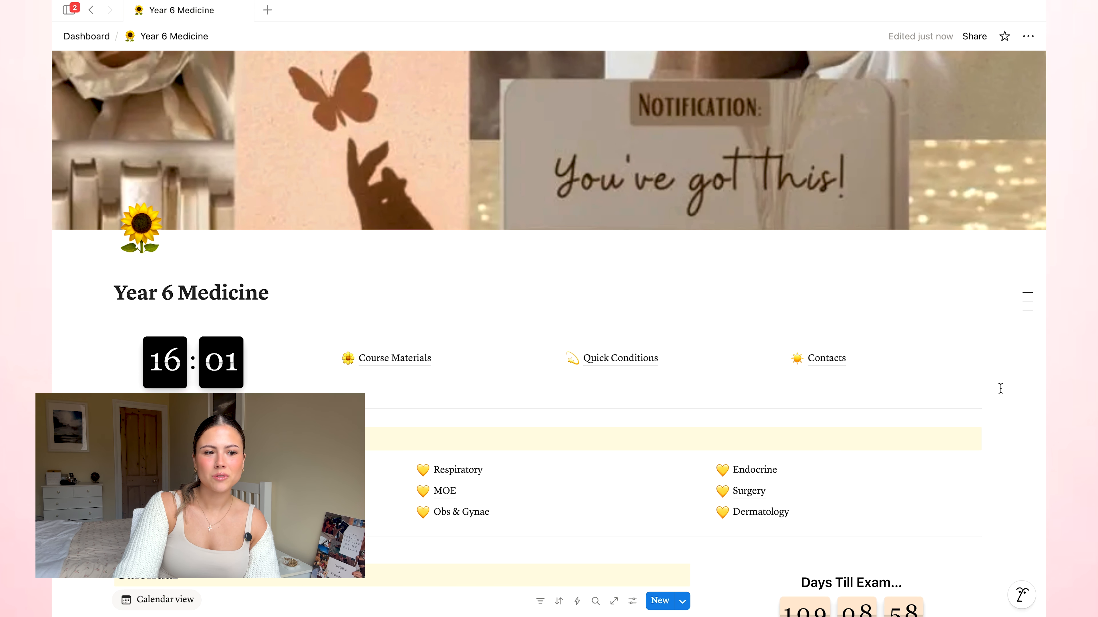